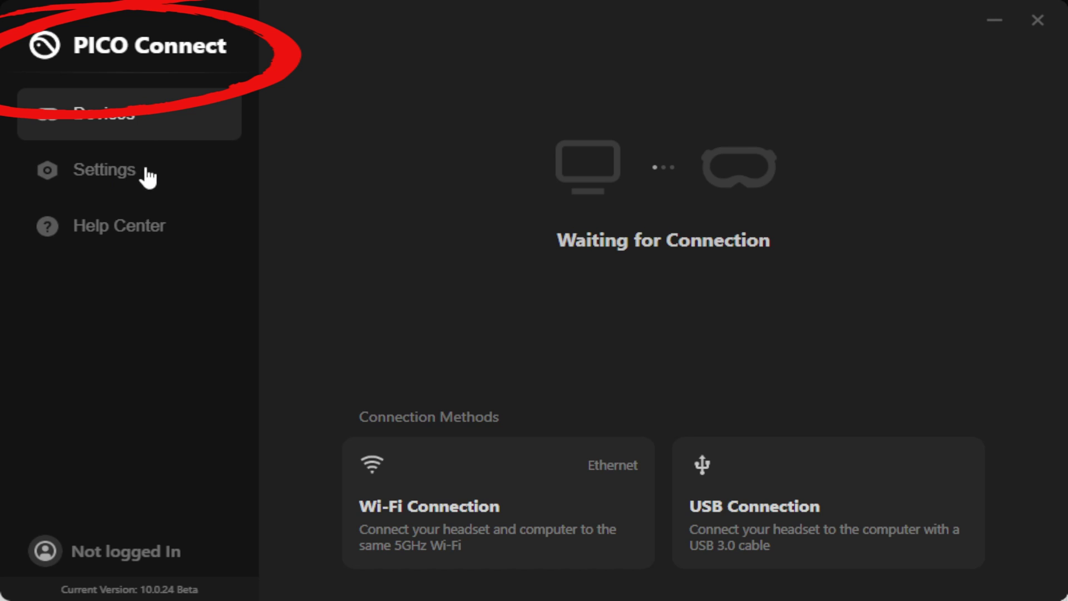
Open the application settings and review the game streaming options, followed by the audio options
click(96, 173)
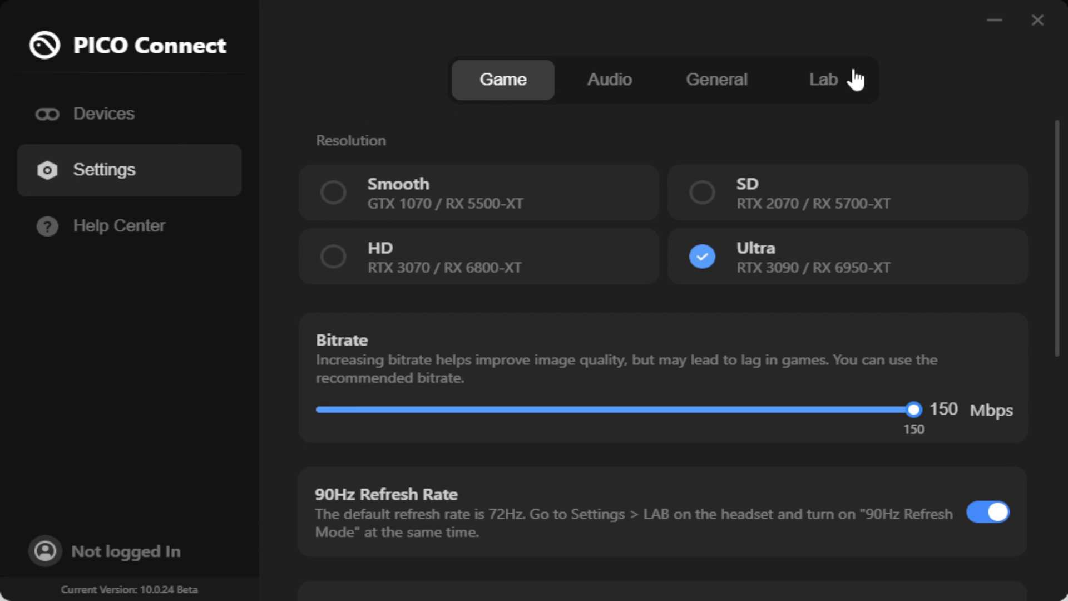
scroll(648, 132, down, 2)
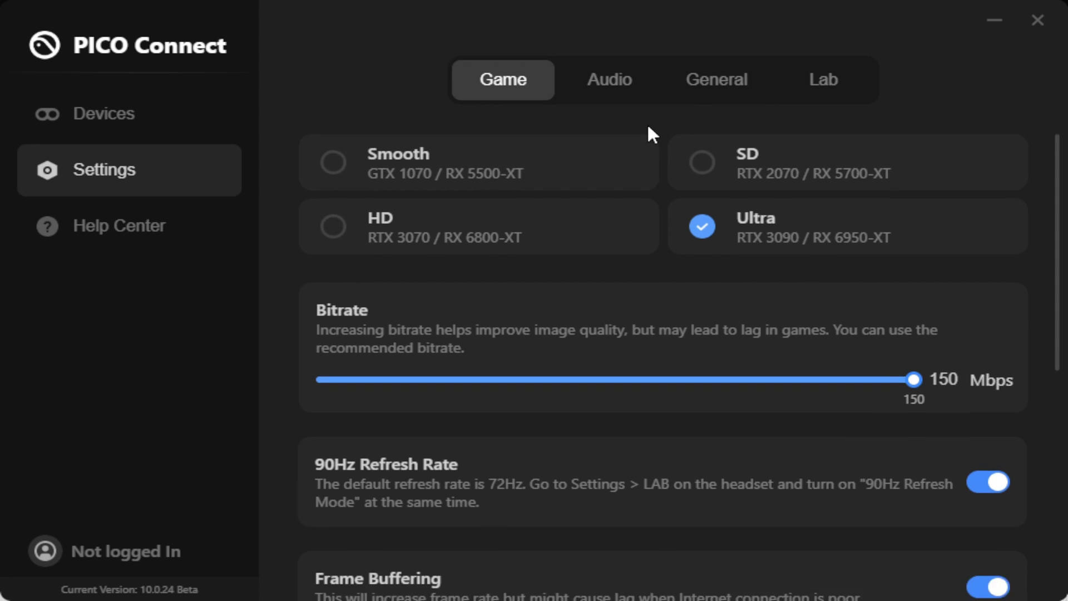
scroll(648, 127, up, 2)
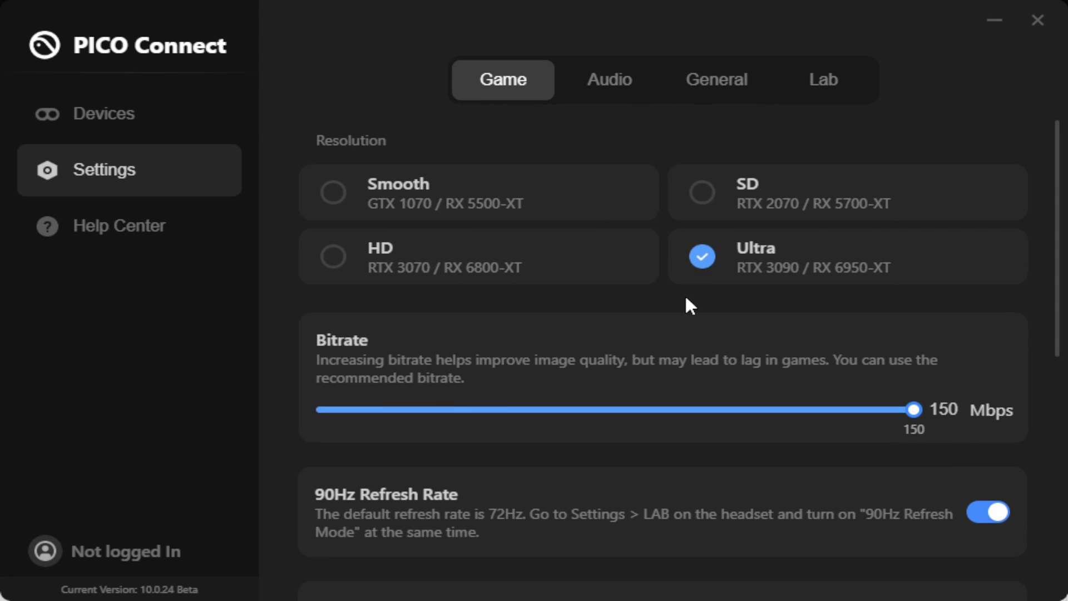
scroll(687, 304, down, 10)
scroll(666, 484, up, 10)
click(627, 84)
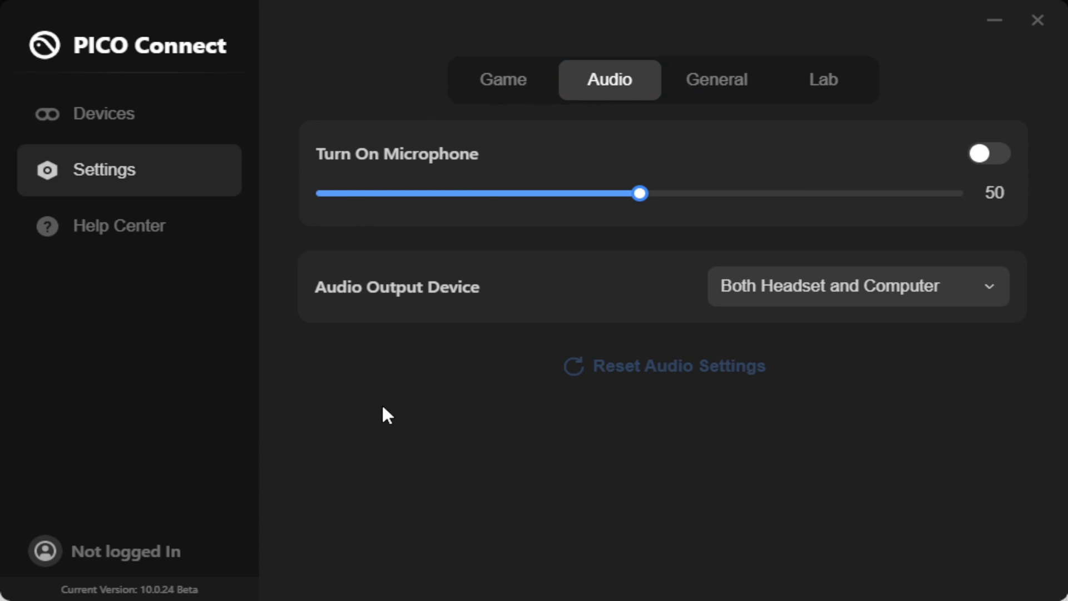
Compare the Lab options, especially Video Super-Resolution, with the resolution choices in the game settings
click(840, 89)
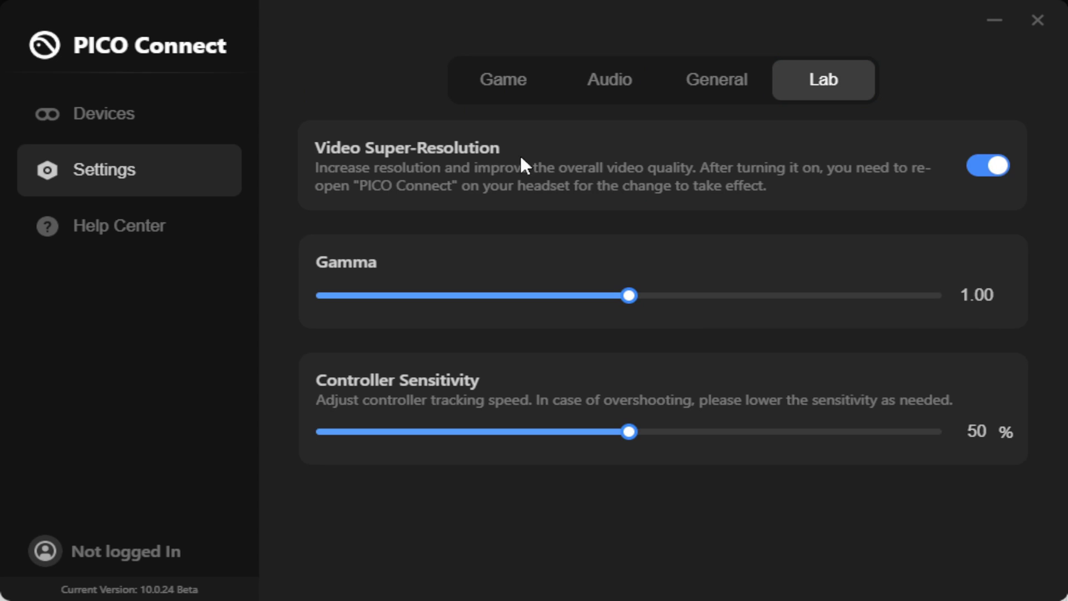
click(508, 78)
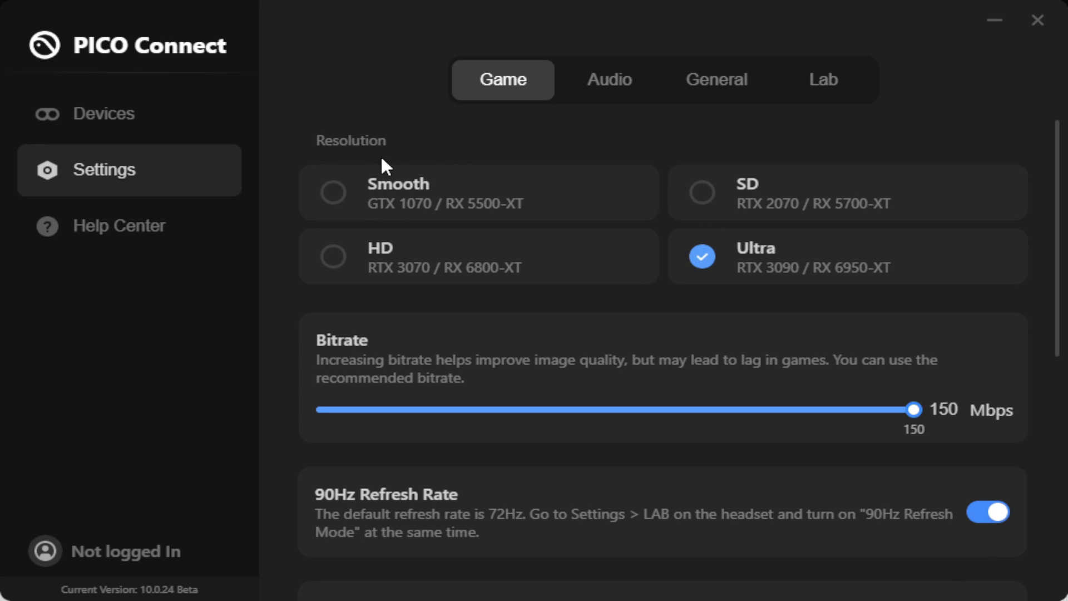
click(791, 98)
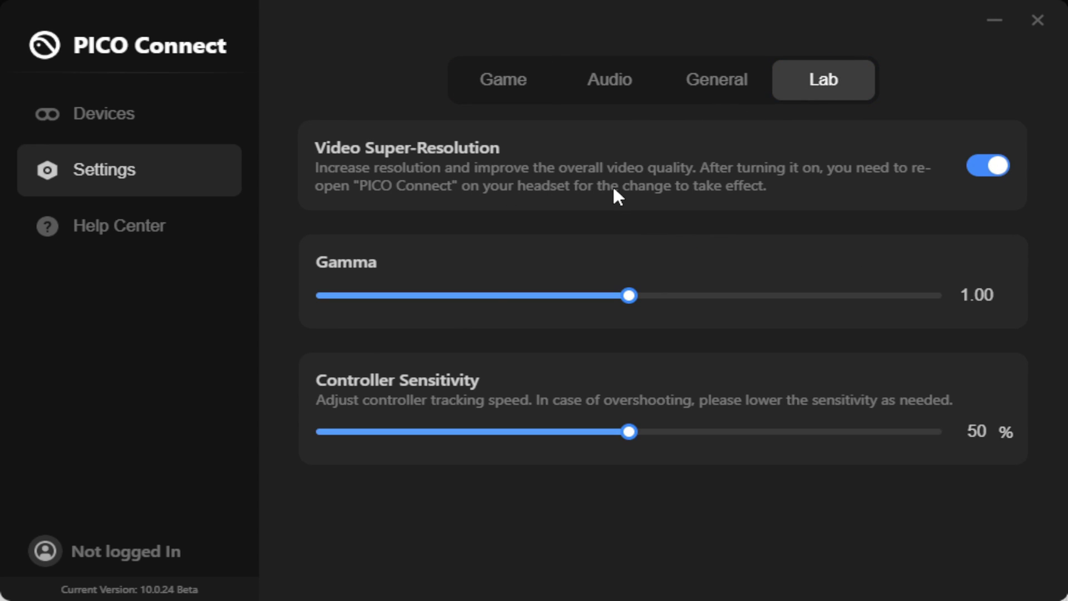
click(507, 79)
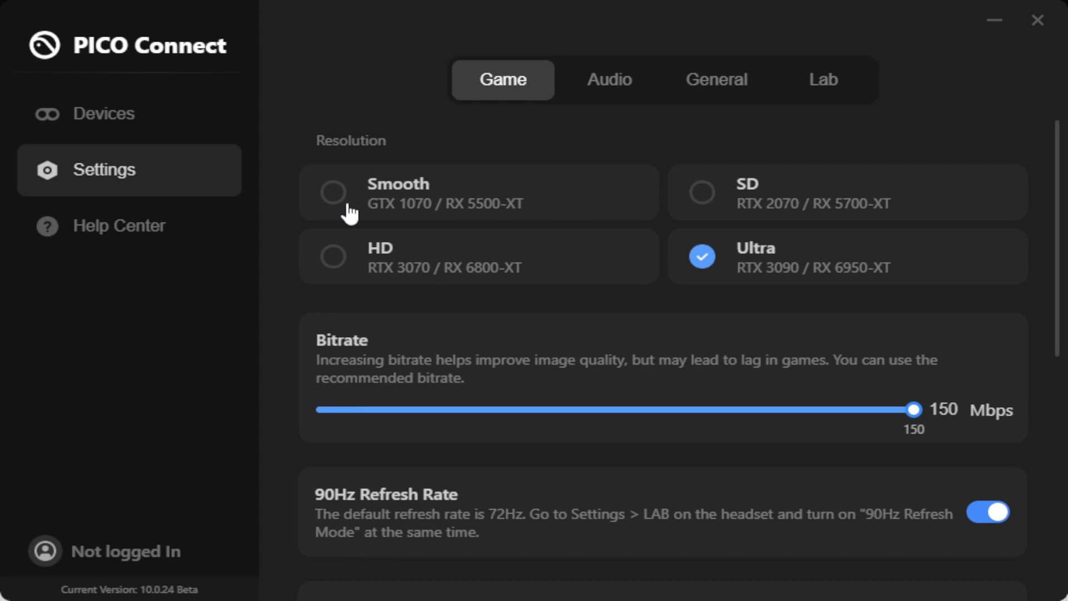
click(828, 89)
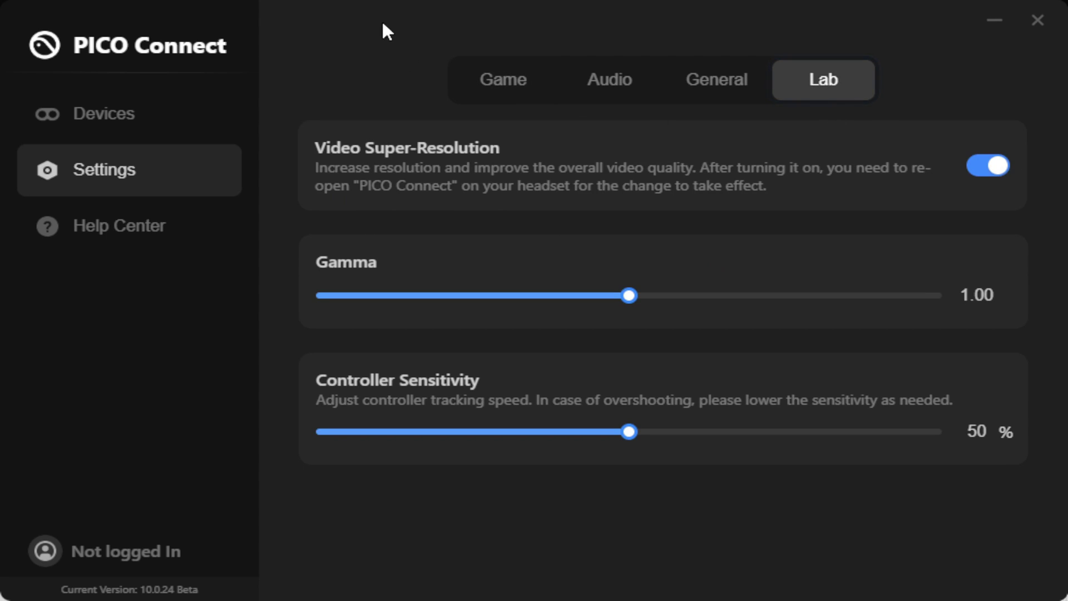
click(504, 86)
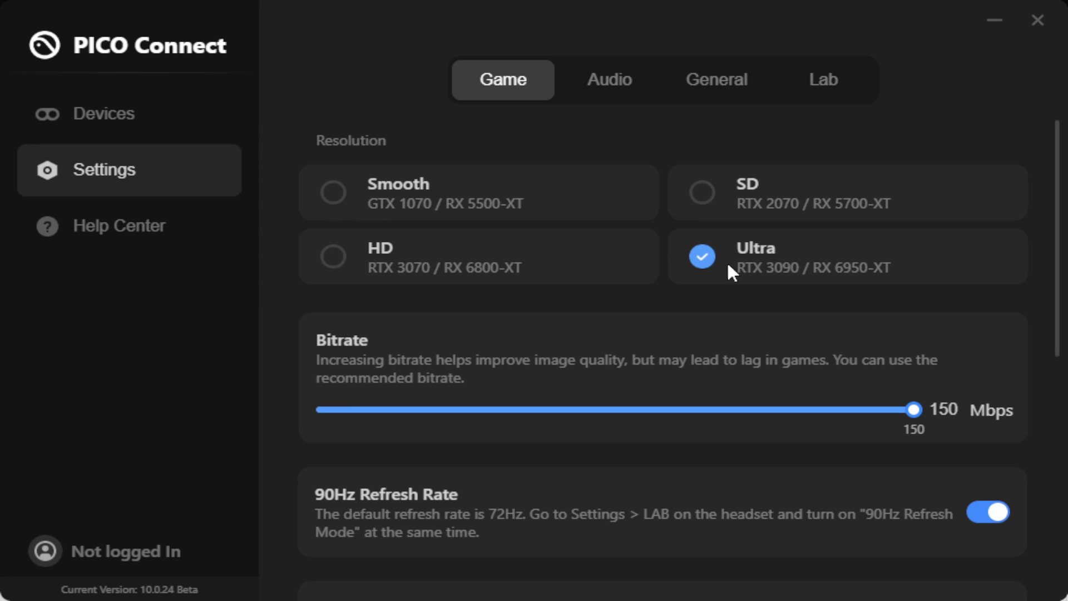
click(819, 98)
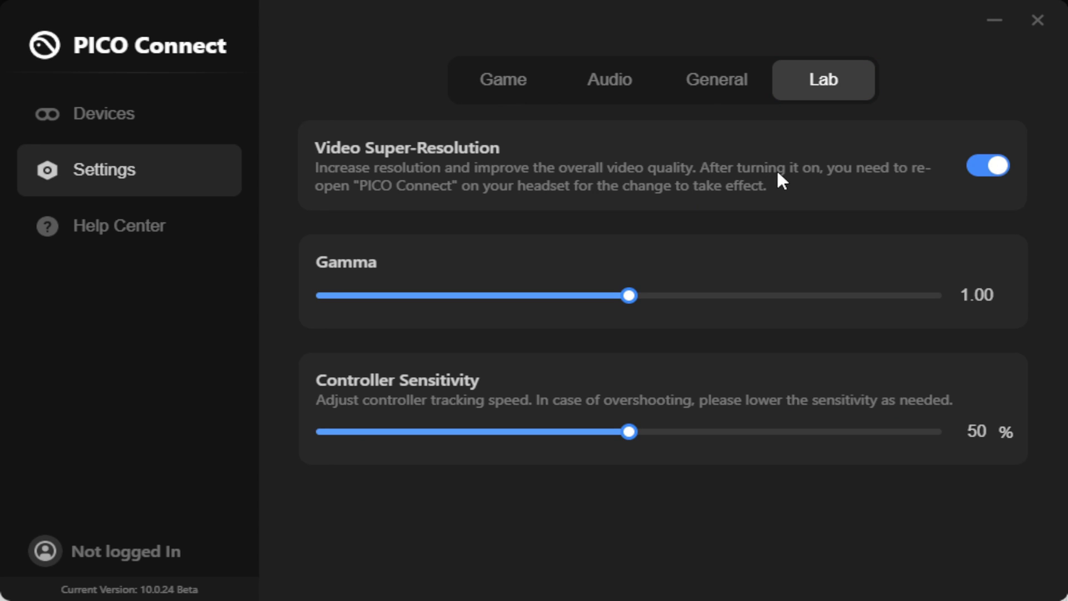
Set Image Sharpening in the game settings to 0% and save the change
click(529, 92)
scroll(978, 279, down, 10)
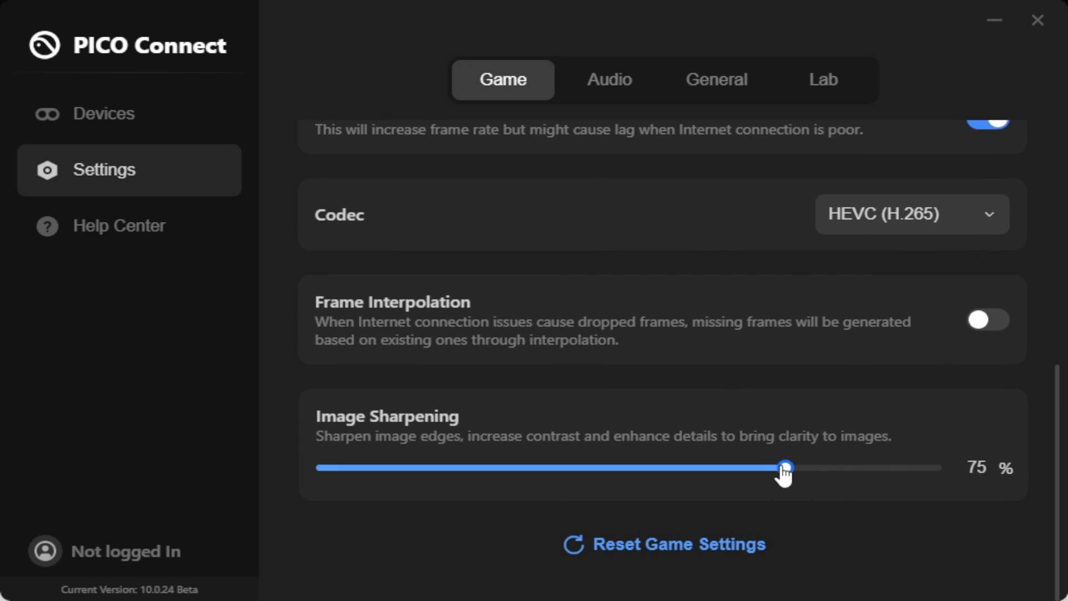
drag(784, 471, 221, 474)
click(1007, 83)
Examine the game settings for resolution, bitrate, codec and image sharpening alongside the Lab setting for Video Super-Resolution
scroll(777, 404, up, 10)
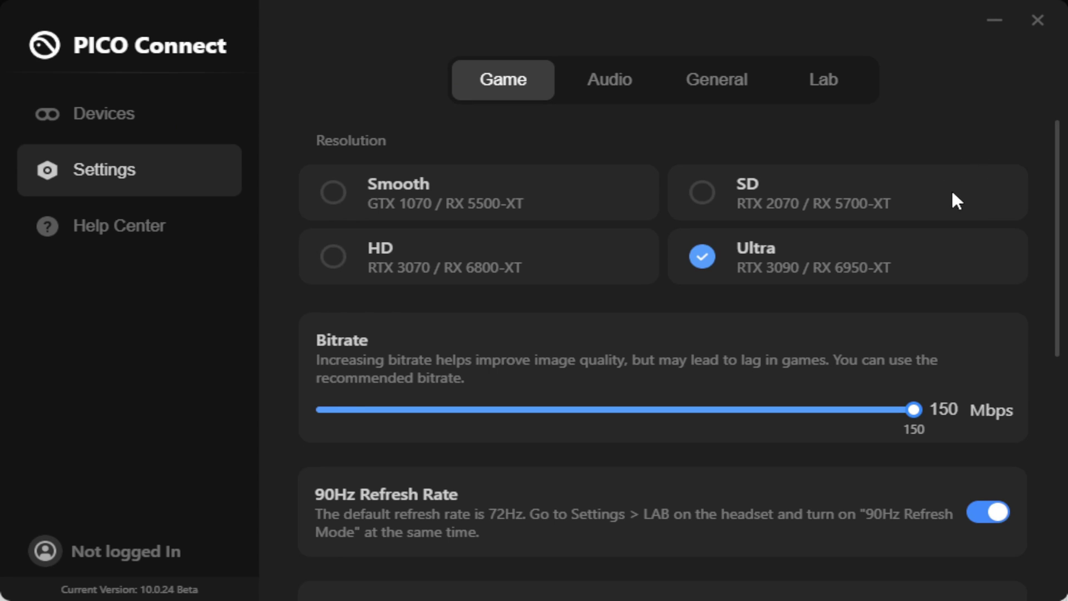
scroll(753, 198, down, 2)
scroll(835, 145, up, 2)
click(835, 86)
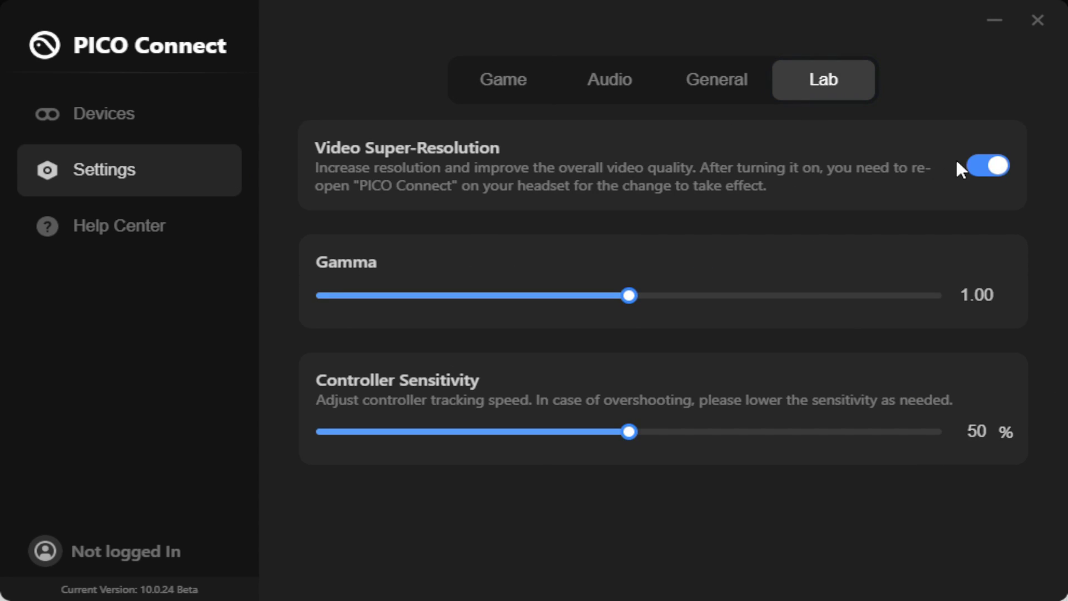
click(505, 89)
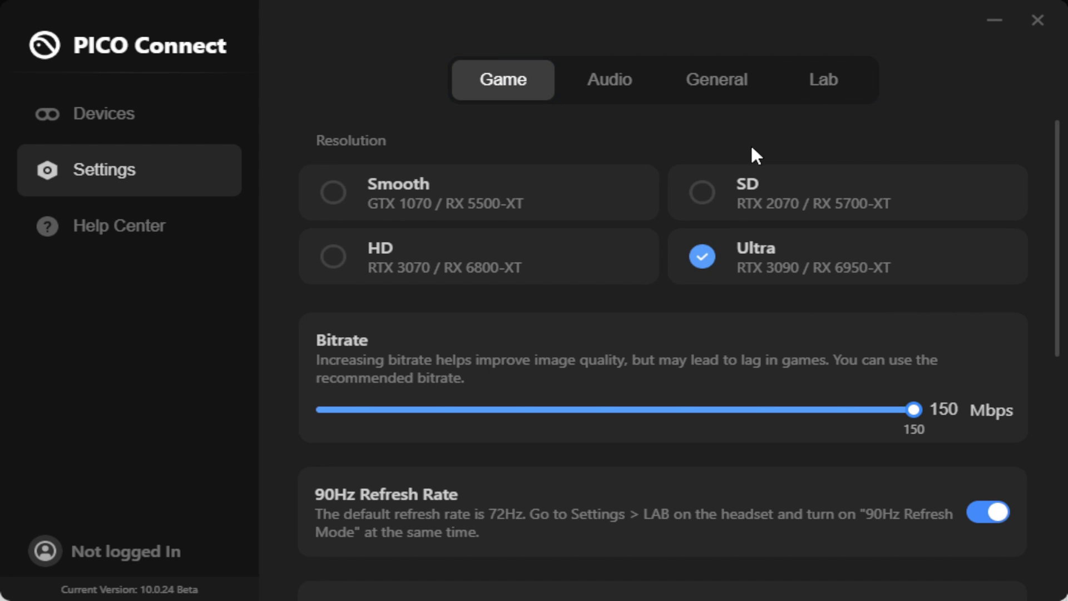
scroll(684, 356, down, 8)
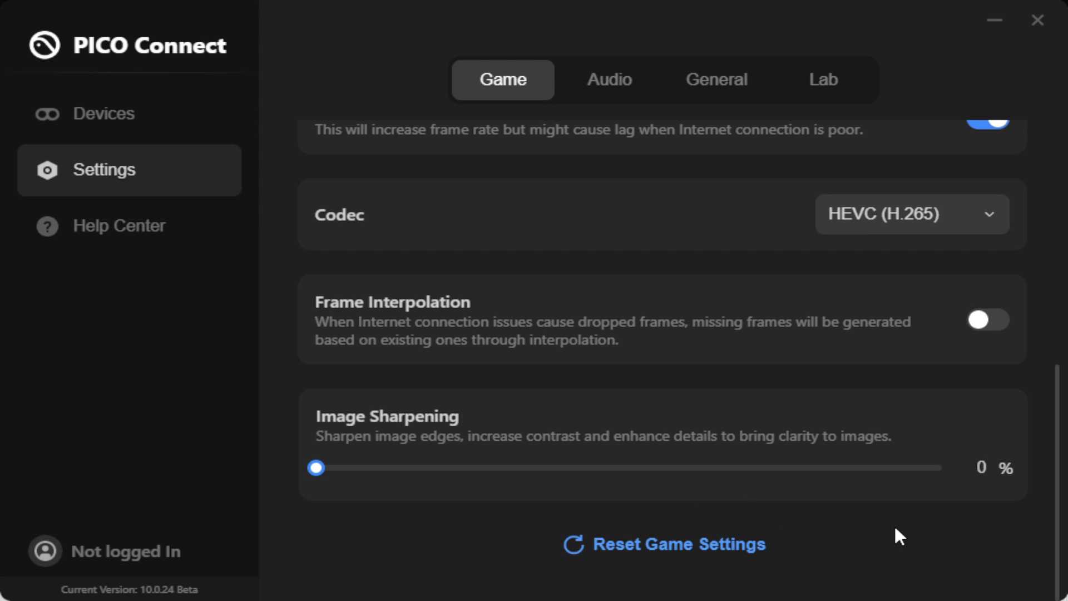
scroll(890, 543, up, 5)
scroll(668, 462, up, 5)
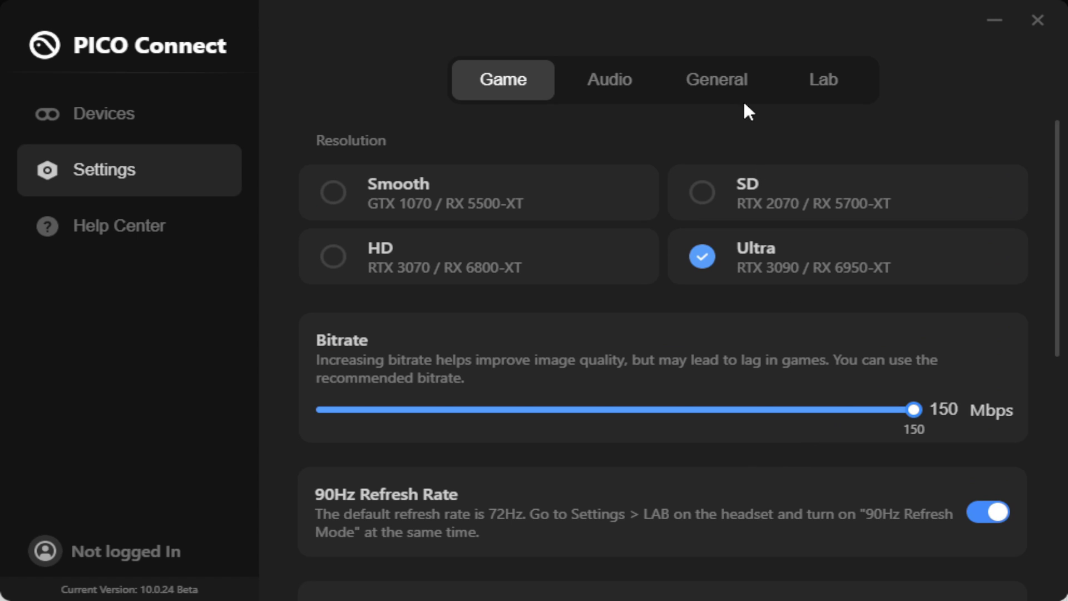
click(828, 81)
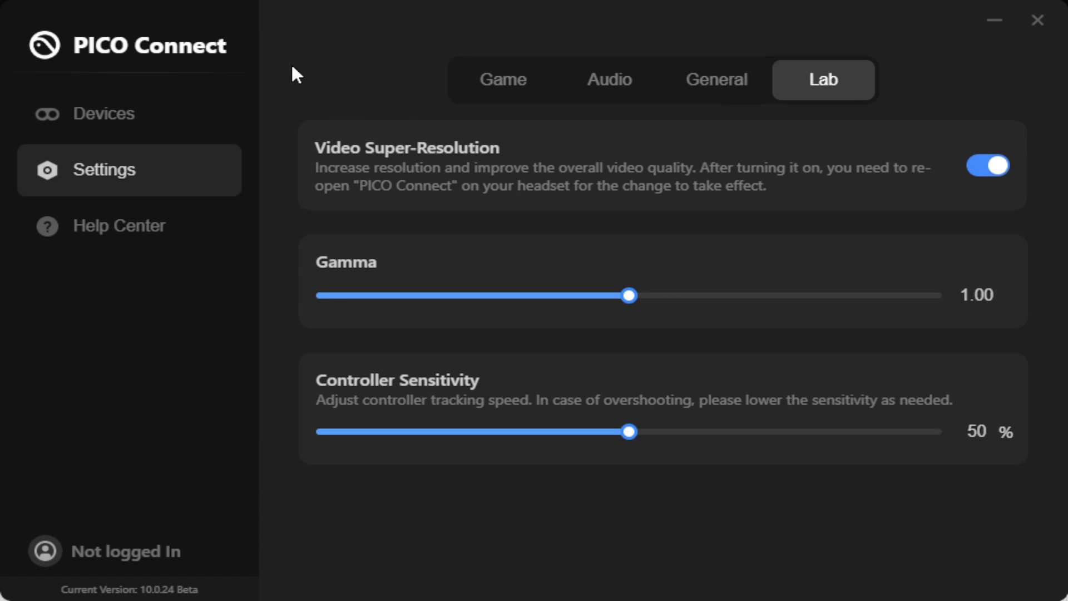
click(530, 80)
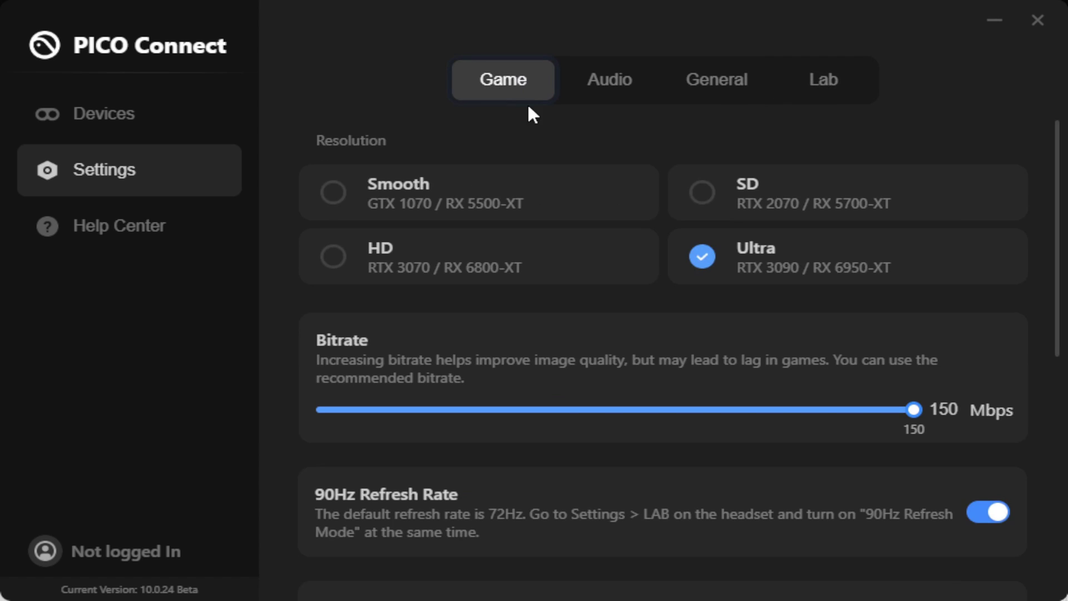
scroll(559, 293, down, 6)
scroll(558, 292, down, 2)
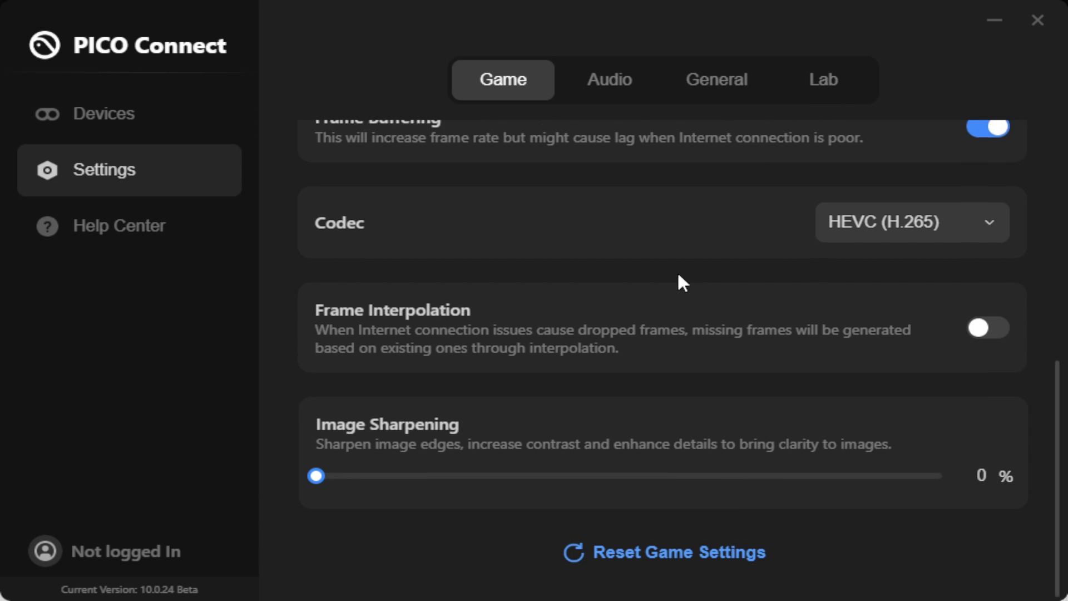
scroll(613, 282, up, 8)
click(823, 78)
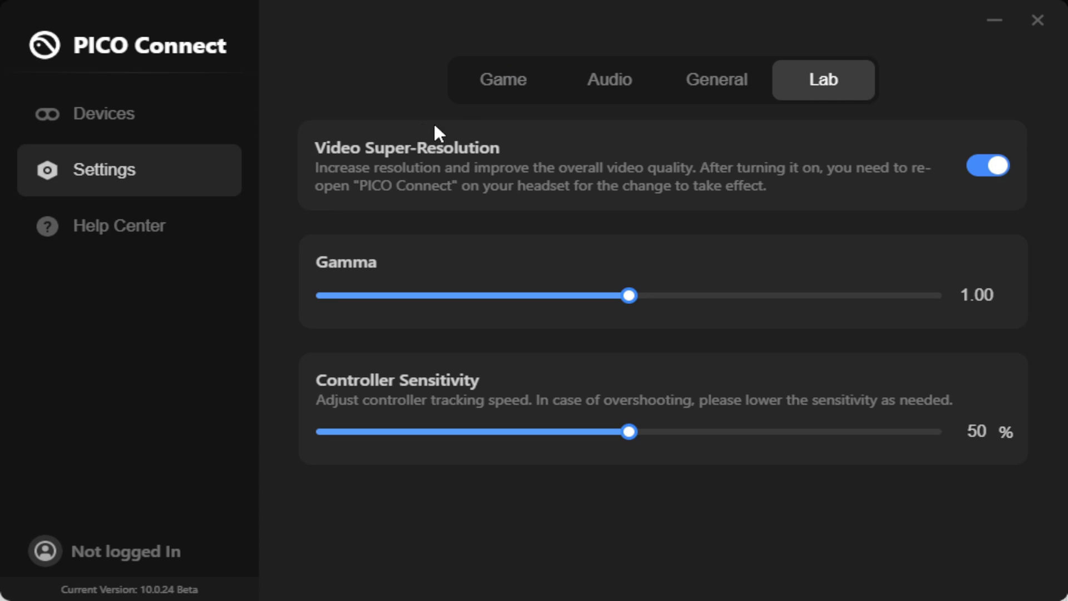
Set Image Sharpening in the game settings to 75% and save the change
click(483, 82)
scroll(720, 384, down, 1)
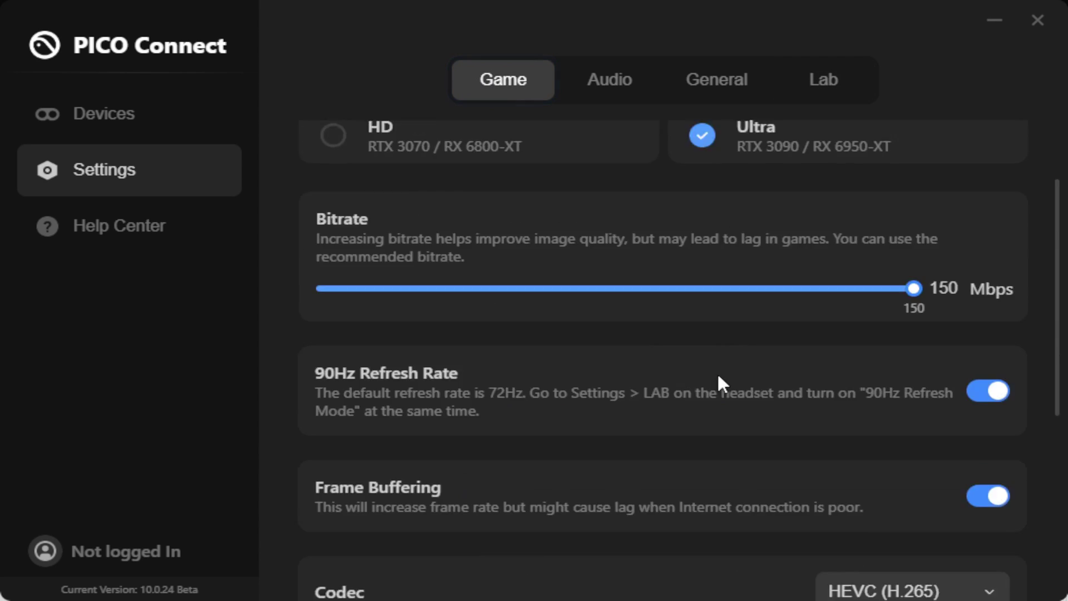
scroll(720, 384, down, 5)
drag(805, 467, 784, 478)
click(1024, 89)
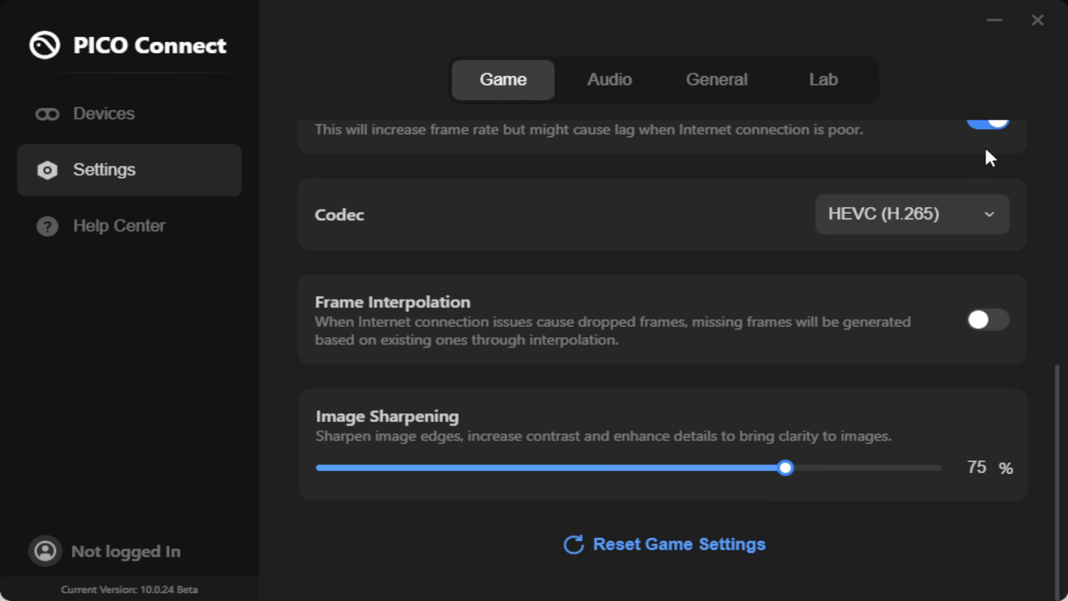
Review the Lab options and the full list of game settings from resolution through image sharpening
scroll(718, 427, up, 6)
click(854, 78)
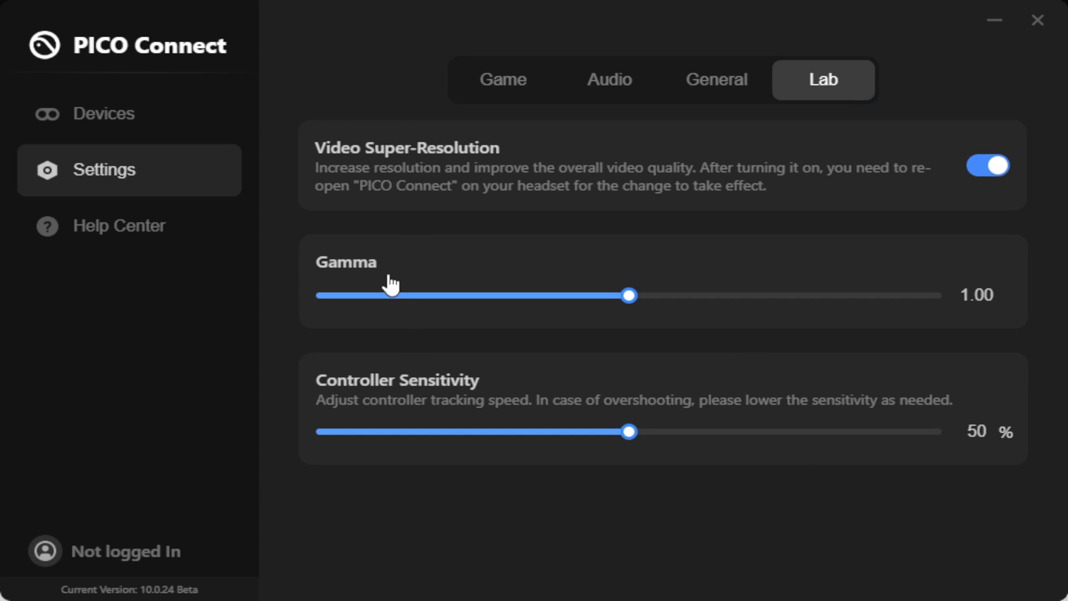
click(516, 82)
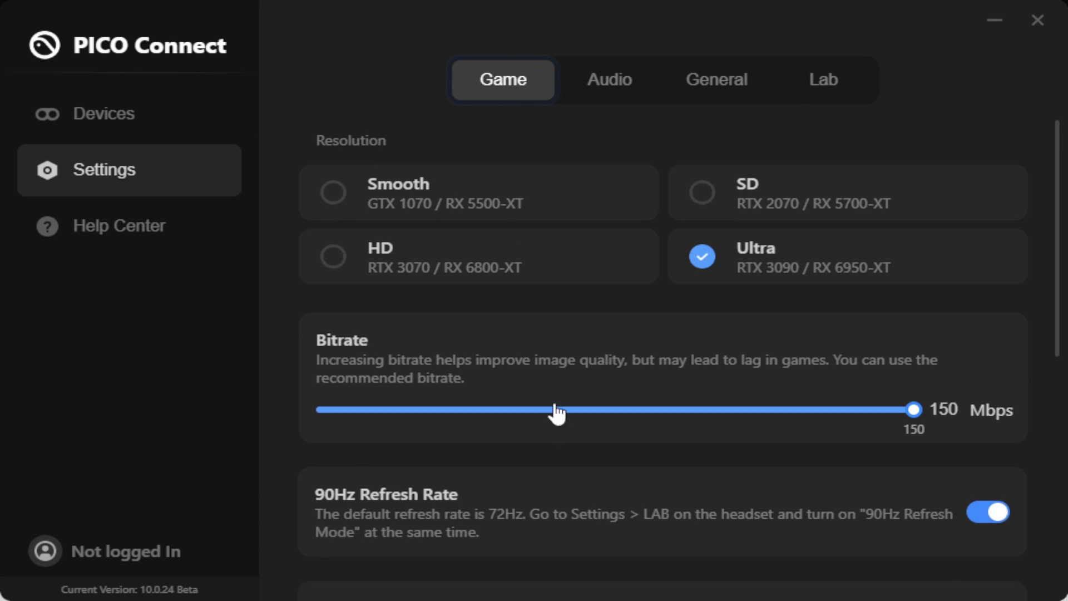
scroll(549, 388, down, 6)
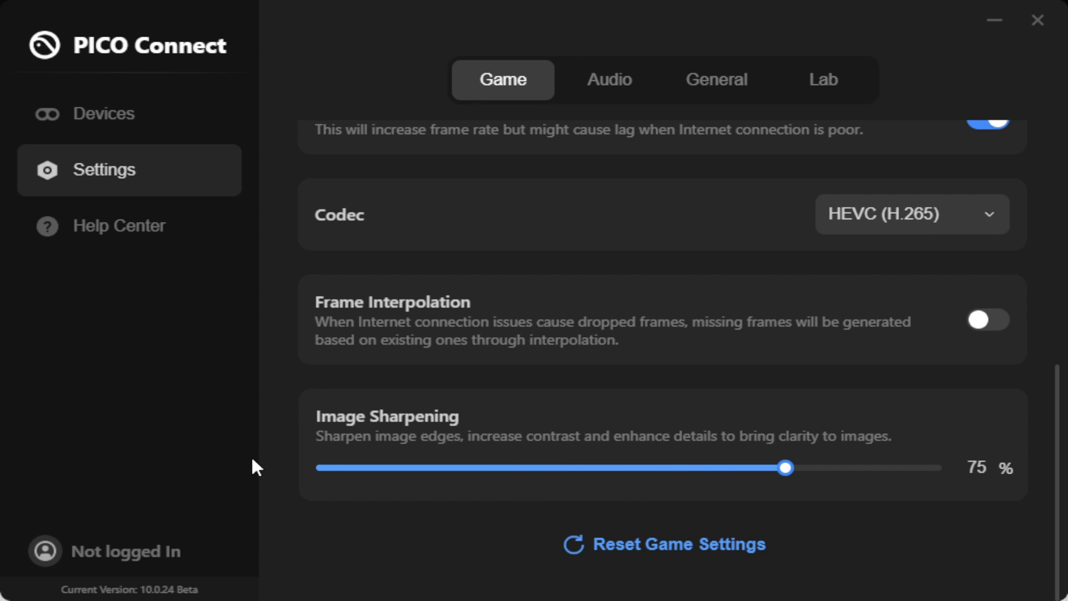
scroll(505, 425, up, 8)
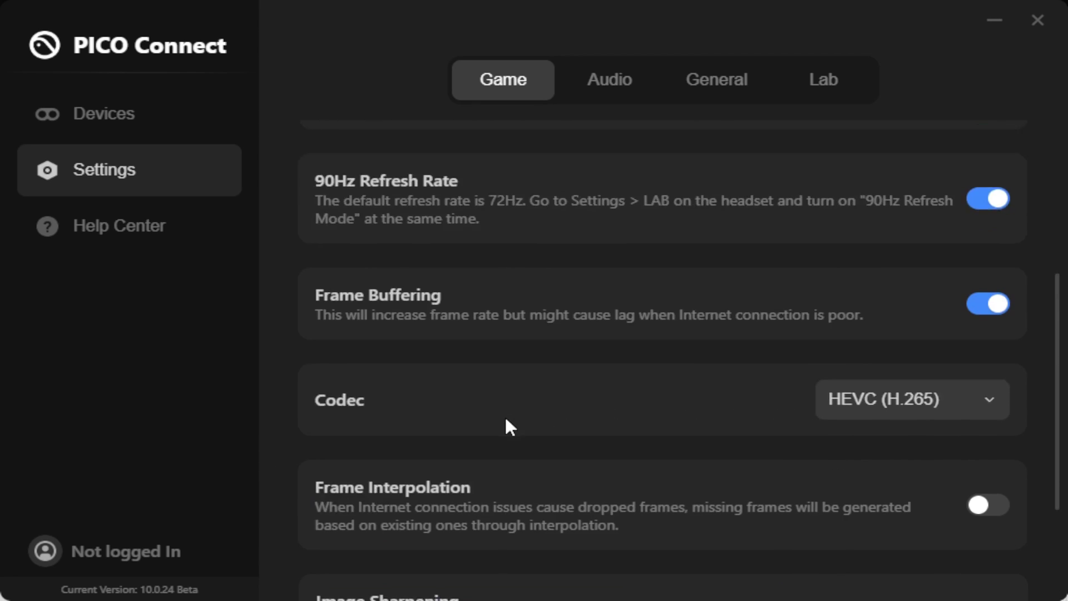
scroll(688, 495, up, 1)
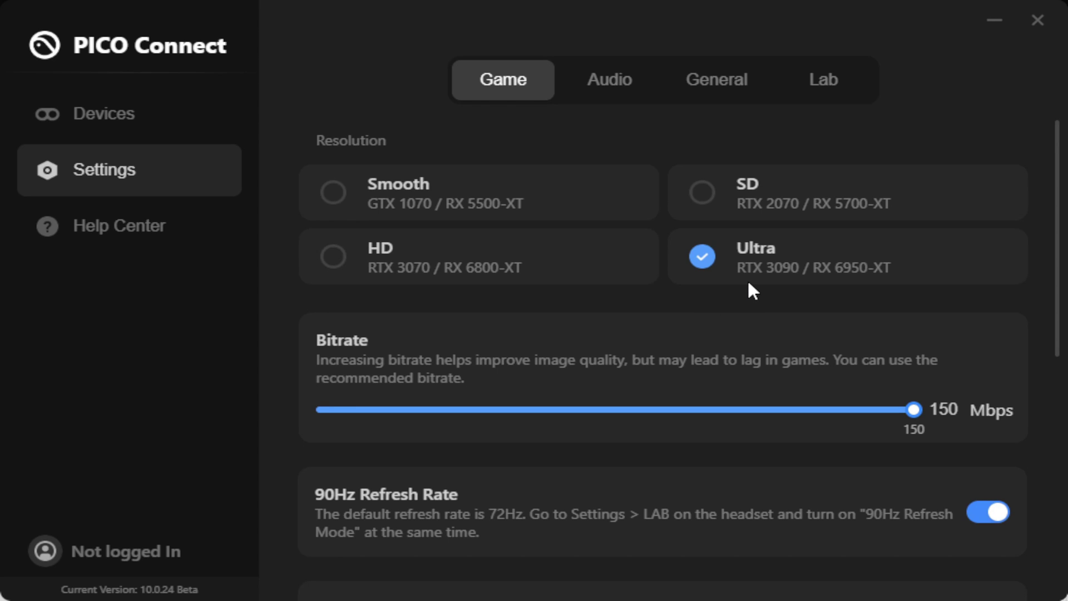
scroll(749, 285, down, 8)
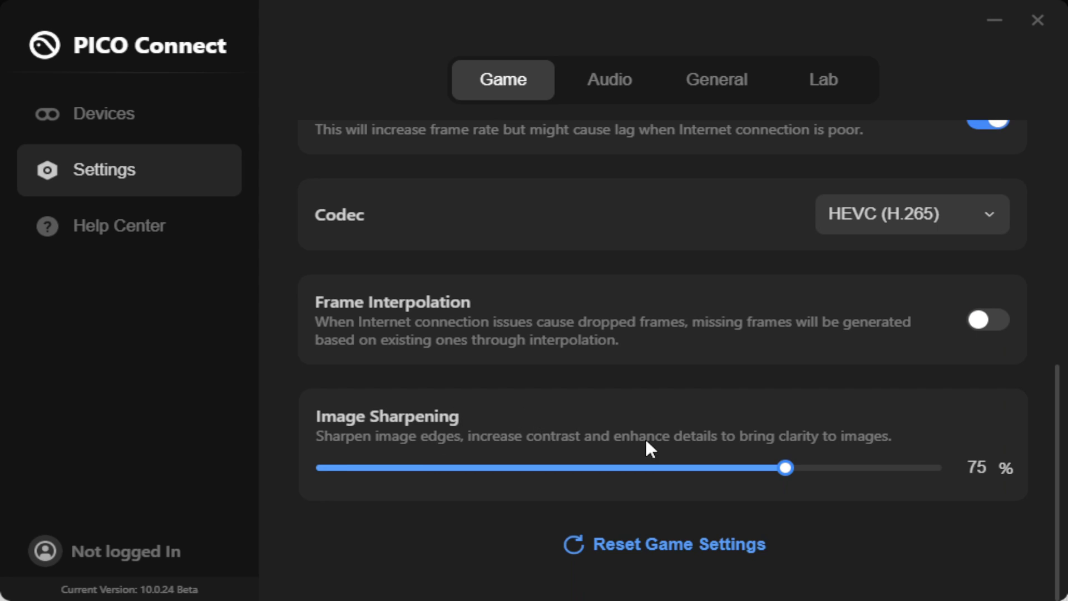
scroll(780, 472, up, 5)
scroll(778, 476, up, 4)
Turn off Video Super-Resolution in the Lab settings and save the change
click(840, 89)
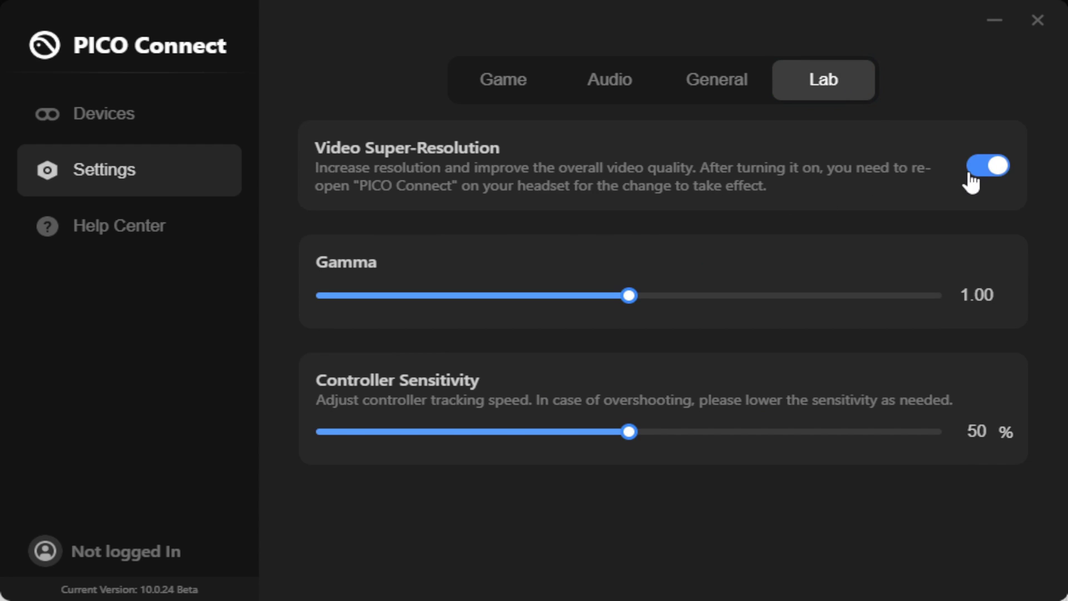
click(983, 167)
click(1006, 90)
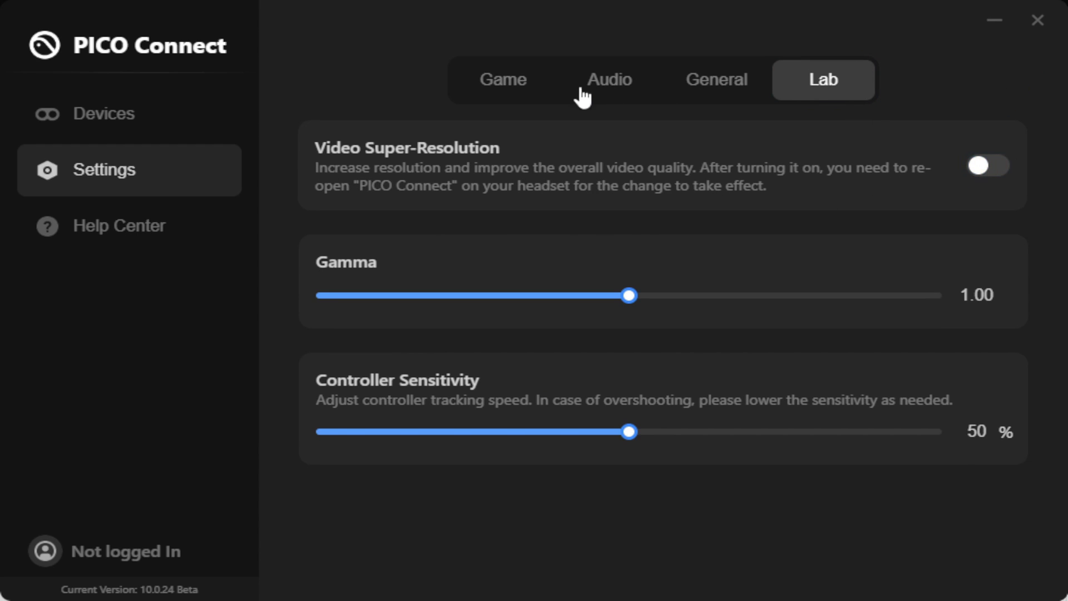
Set Image Sharpening in the game settings to 1% and save the change
click(532, 89)
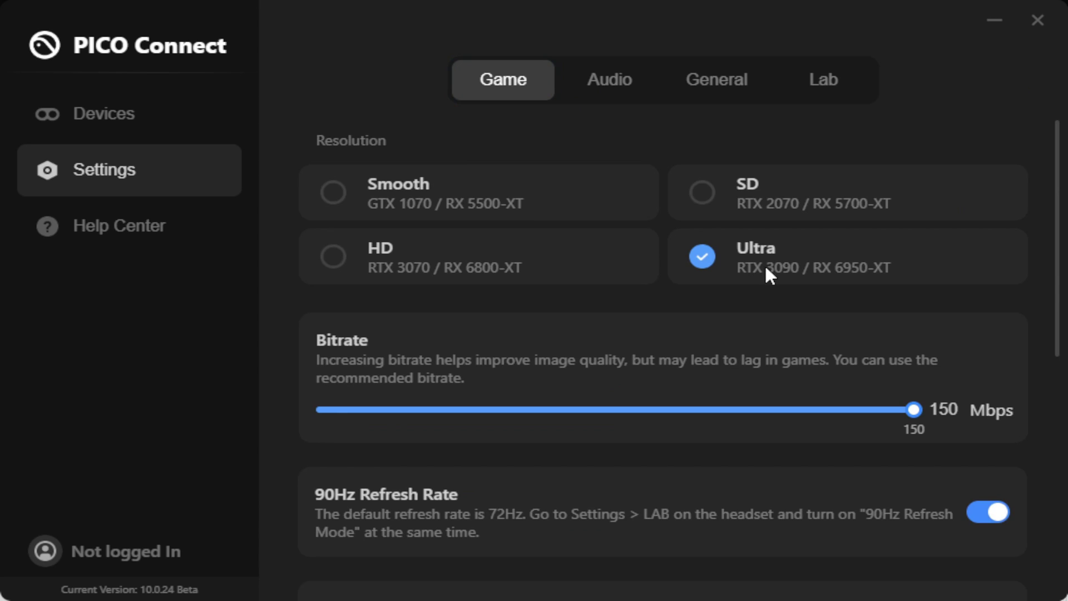
click(832, 89)
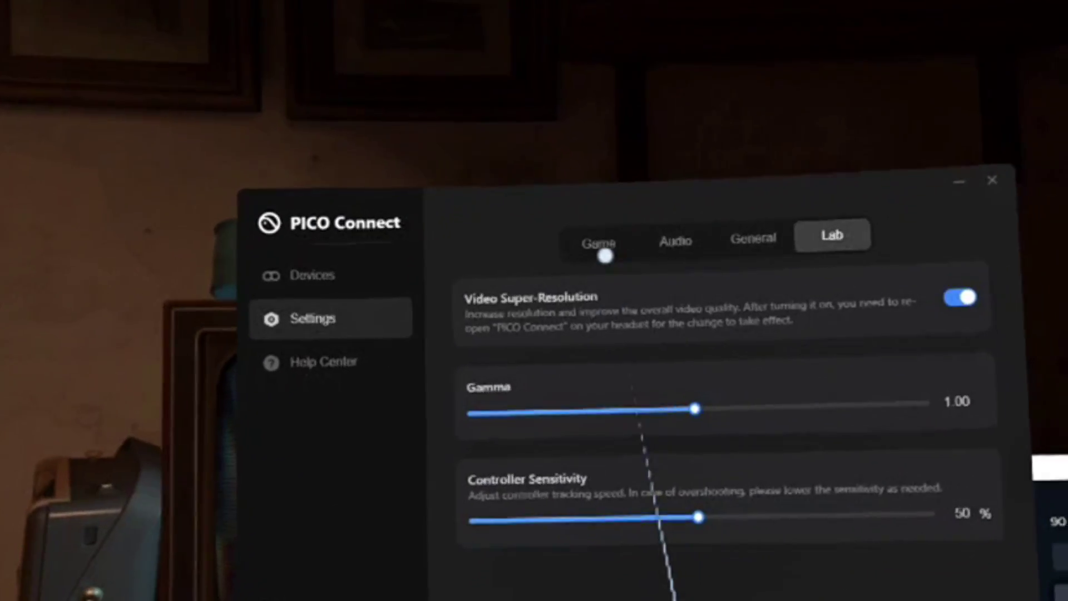
click(610, 256)
scroll(637, 470, down, 8)
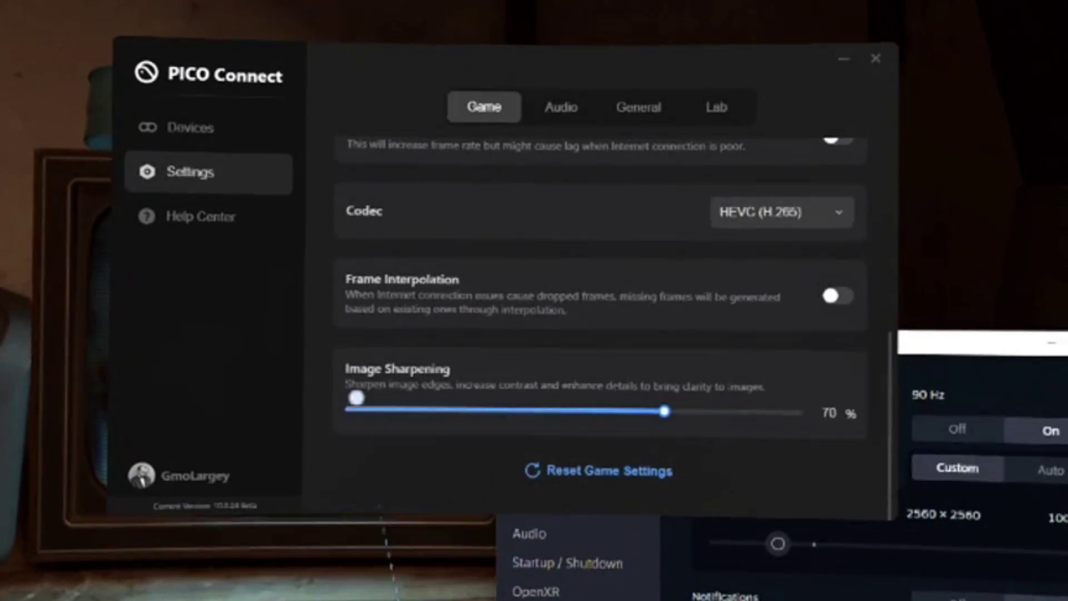
click(336, 428)
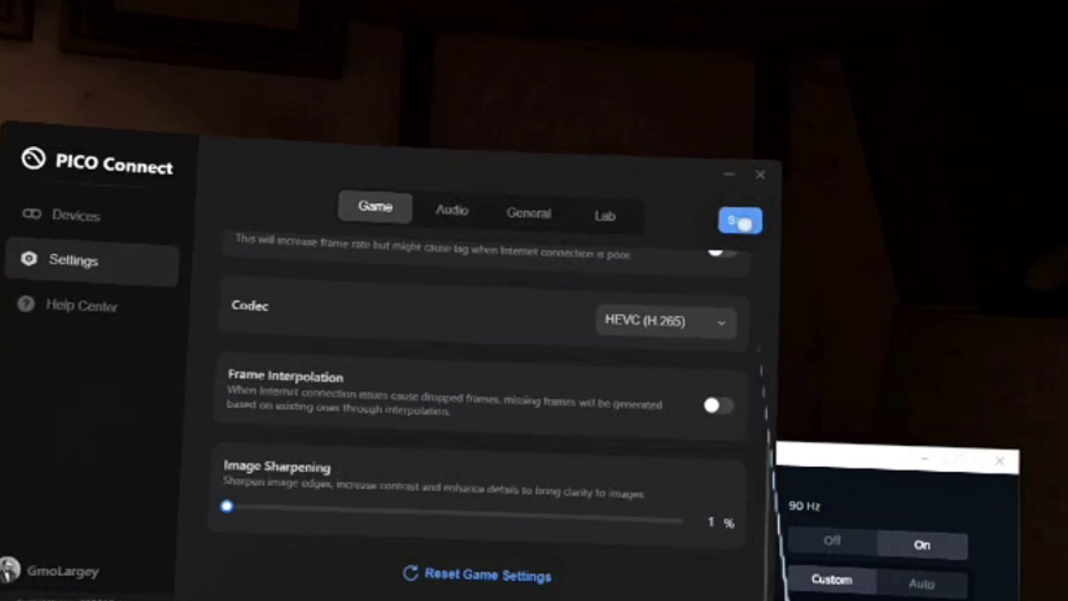
click(744, 221)
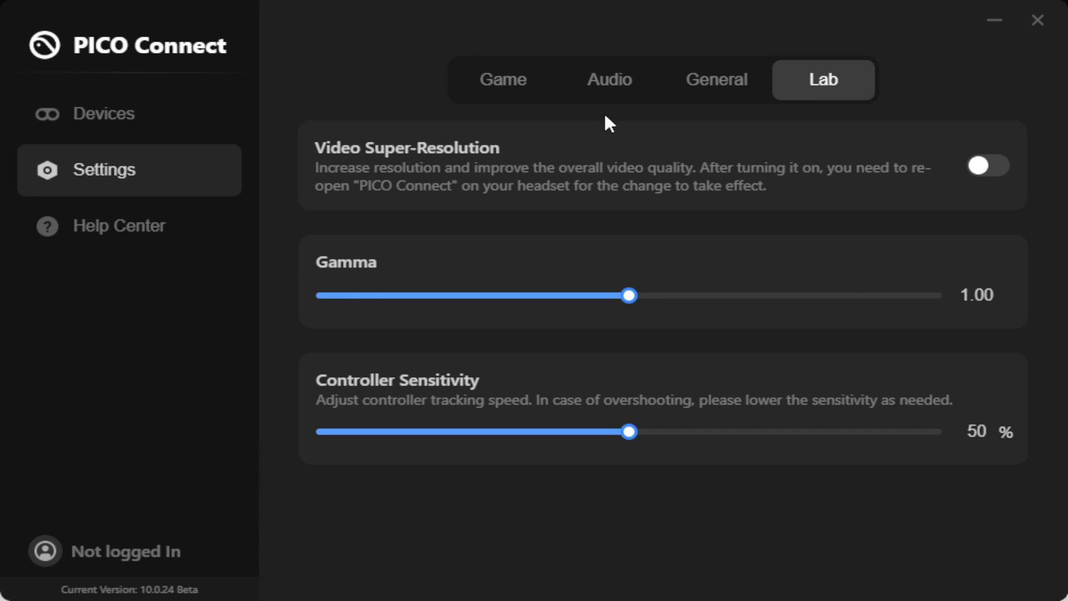
Review the Image Sharpening, resolution and bitrate options in the game settings alongside Video Super-Resolution in the Lab settings
click(516, 87)
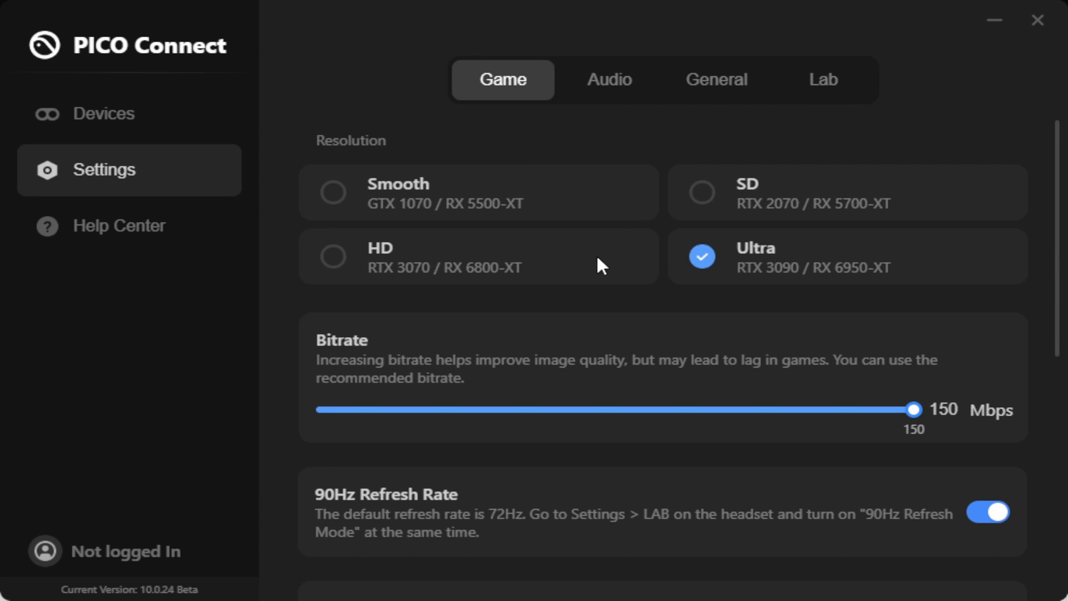
scroll(675, 237, down, 10)
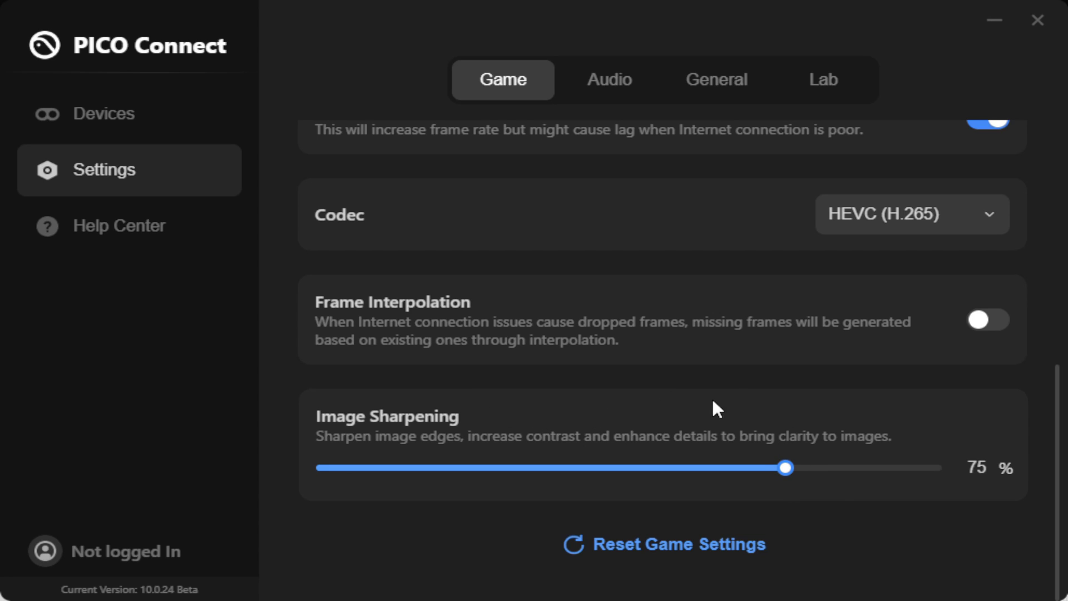
scroll(801, 495, up, 1)
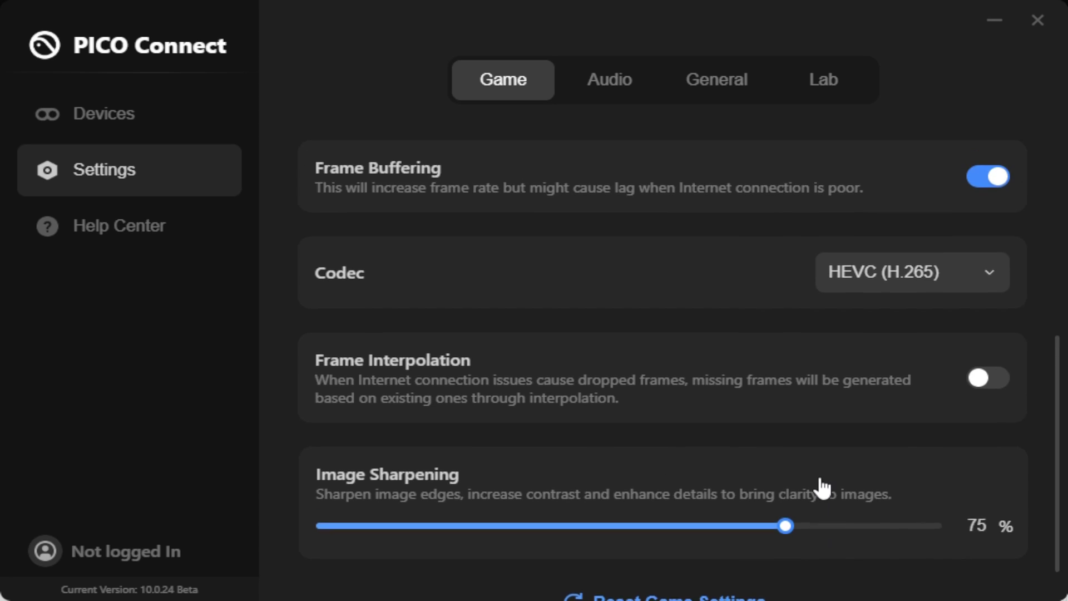
scroll(818, 469, down, 1)
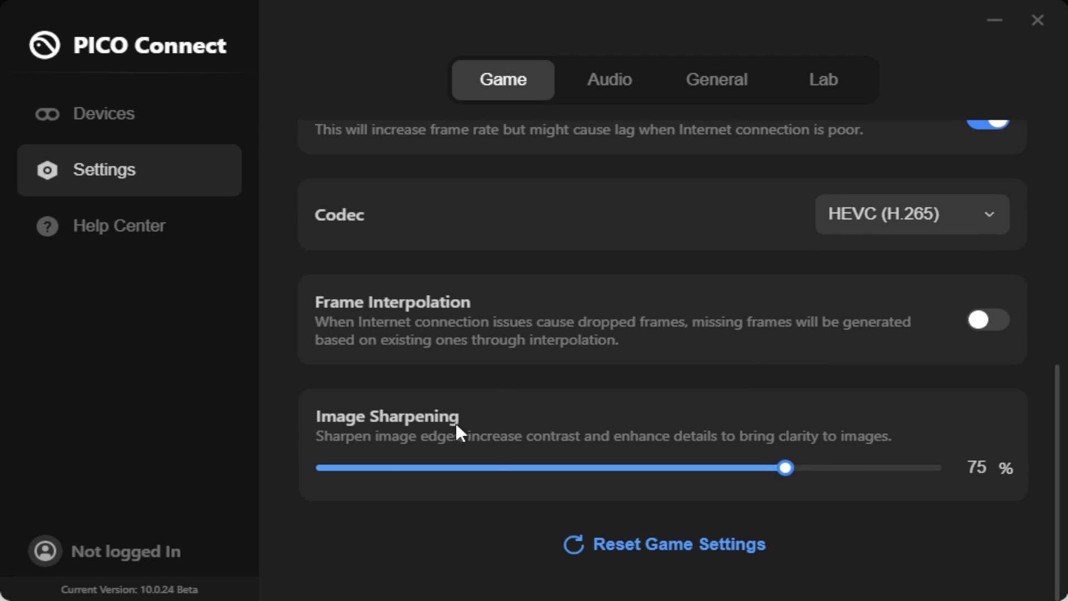
scroll(502, 423, up, 6)
click(819, 84)
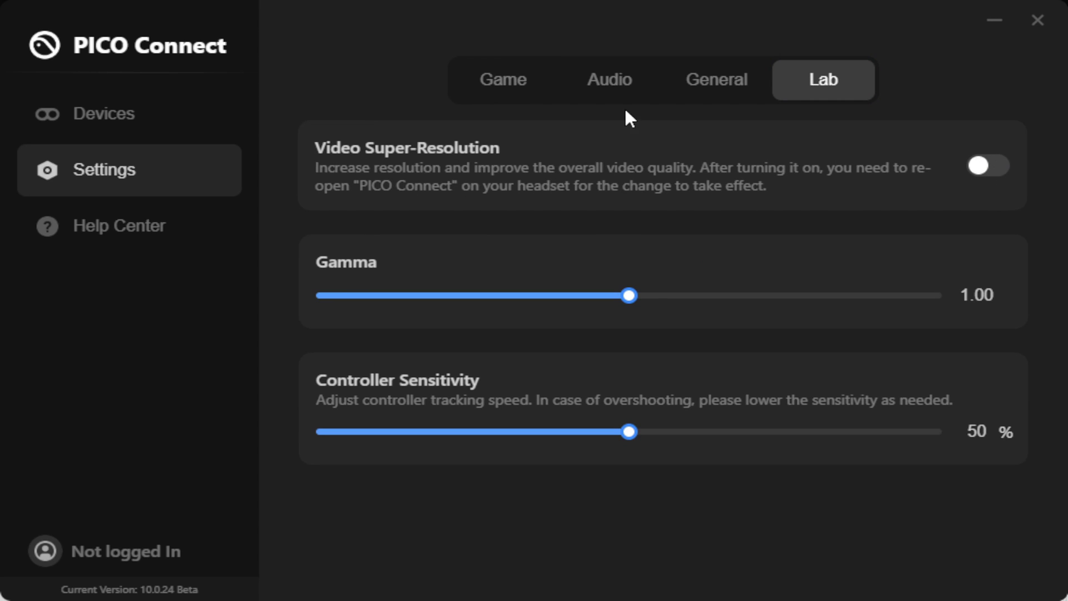
click(496, 90)
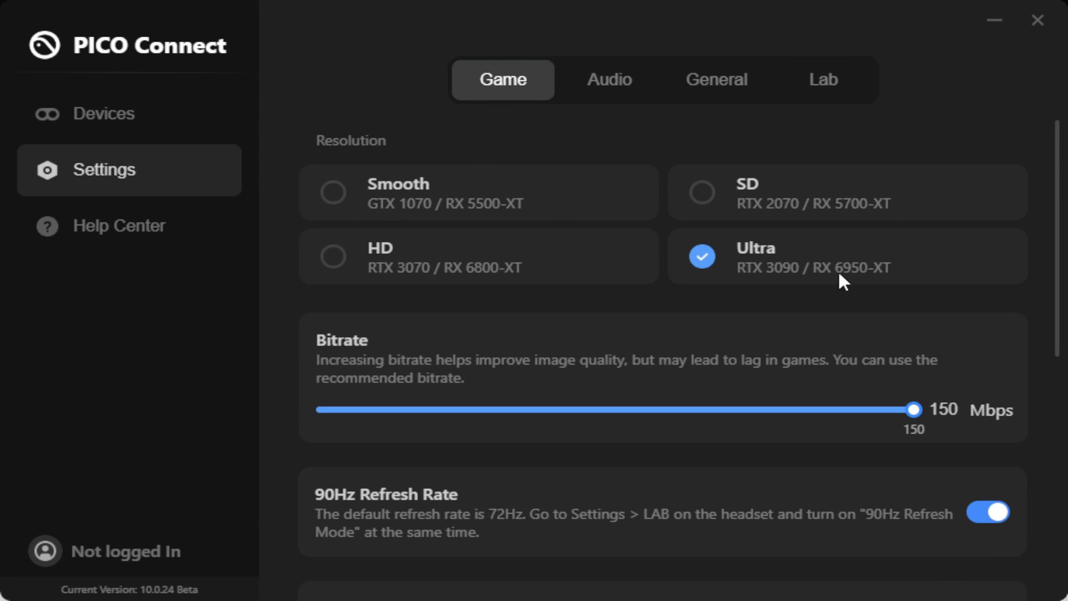
scroll(560, 178, down, 2)
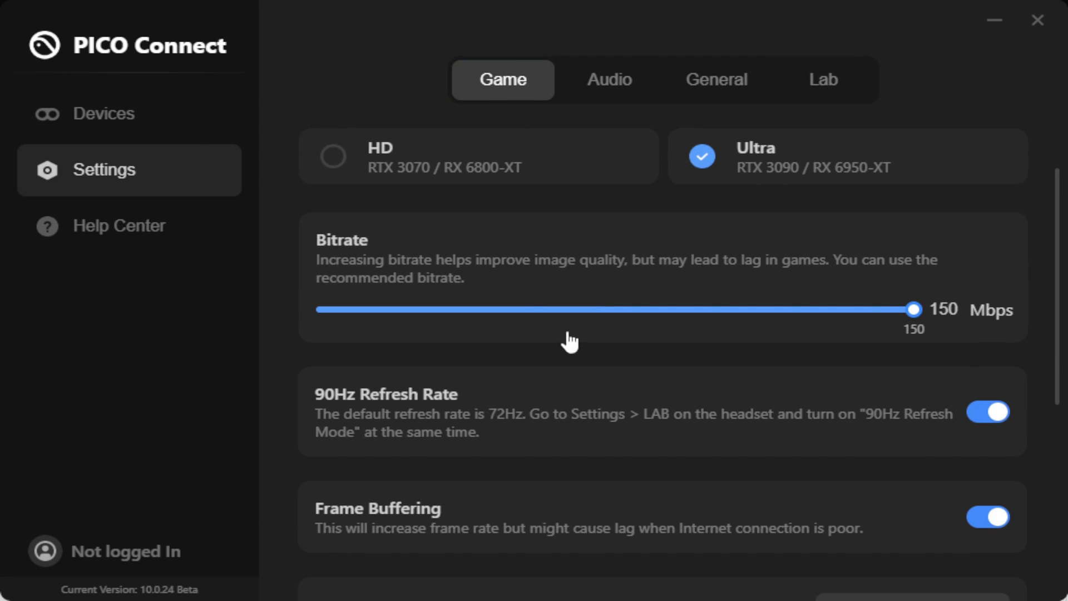
scroll(686, 459, up, 2)
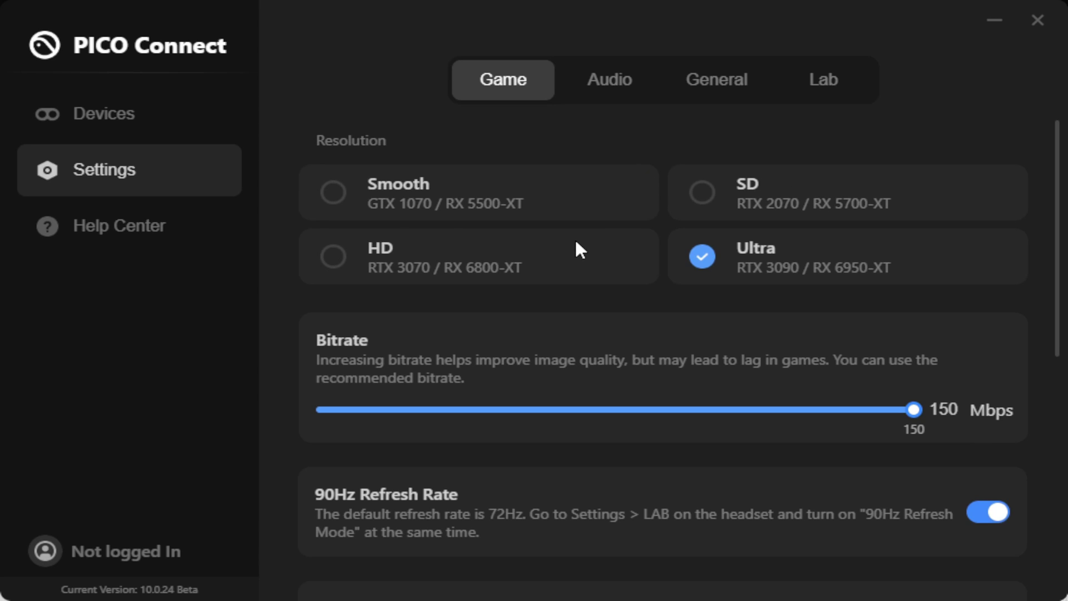
scroll(701, 156, down, 2)
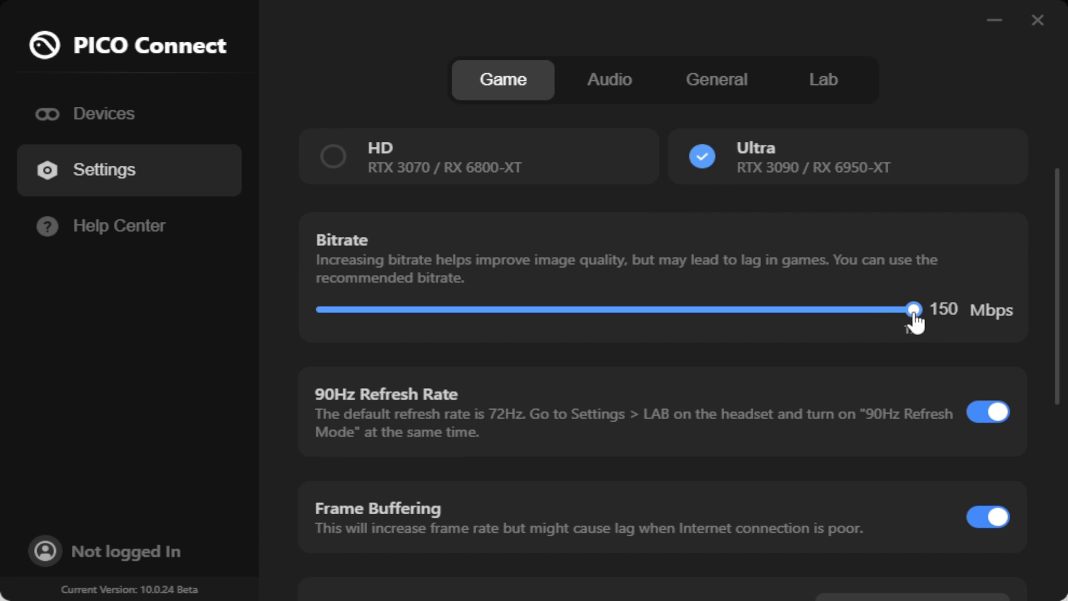
scroll(619, 326, up, 2)
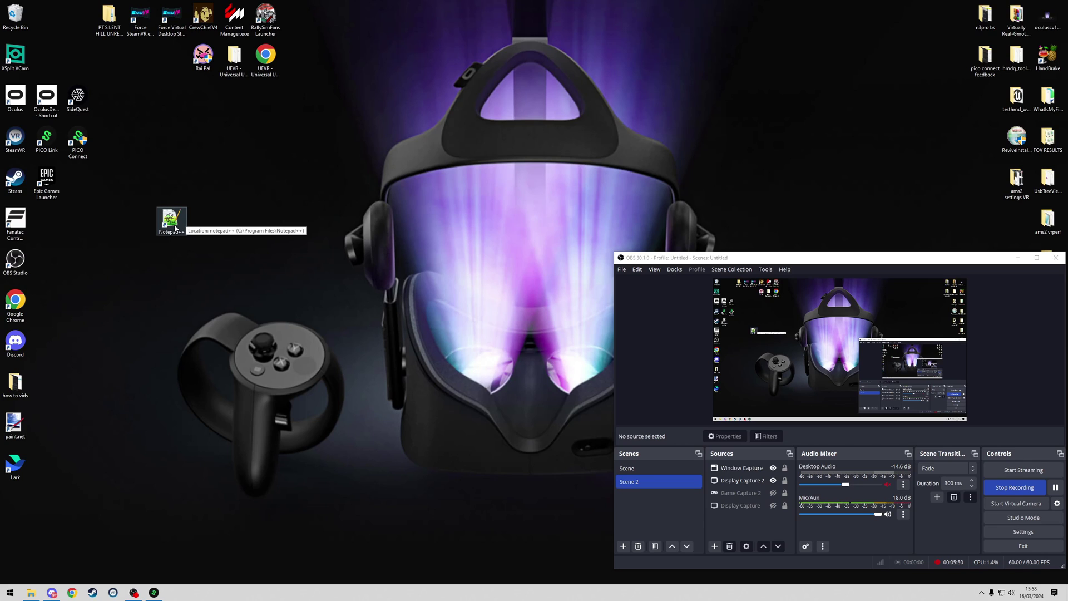
Open the PICO Connect install location from its desktop shortcut, enter the resources folder and select app.asar
right_click(80, 139)
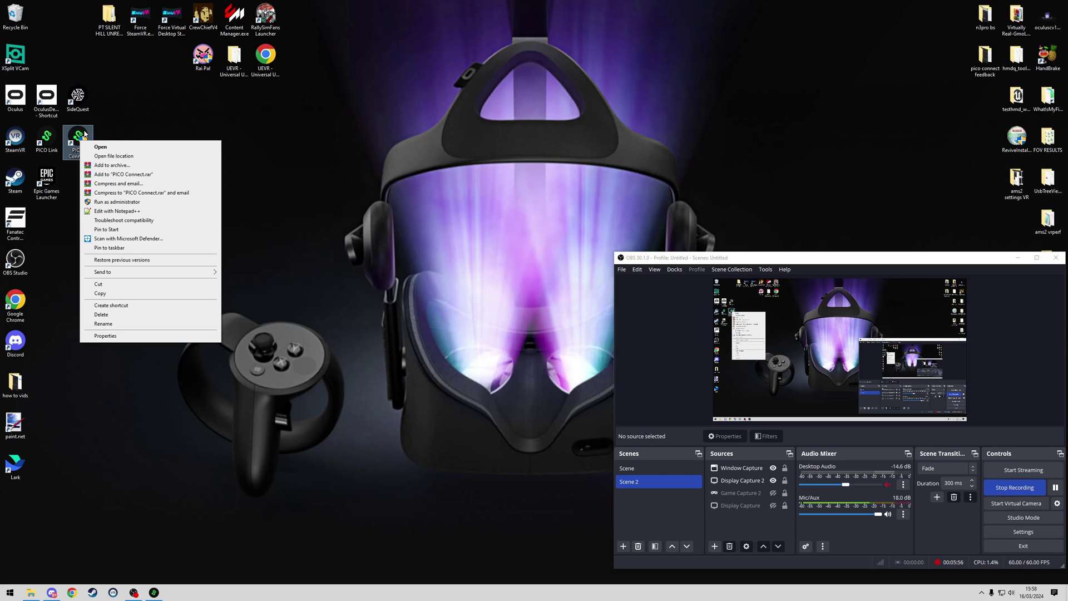
click(122, 158)
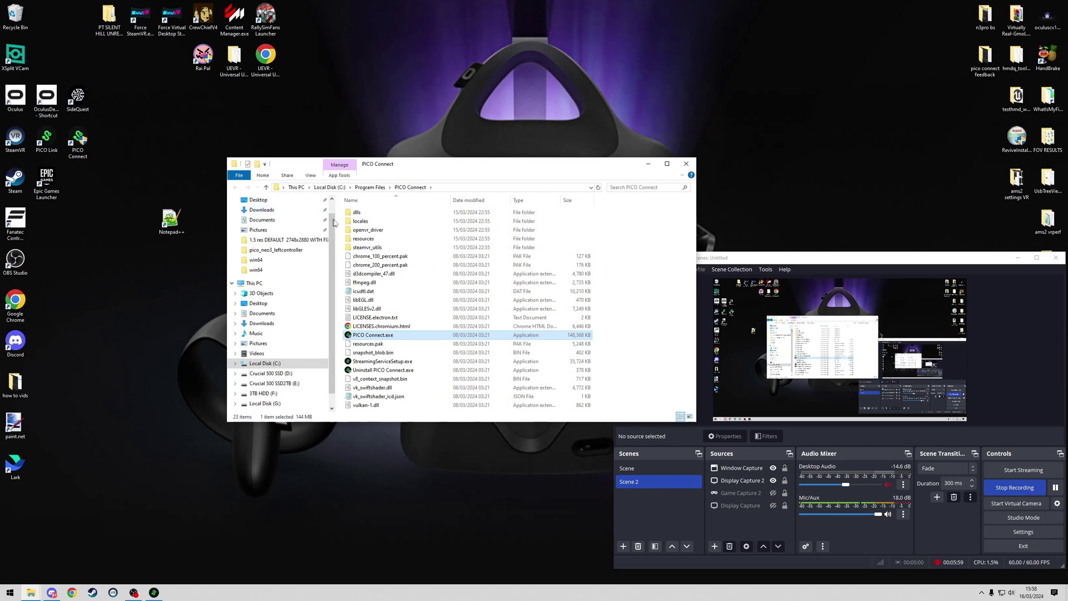
click(650, 290)
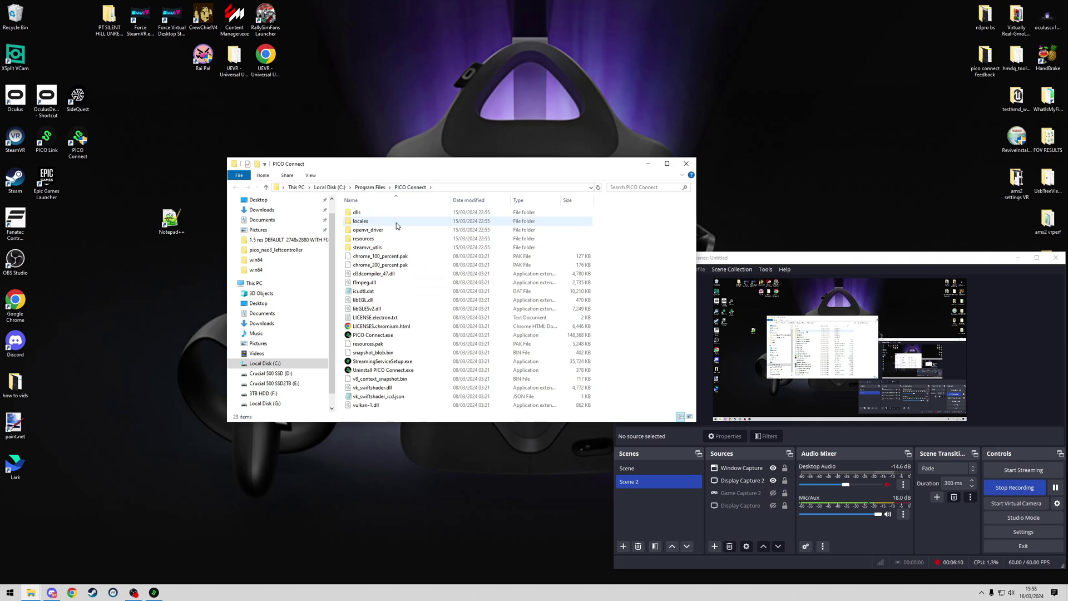
double_click(377, 240)
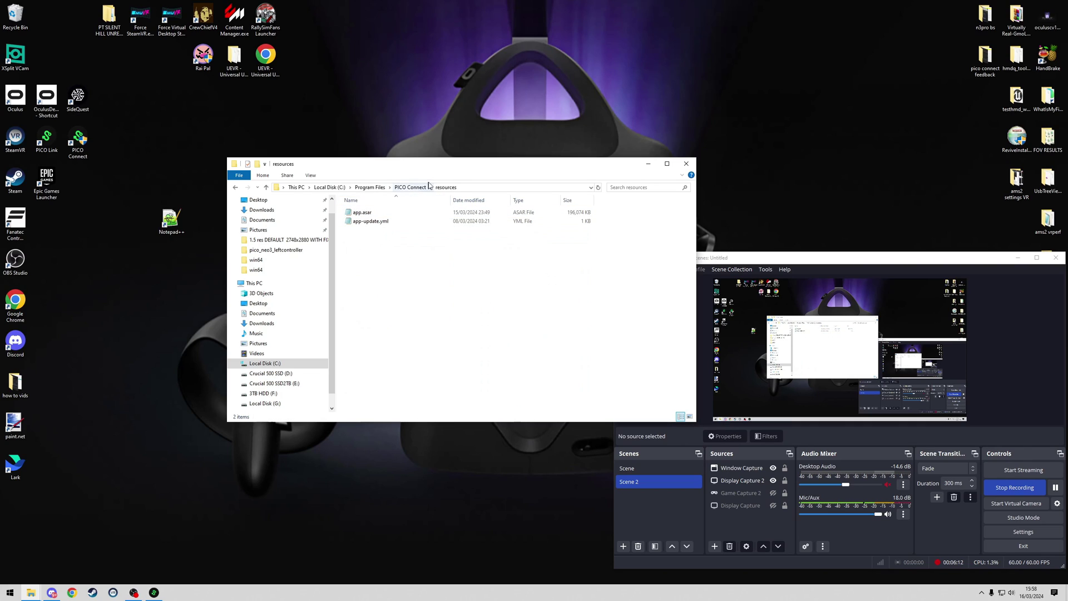
click(362, 213)
drag(480, 166, 419, 301)
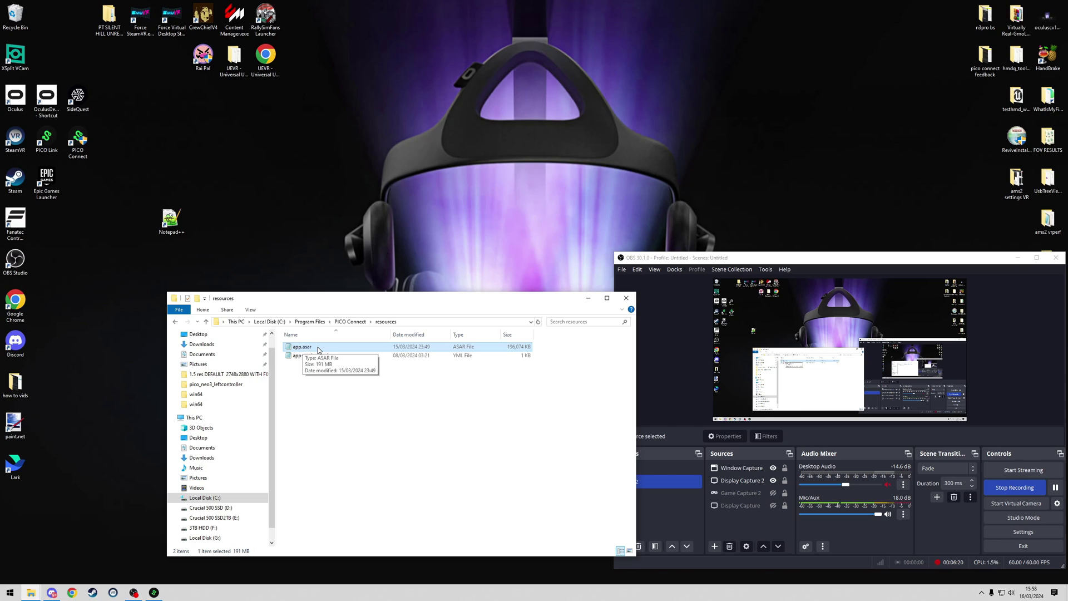
drag(470, 304, 438, 298)
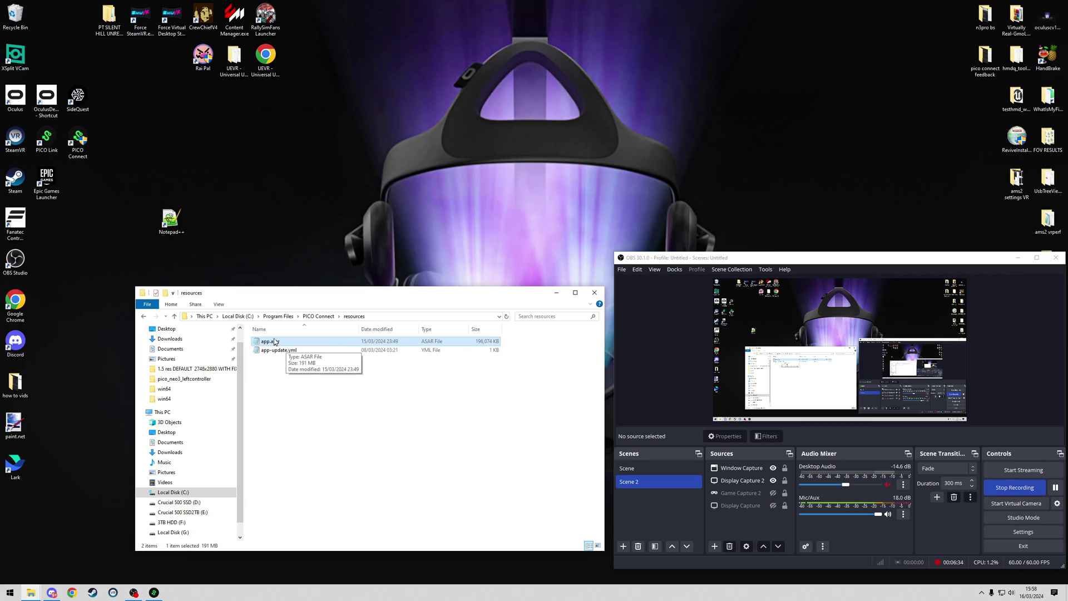
drag(304, 295, 340, 260)
Open the security permissions of app.asar for editing and select the Users group
right_click(262, 311)
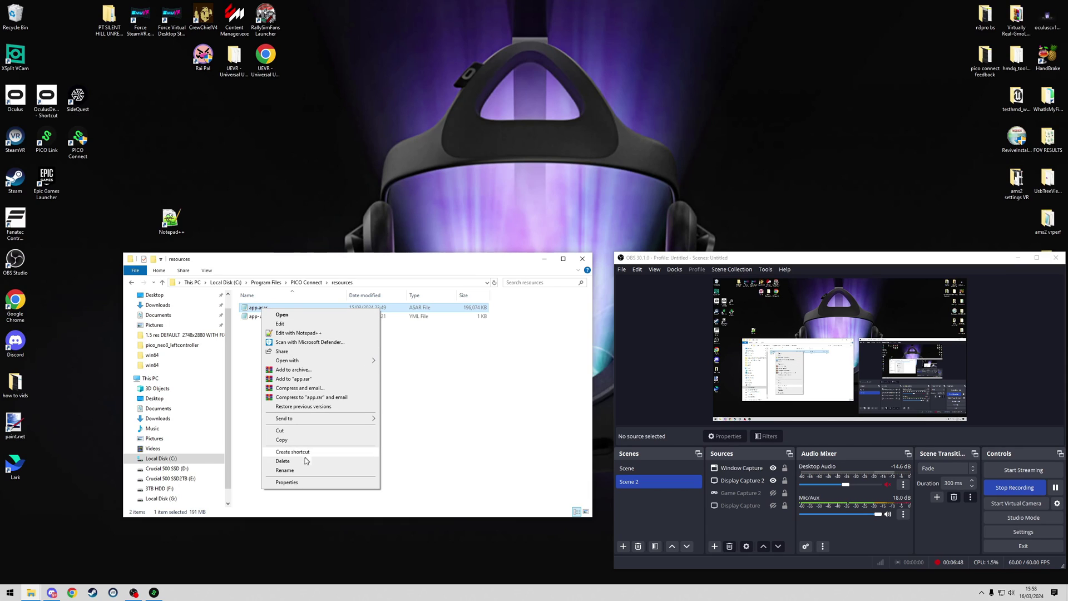
click(289, 483)
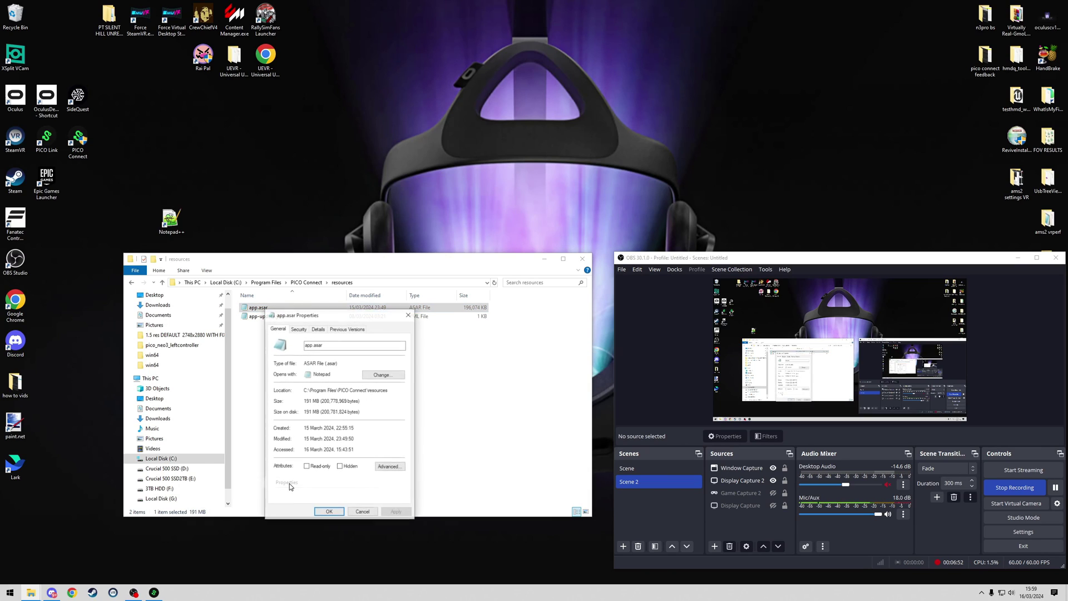
click(298, 329)
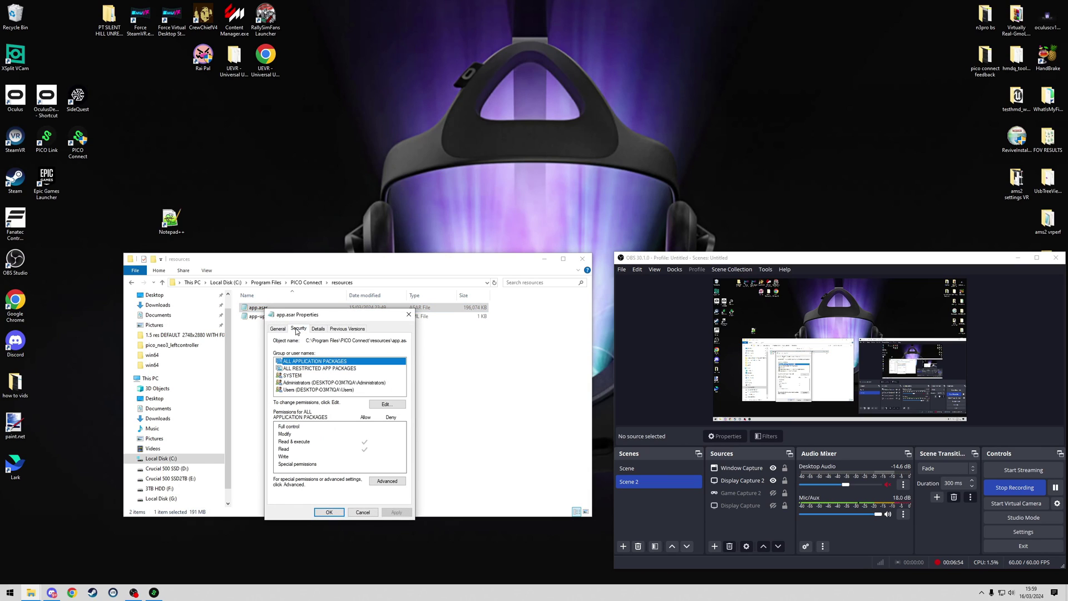
click(333, 391)
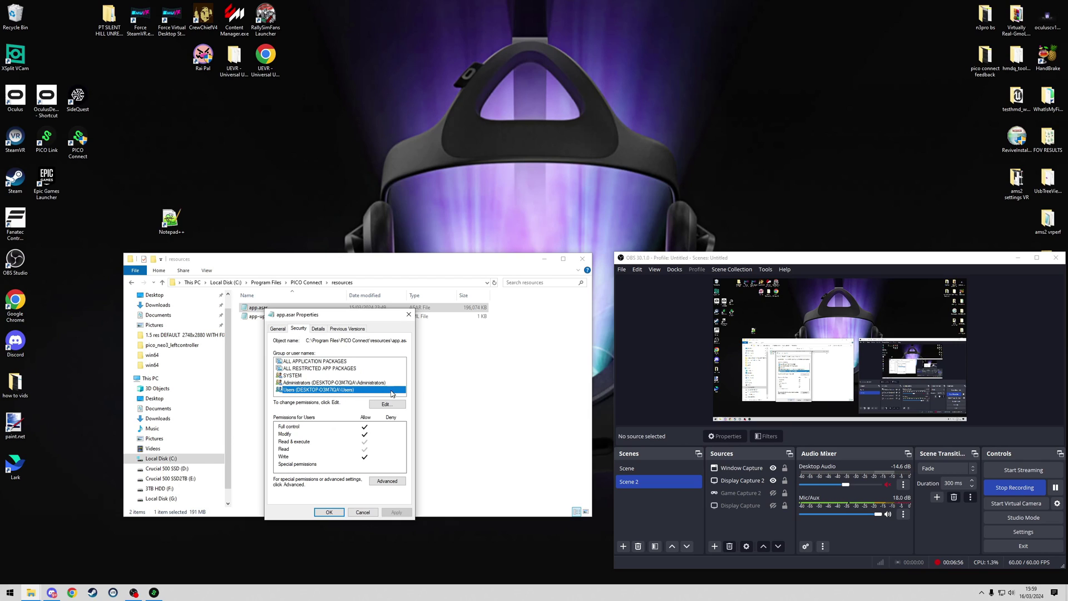
click(388, 405)
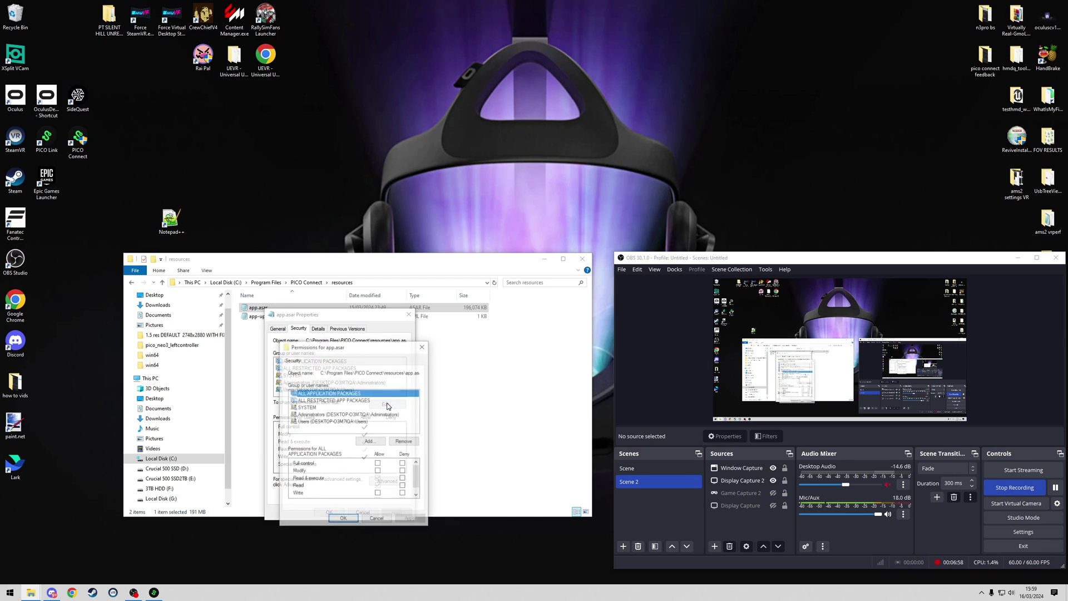
click(326, 423)
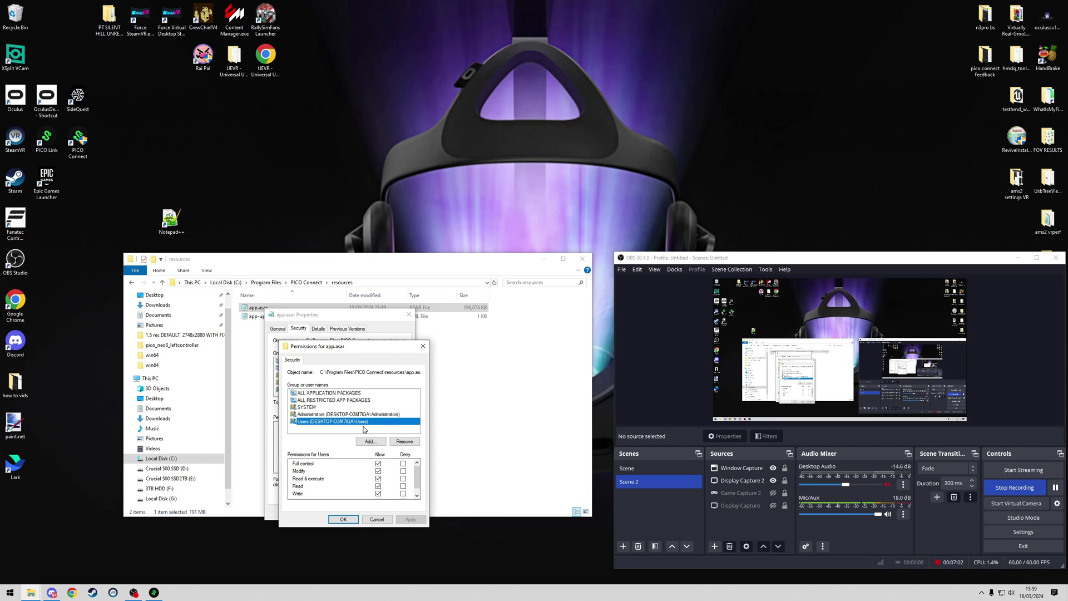
Allow the Users group Full control of app.asar, apply the permissions and close the file's properties
click(378, 463)
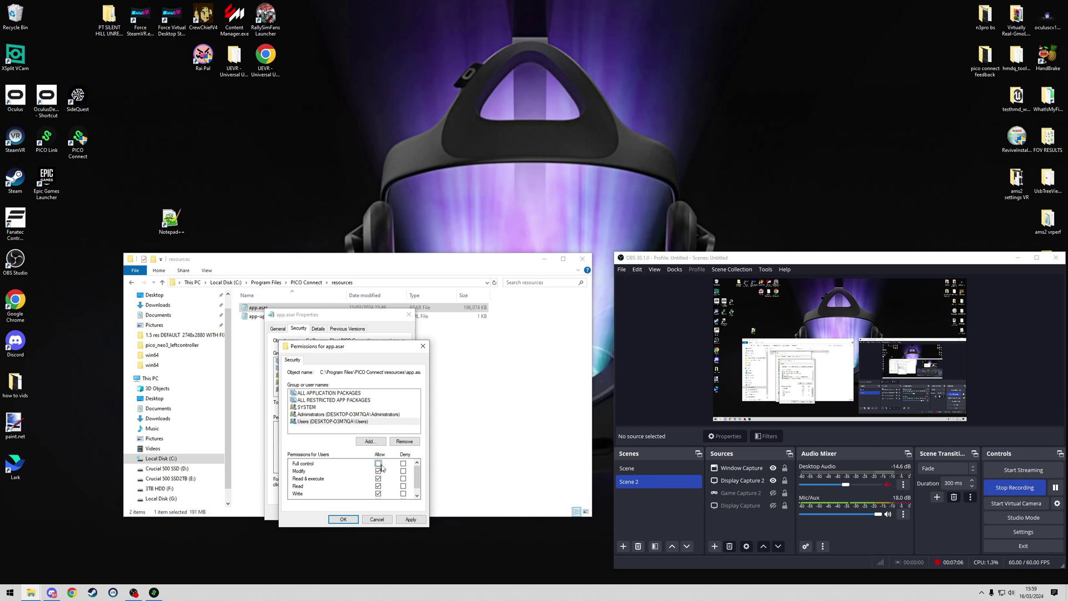
click(379, 463)
click(410, 520)
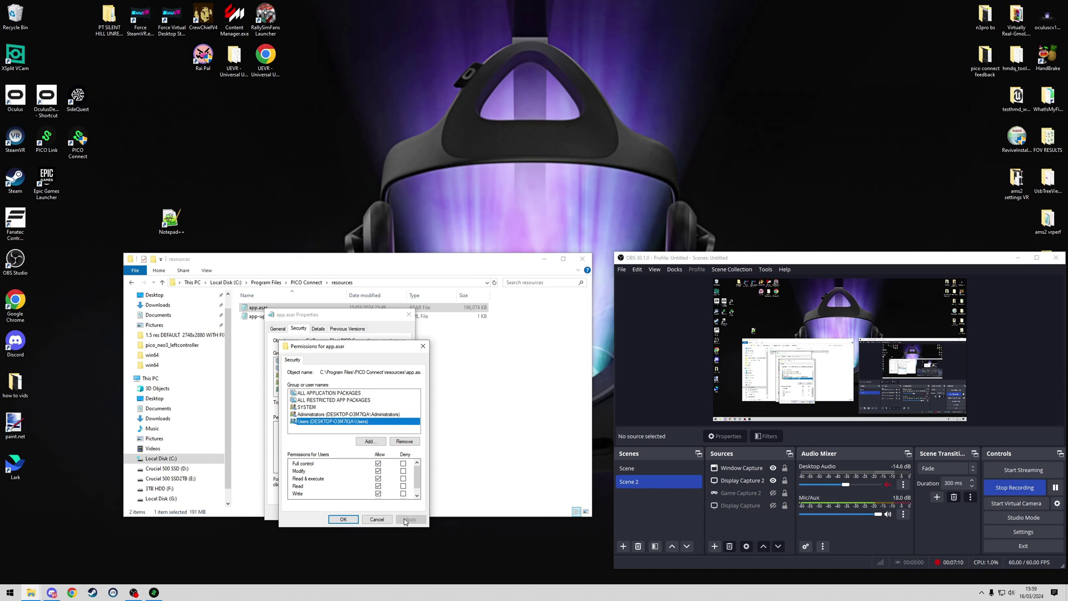
click(347, 520)
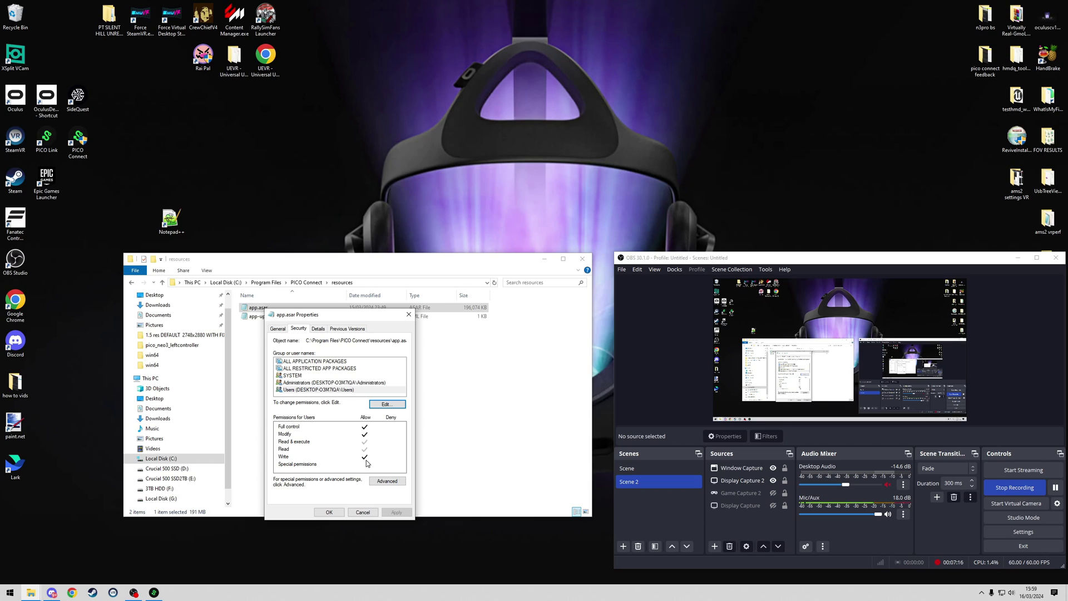
click(301, 391)
click(303, 393)
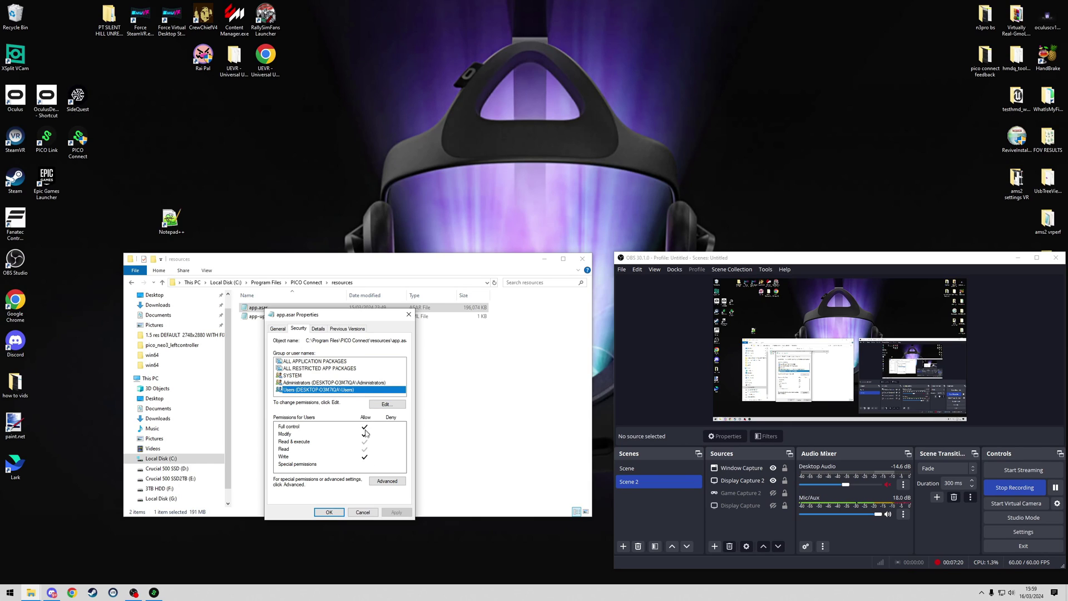
click(336, 512)
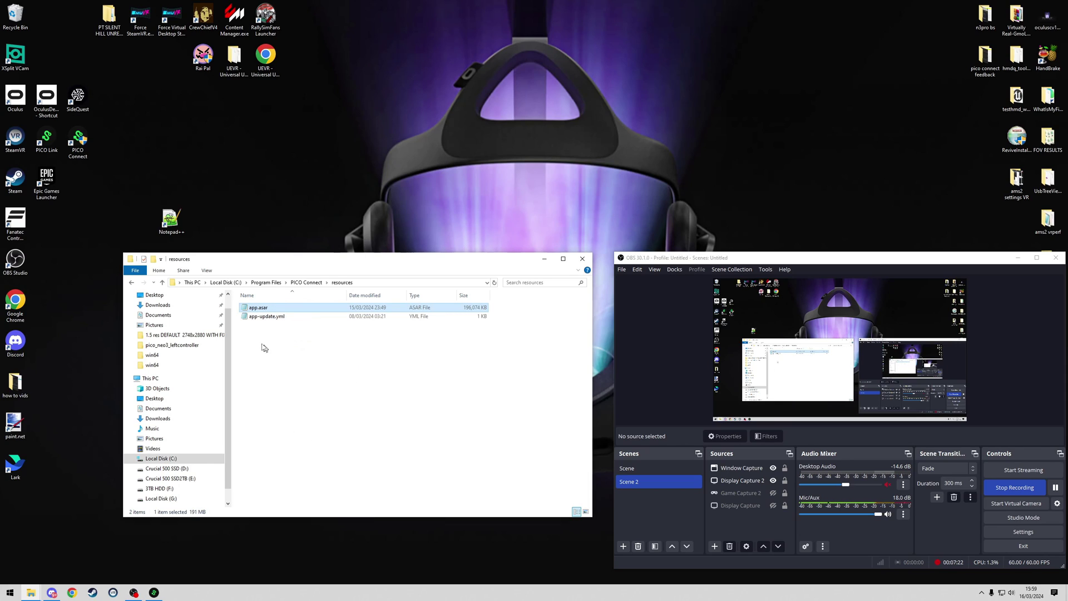
Open app.asar from the resources folder in Notepad++ for editing
right_click(264, 311)
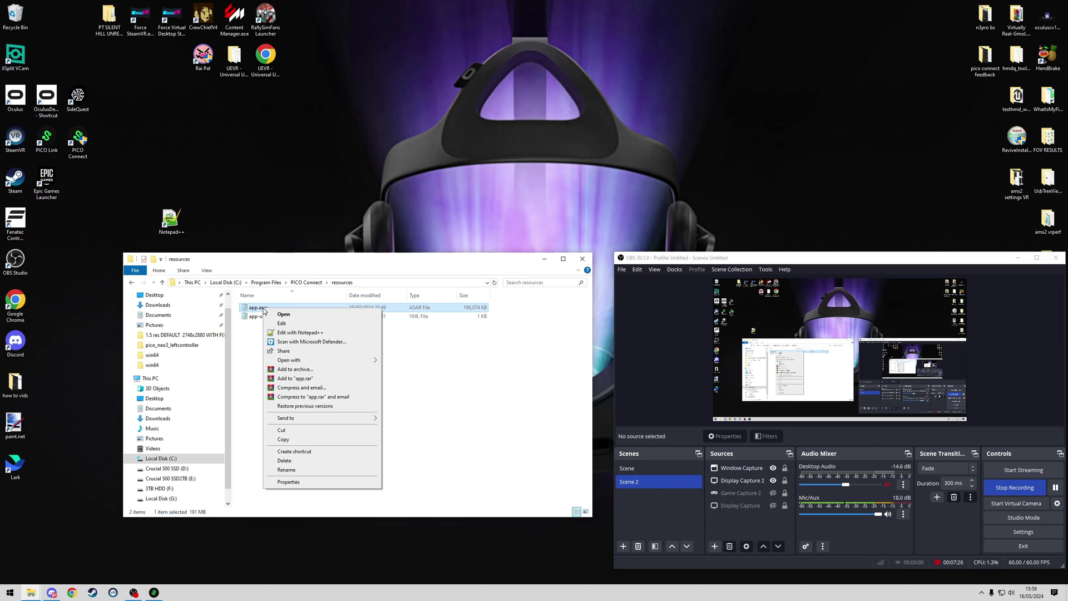
click(313, 333)
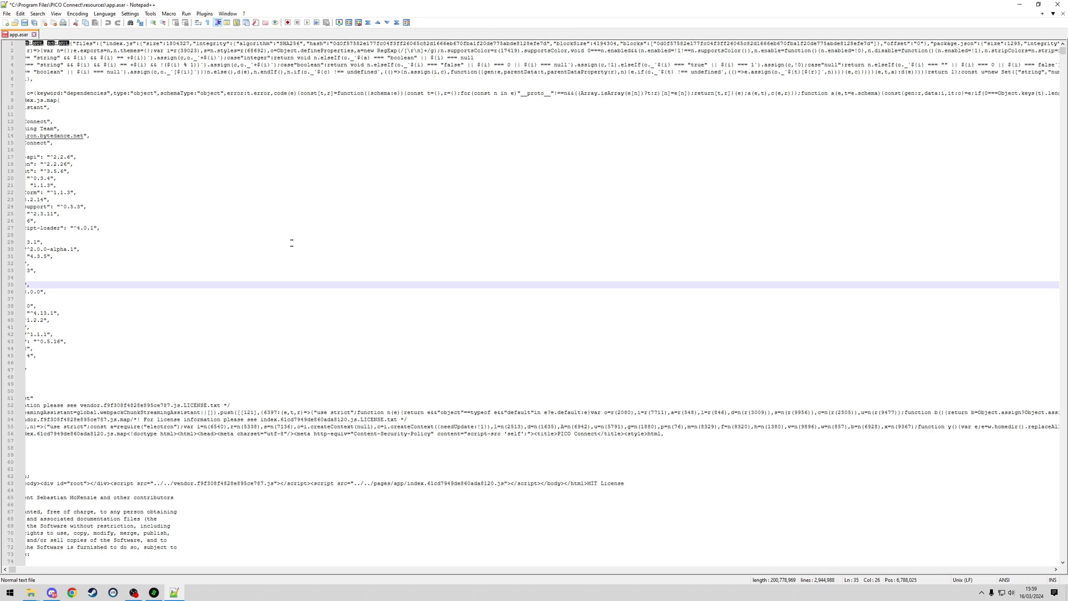
scroll(542, 298, down, 1)
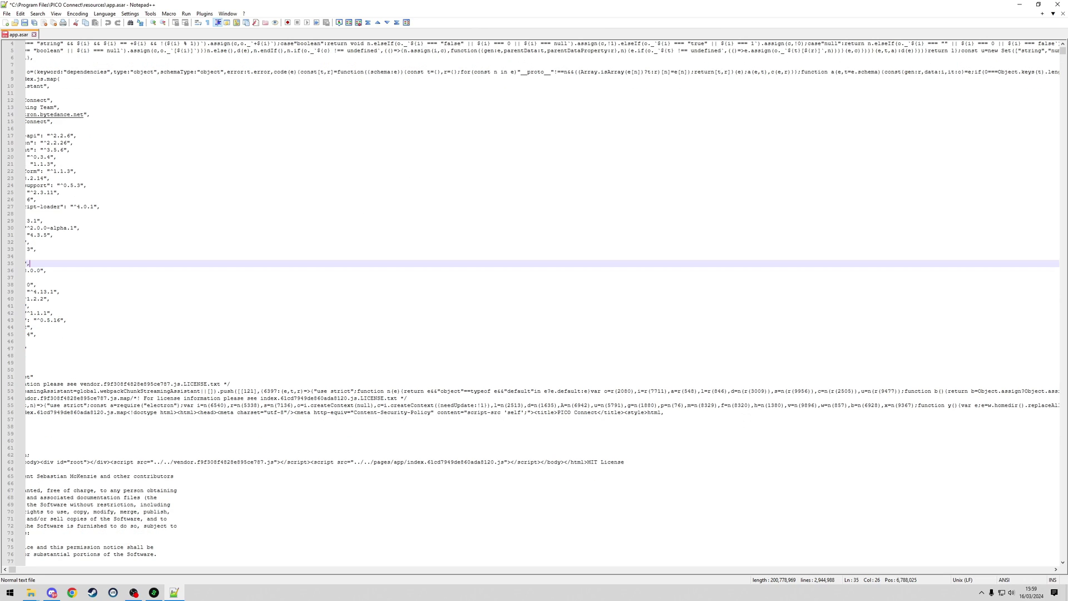
scroll(245, 240, up, 1)
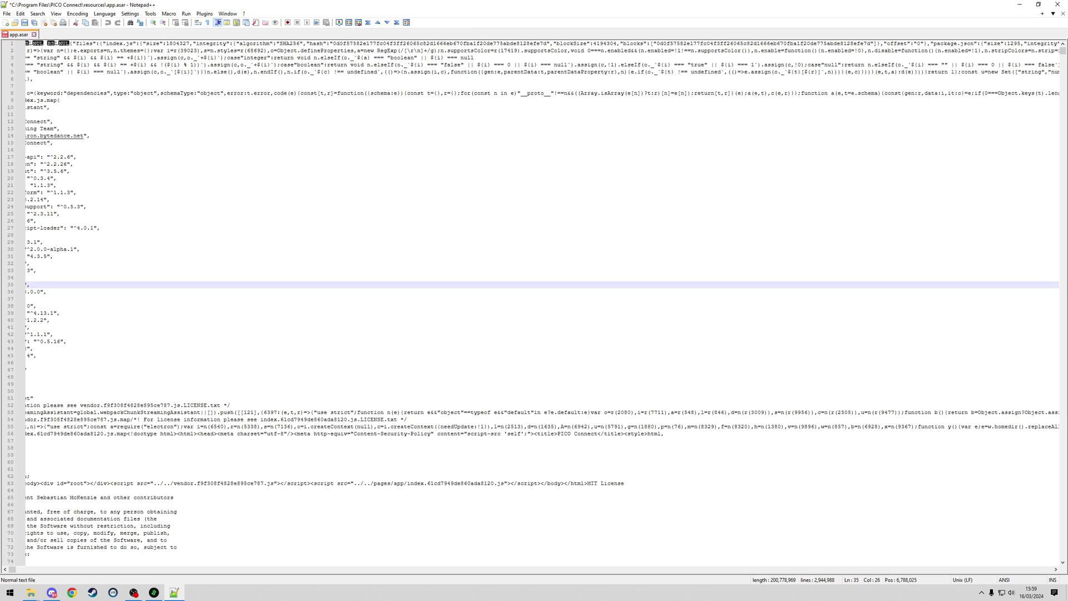
scroll(249, 372, down, 1)
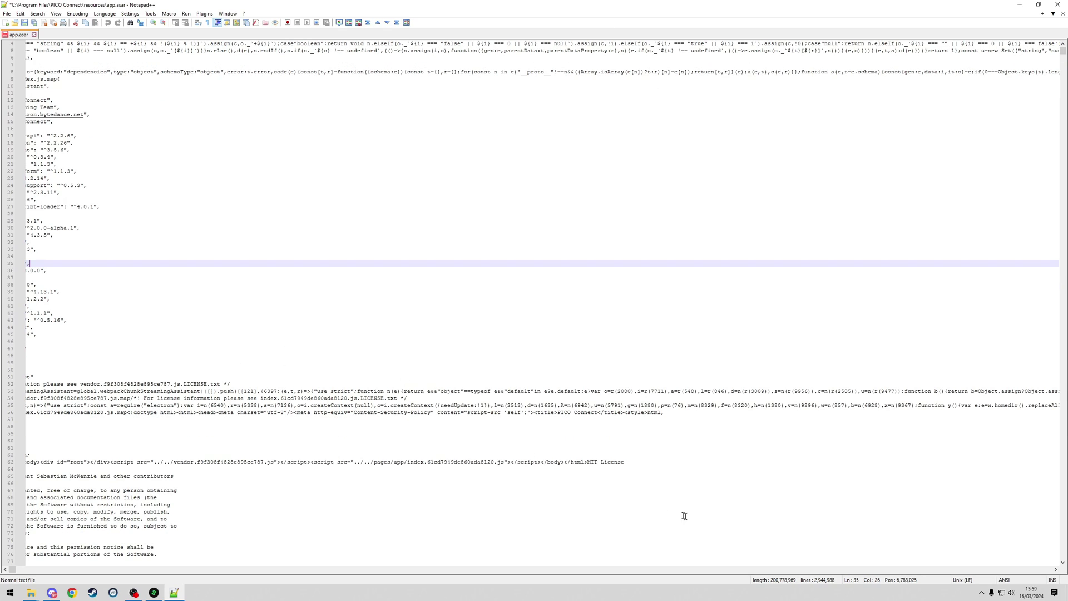
scroll(371, 397, up, 1)
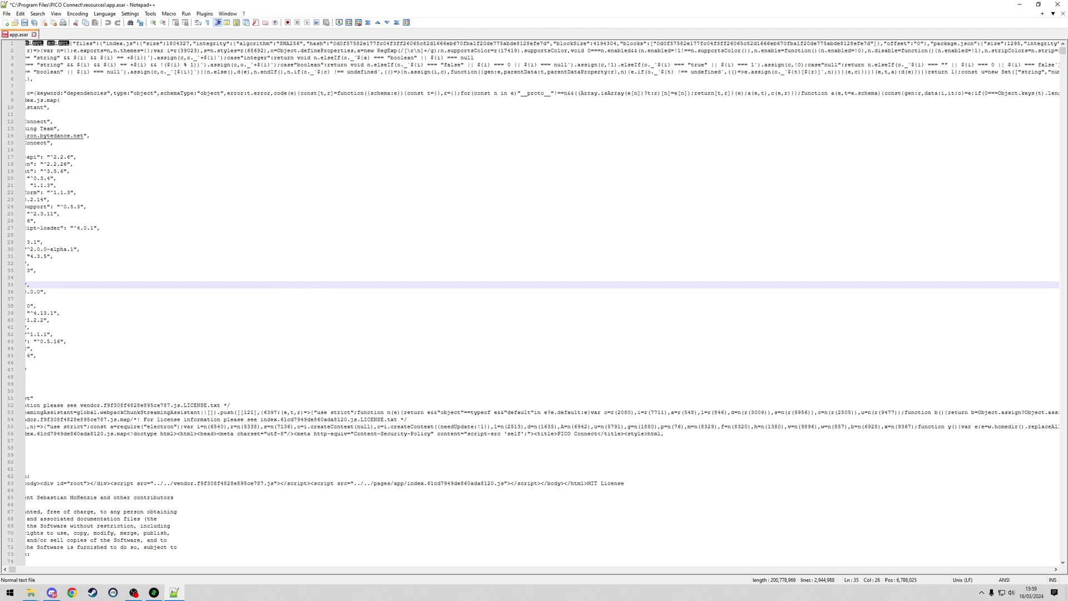
click(691, 117)
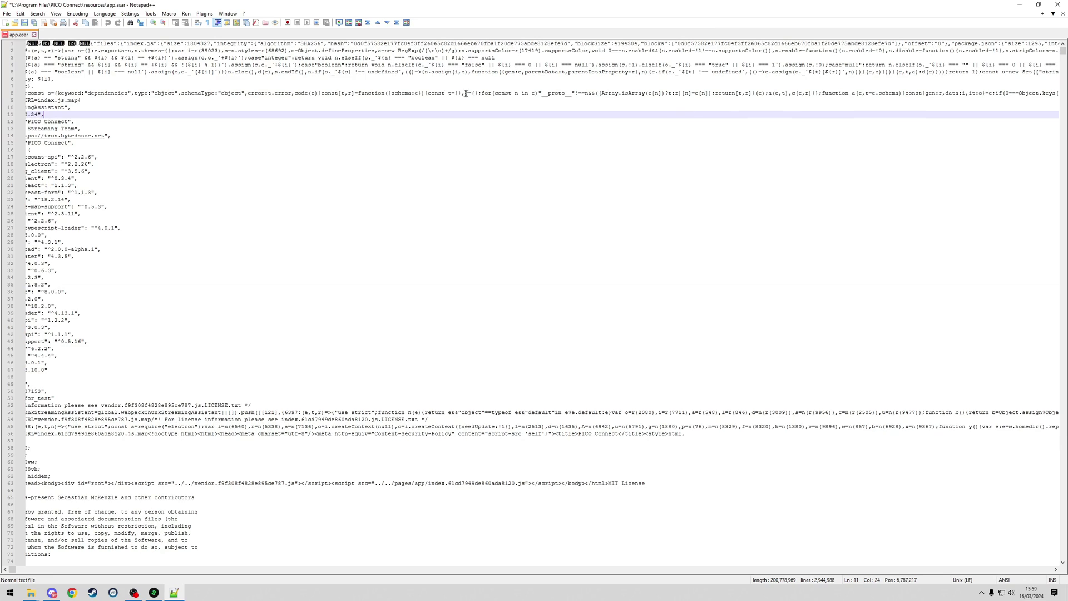
click(122, 93)
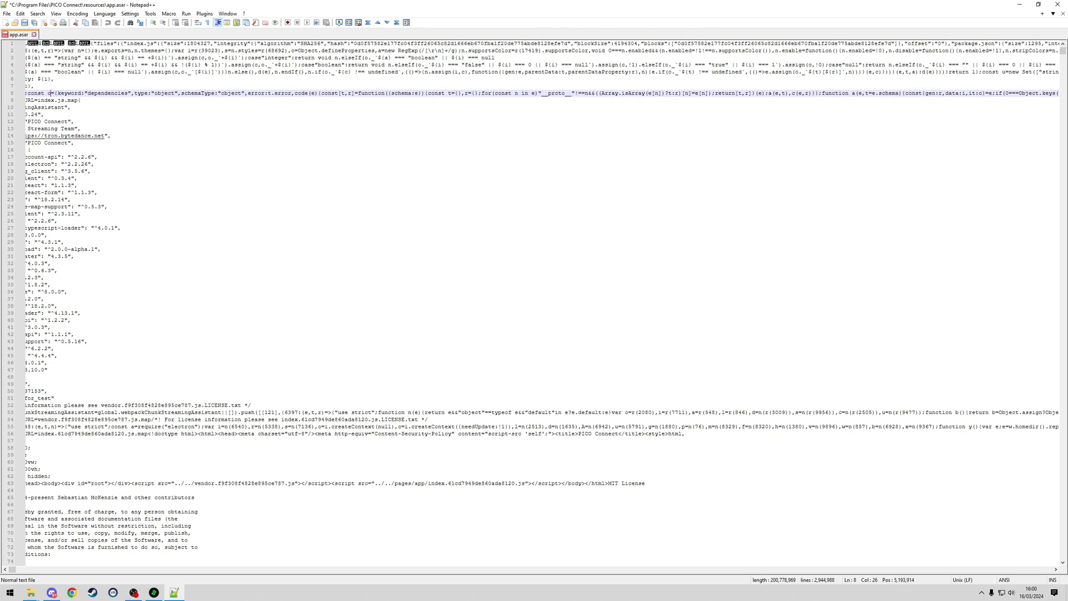
key(shift+Right)
key(shift+Right)
click(124, 94)
click(134, 98)
click(93, 92)
drag(218, 93, 242, 93)
click(218, 92)
Search app.asar for the term "ultra", including the quotation marks
key(ctrl+f)
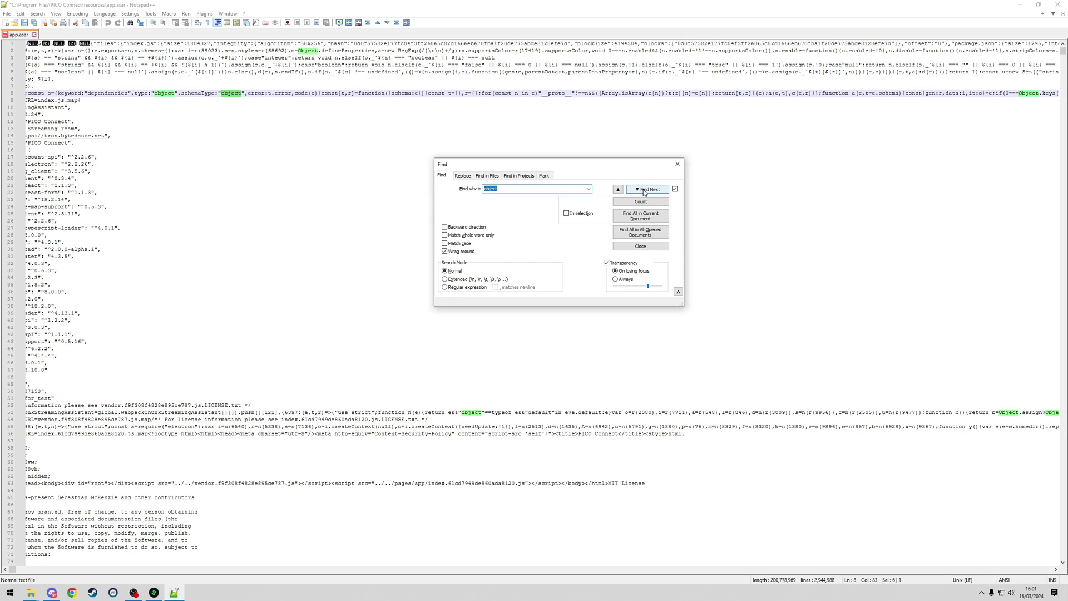
click(675, 190)
click(675, 189)
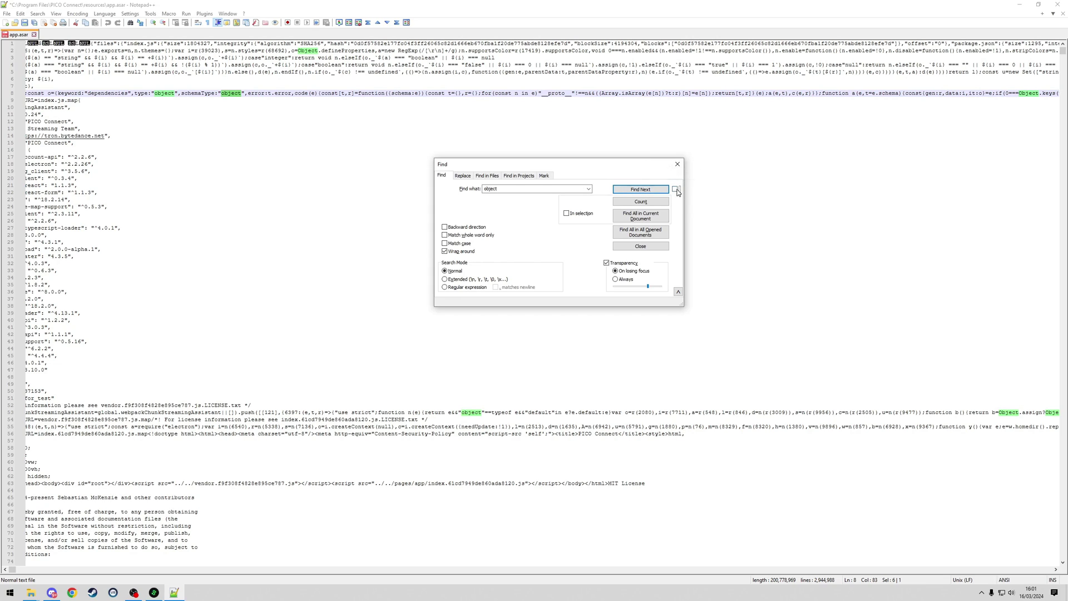
click(637, 189)
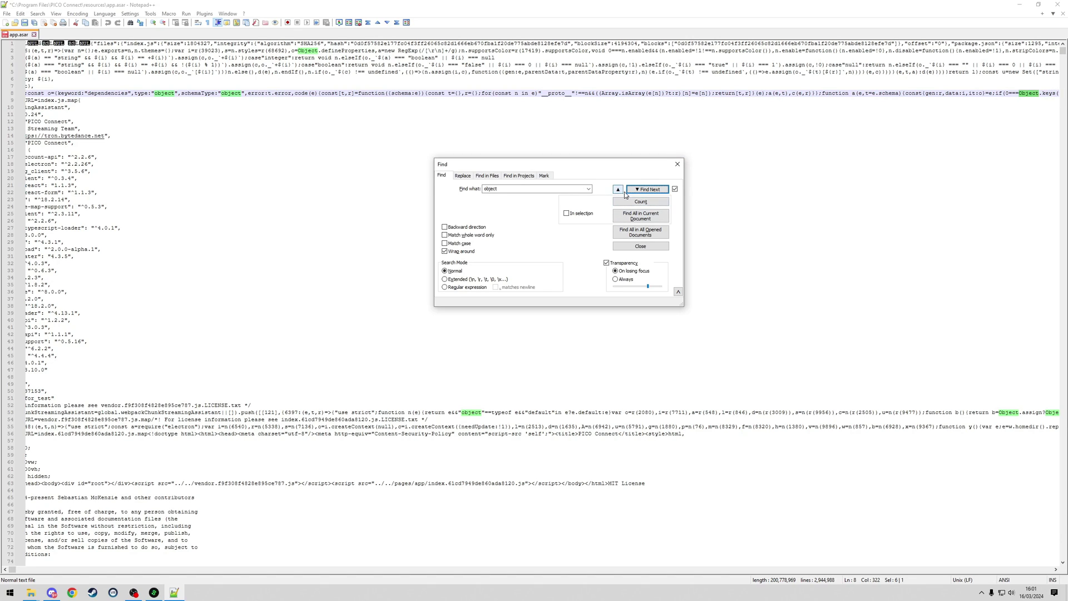
double_click(500, 189)
text("ultra)
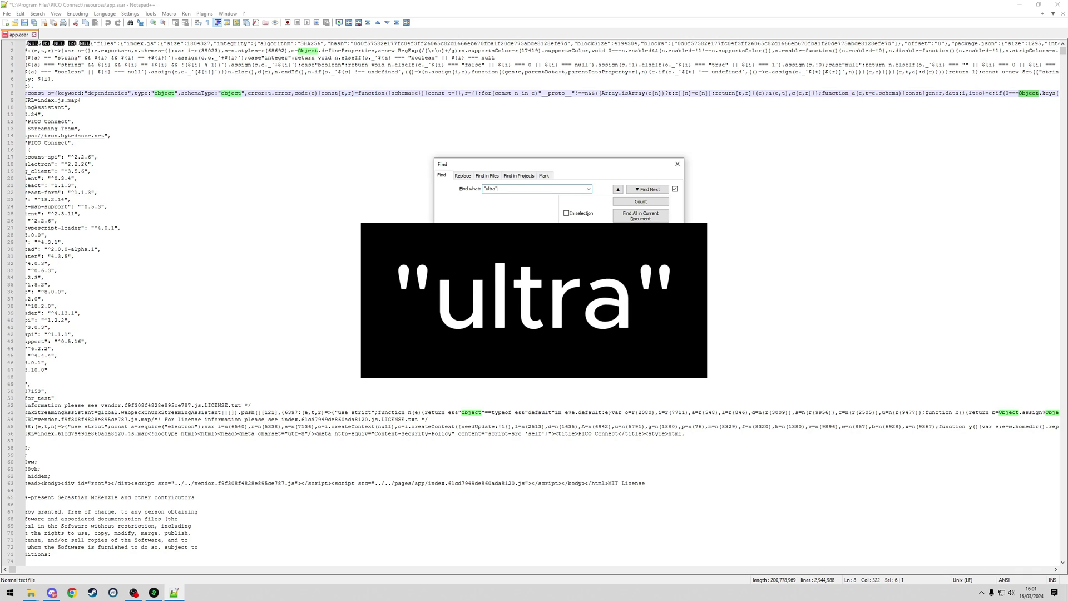
click(647, 190)
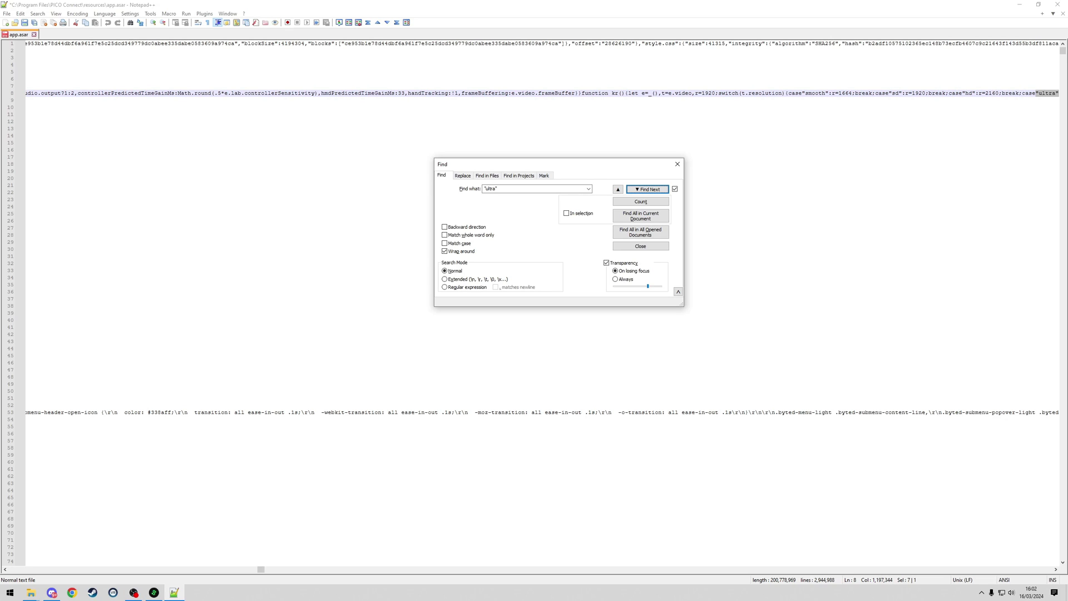
Follow the code past case"ultra" and examine the resolution value assigned to each quality level
click(1019, 93)
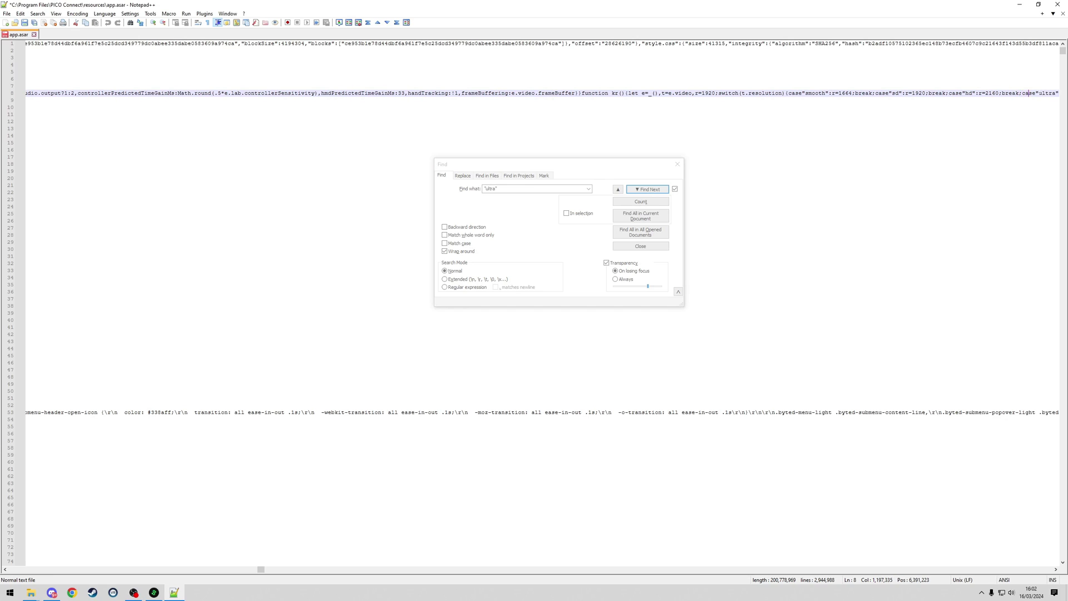
key(Right)
key(Right)
key(Right)
key(Right)
key(Right)
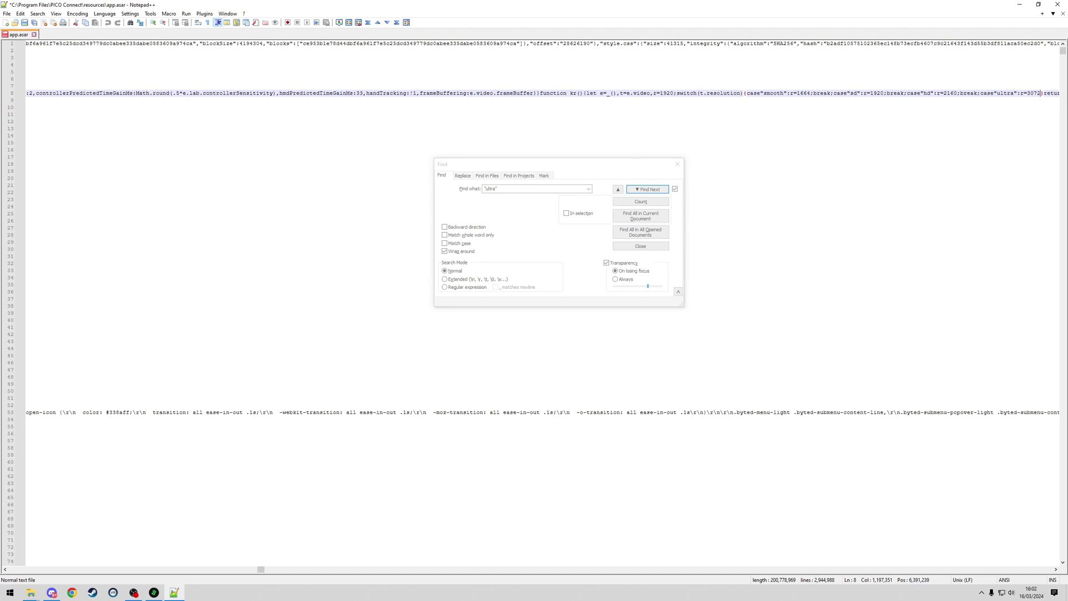
key(Right)
key(Right)
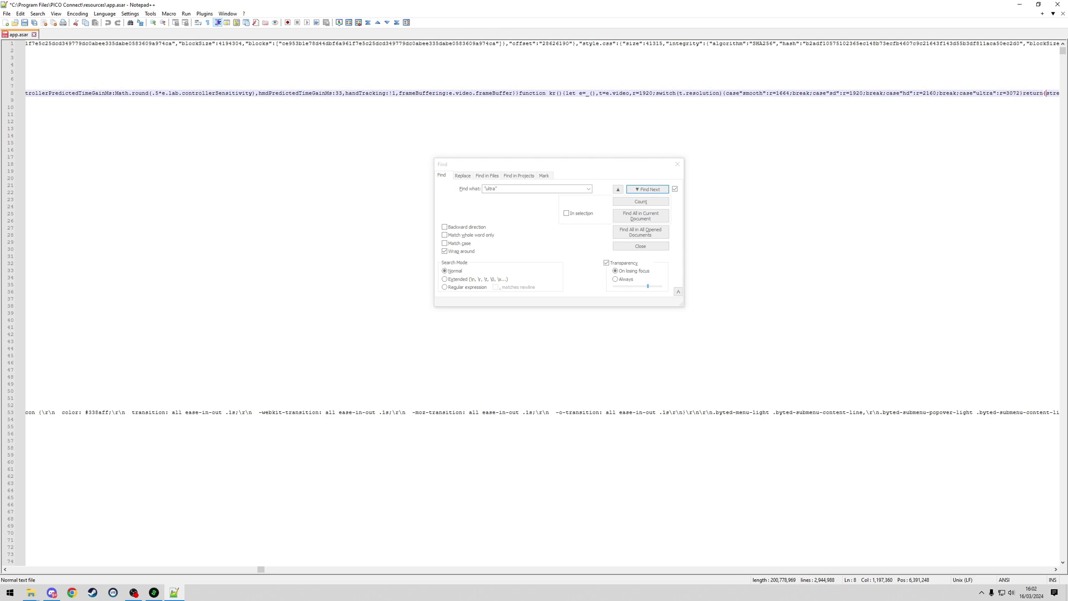
key(Right)
key(Right)
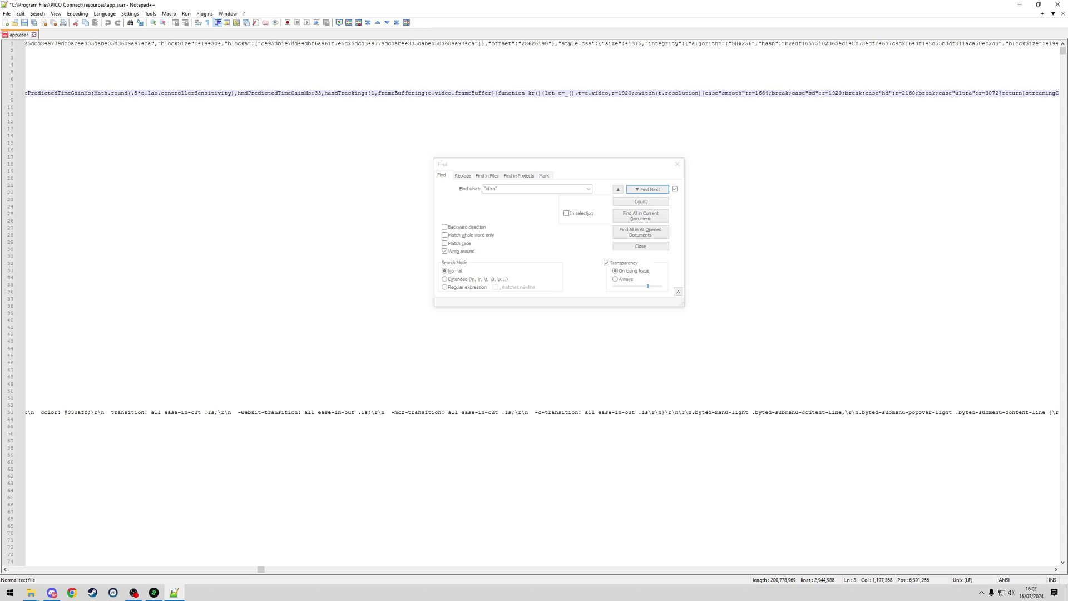
Replace the resolution value of the ultra case with 2560
drag(918, 93, 970, 92)
click(1001, 93)
key(BackSpace)
key(BackSpace)
key(BackSpace)
key(BackSpace)
text(2560)
Restore the resolution value of the ultra case to 3072
text(5)
key(BackSpace)
key(BackSpace)
key(BackSpace)
key(BackSpace)
text(3072)
click(884, 115)
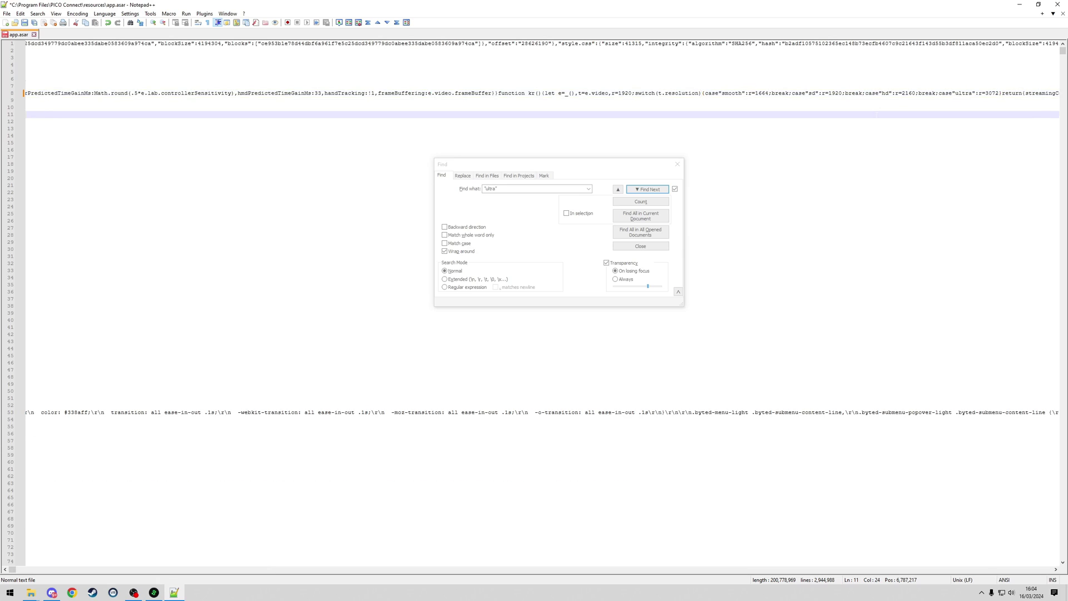
Search backwards through app.asar for bitrate until the bitrate.ultra limits in the video settings are reached
click(629, 167)
text(bitrate)
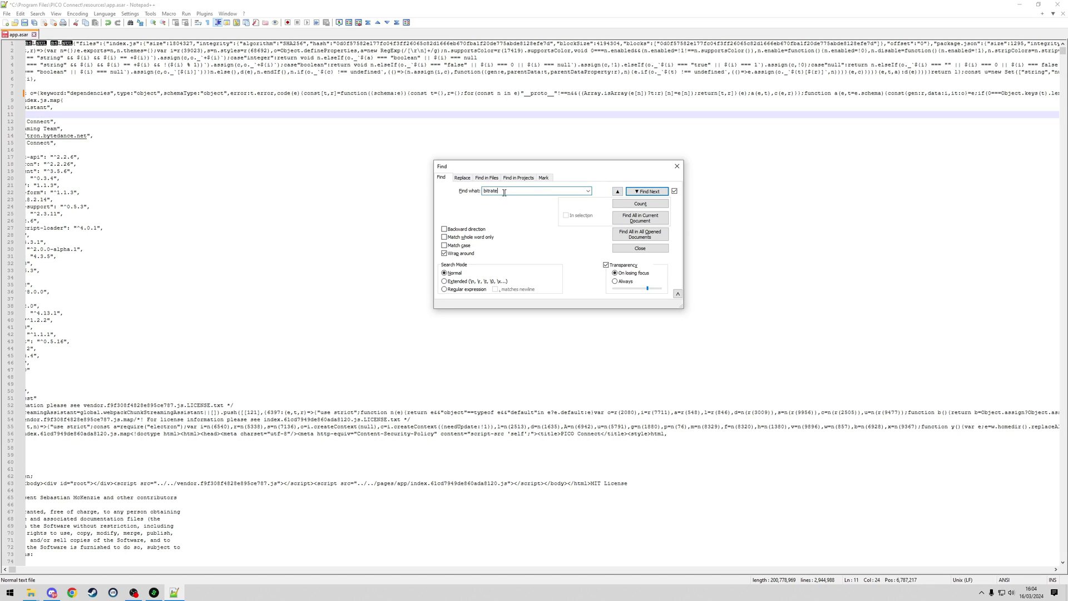
click(619, 192)
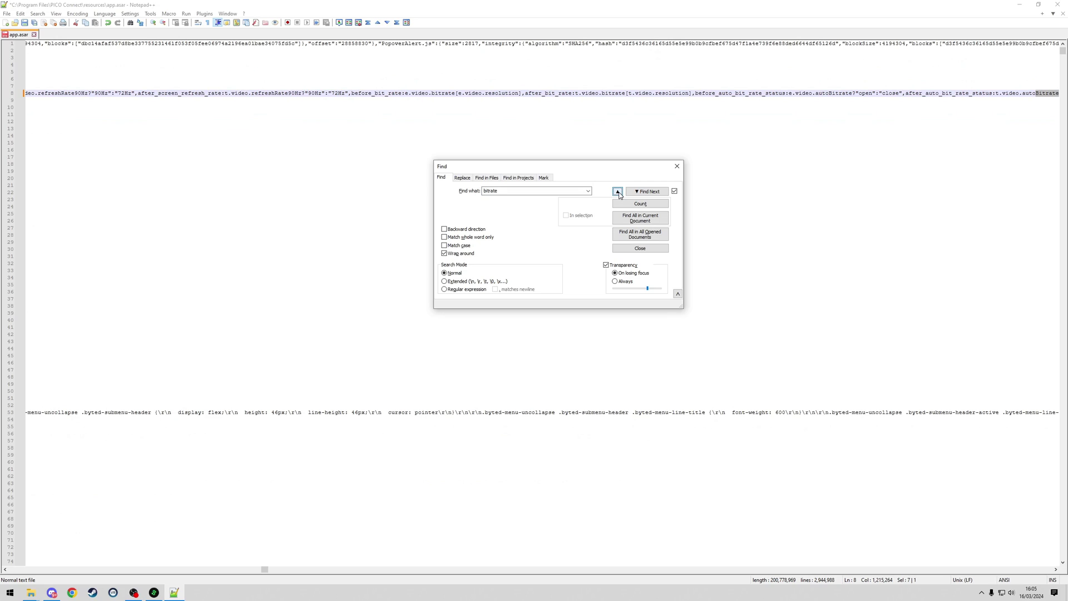
click(619, 193)
click(618, 192)
click(618, 192)
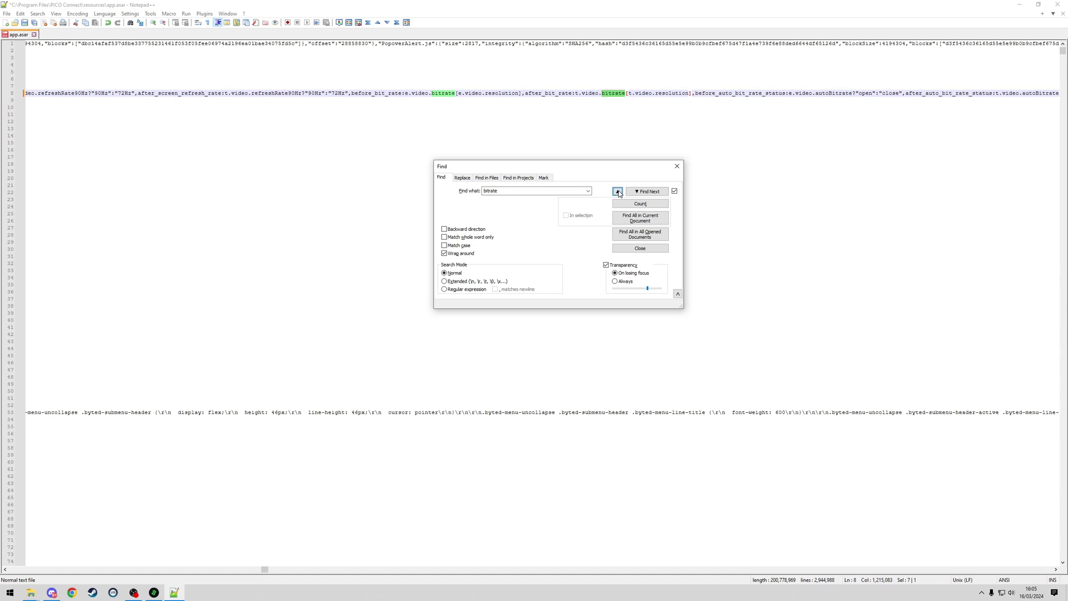
click(619, 192)
click(618, 192)
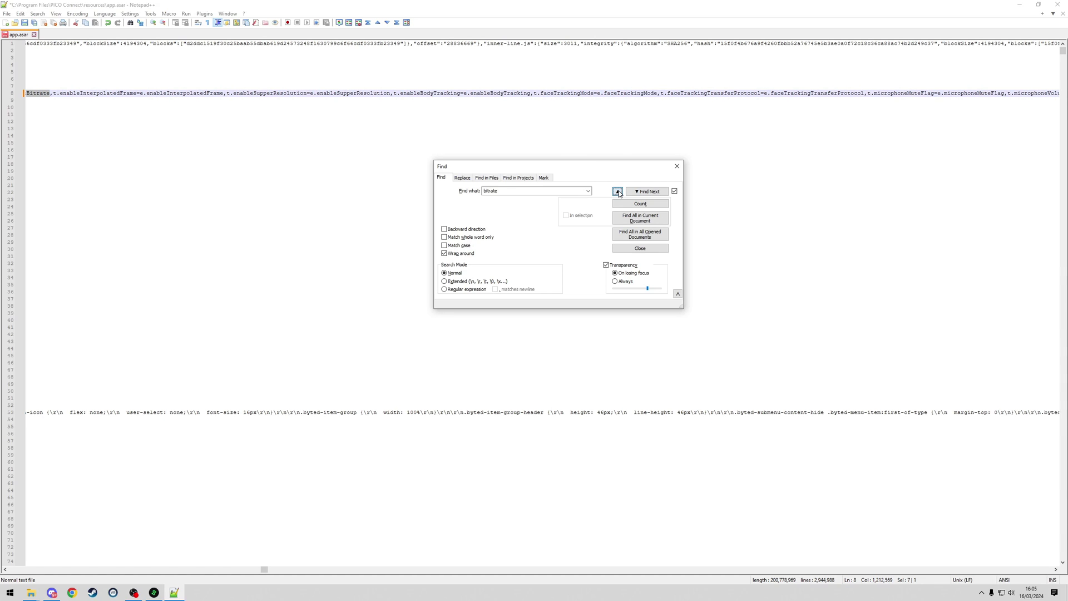
click(618, 192)
click(618, 192)
click(618, 192)
click(618, 192)
click(619, 192)
click(618, 192)
click(618, 192)
click(618, 191)
click(618, 192)
click(618, 192)
click(618, 192)
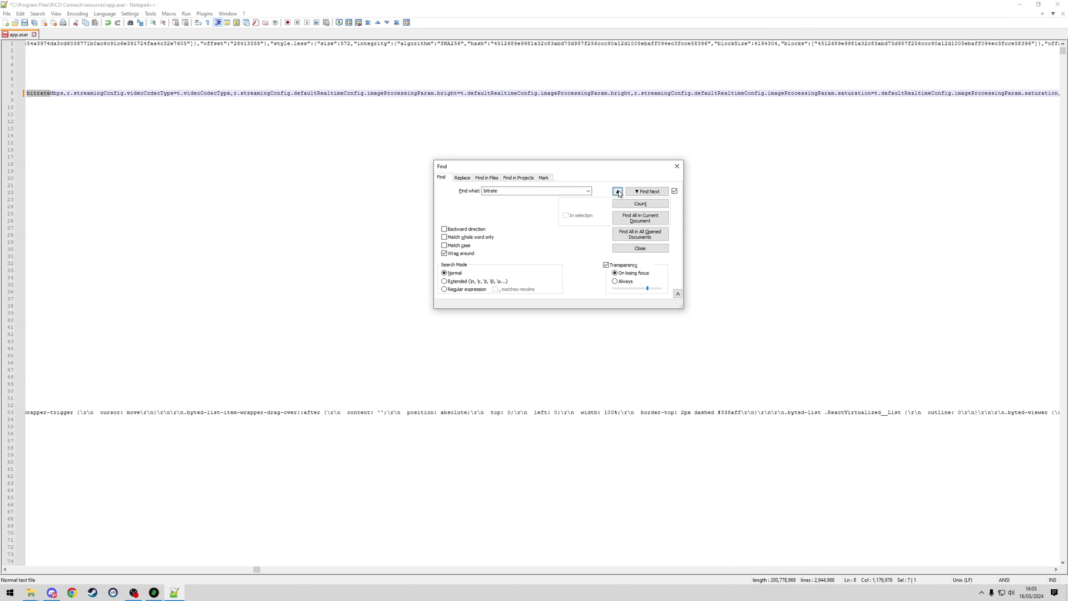
click(619, 192)
click(618, 192)
click(618, 192)
click(618, 192)
click(618, 192)
click(618, 192)
click(618, 192)
click(618, 192)
click(618, 192)
click(618, 192)
click(618, 192)
click(618, 192)
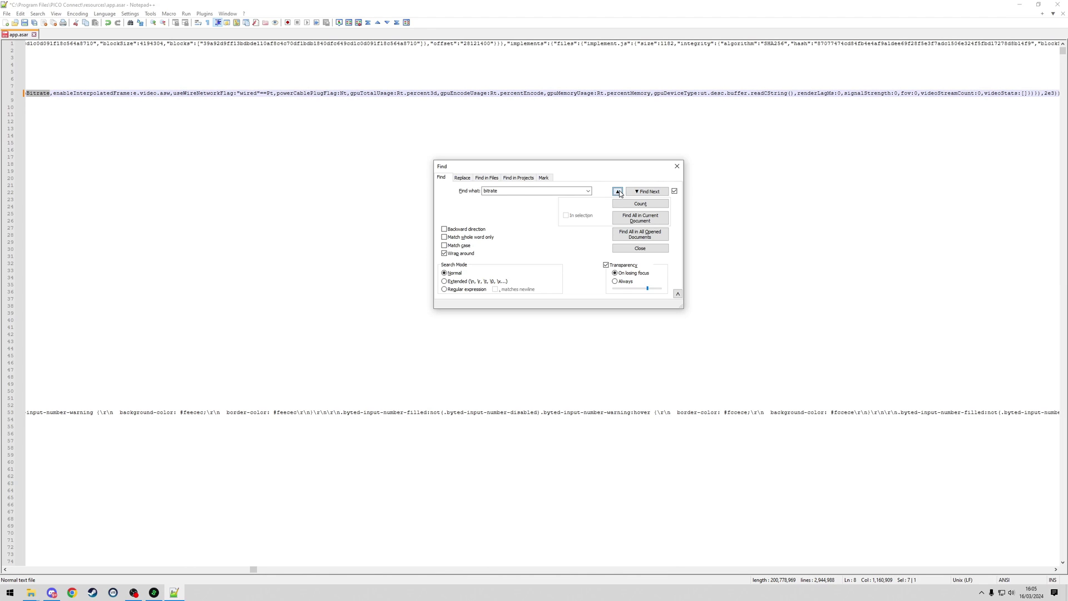
click(618, 192)
click(618, 192)
click(619, 192)
click(618, 192)
click(618, 192)
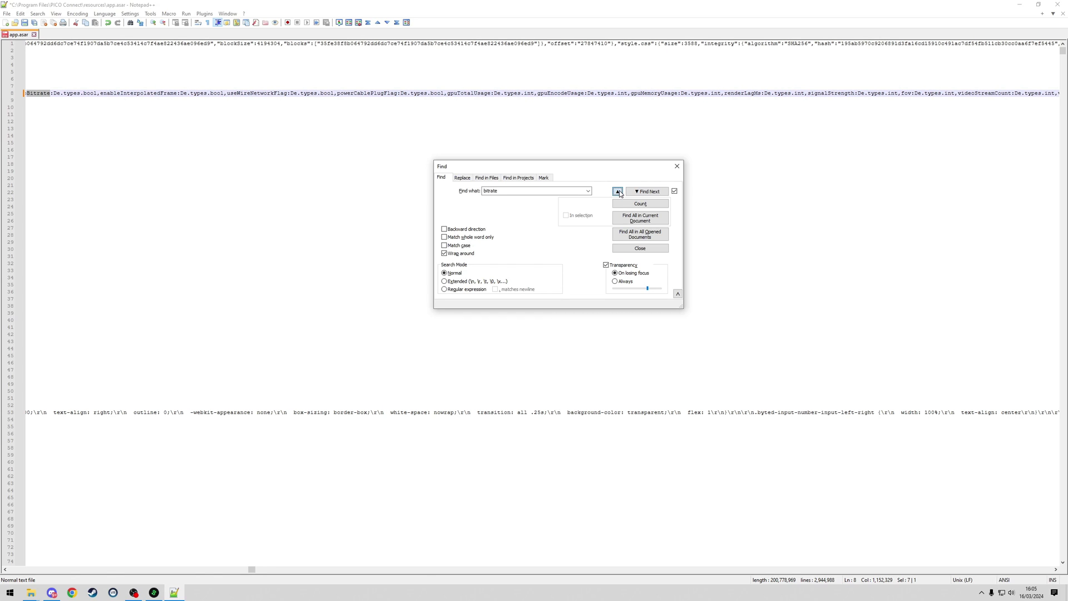
click(618, 191)
click(619, 192)
click(618, 191)
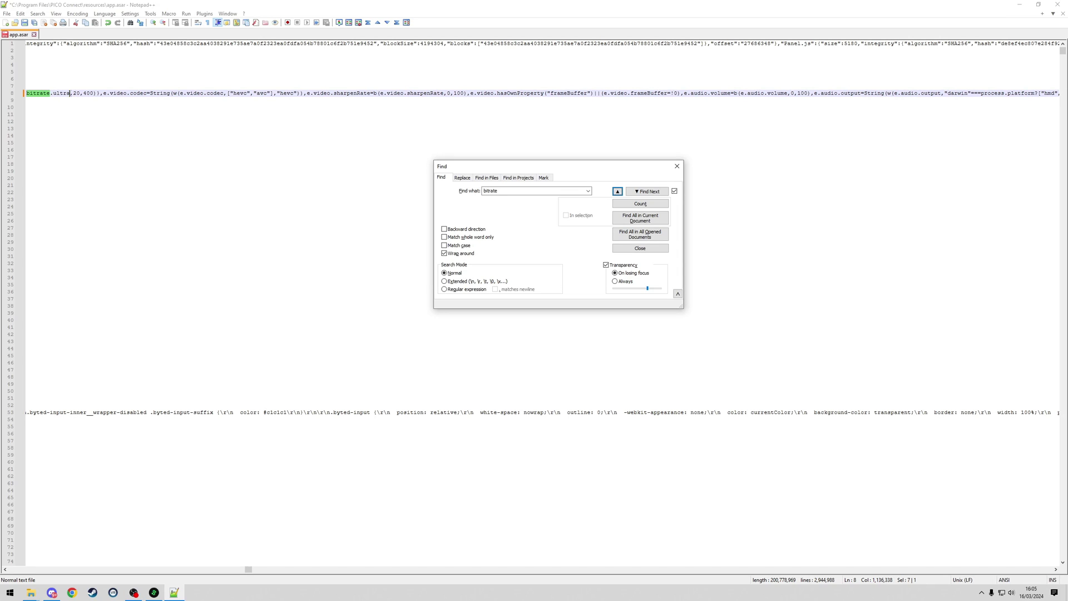
Re-enter the maximum of the bitrate.ultra limits as 400 and find the preceding bitrate match again
click(62, 93)
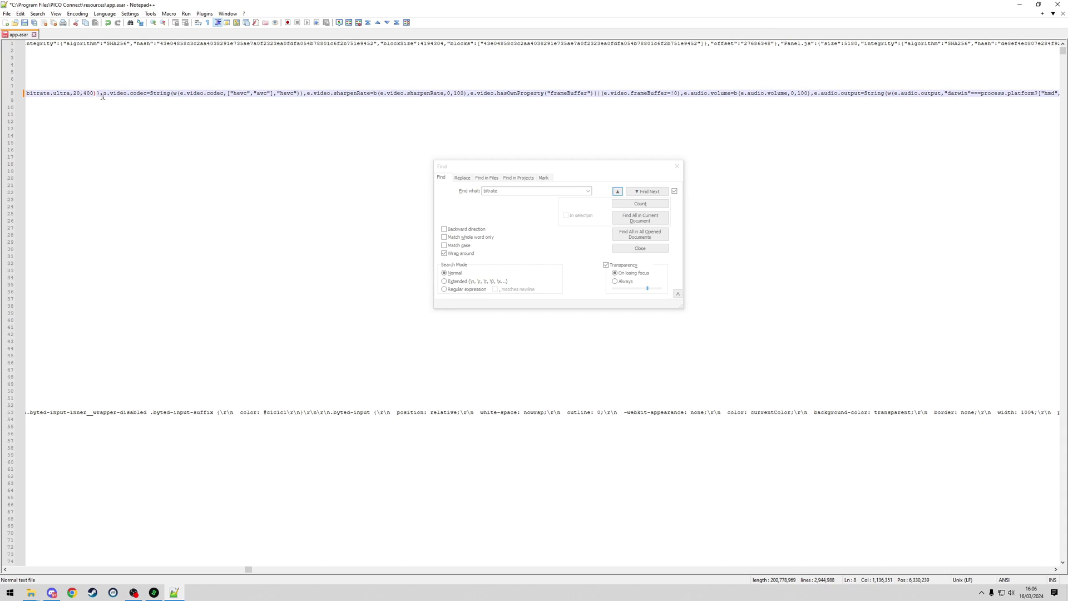
key(BackSpace)
text(4)
click(617, 192)
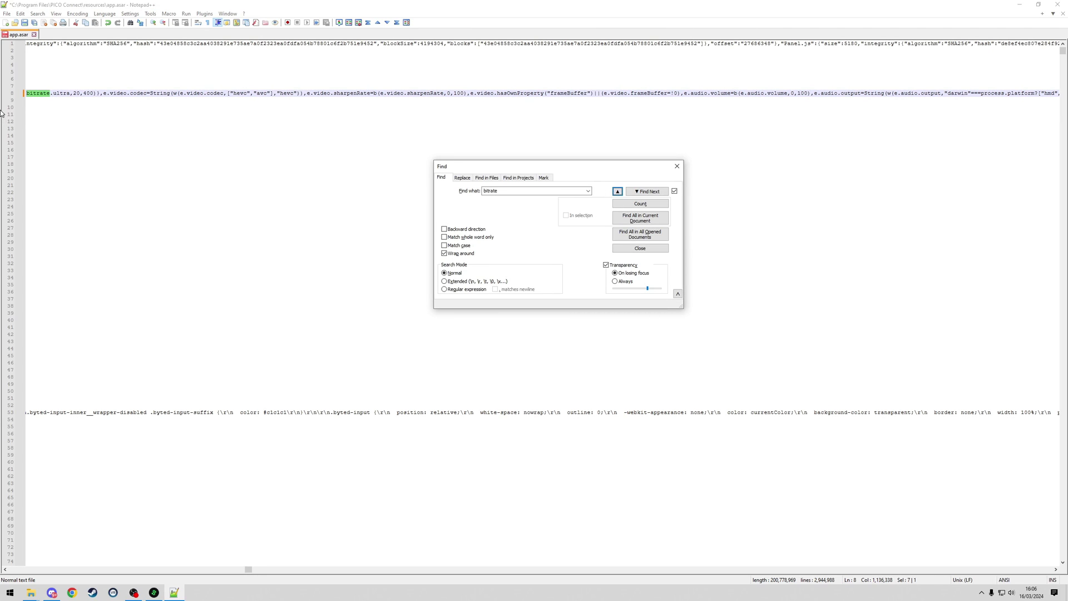
Move back along the line from bitrate.ultra to examine the minimum and maximum limits of bitrate.hd
click(50, 93)
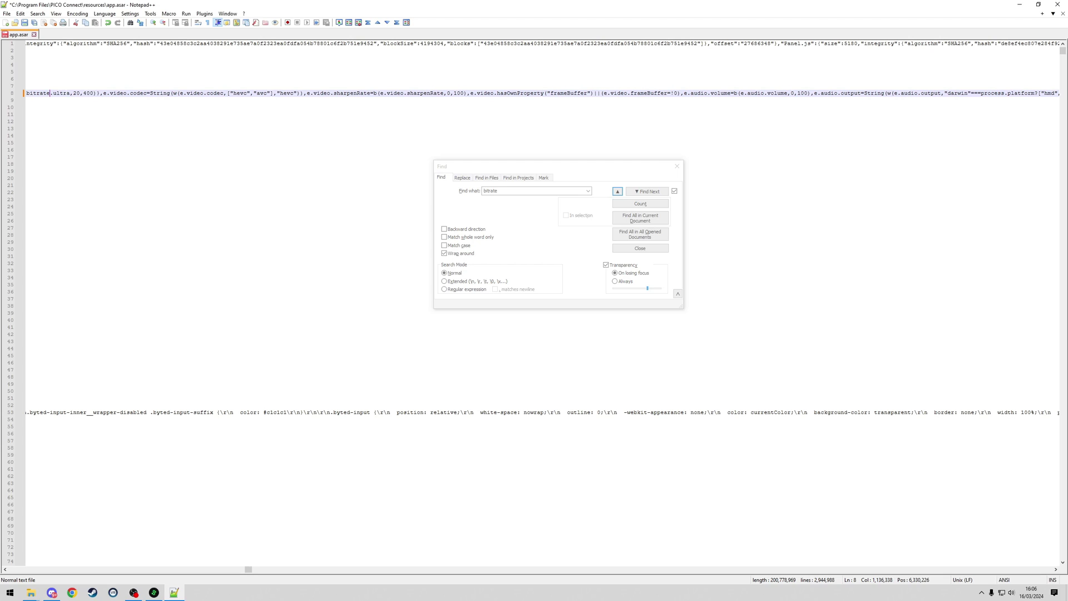
key(Left)
key(Left)
key(Left)
key(Left)
key(Left)
key(Left)
key(Left)
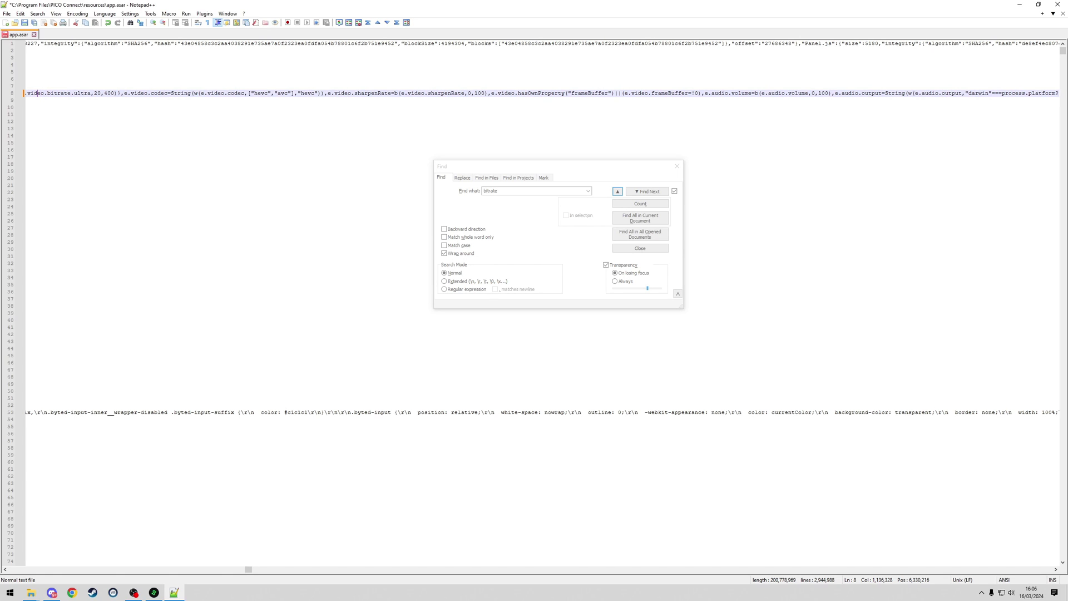
key(Left)
key(Left)
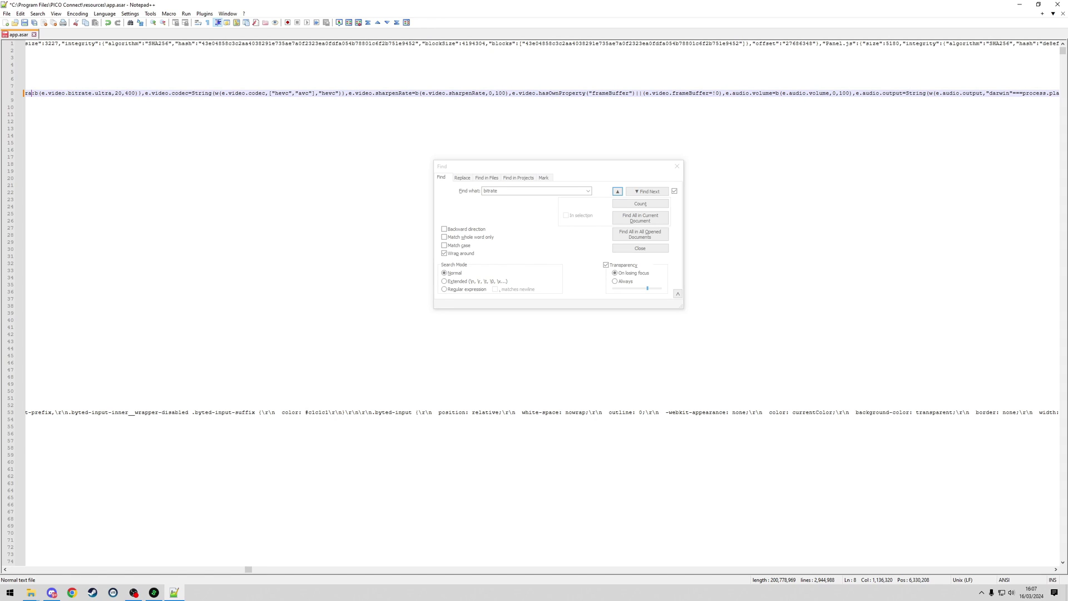
key(Left)
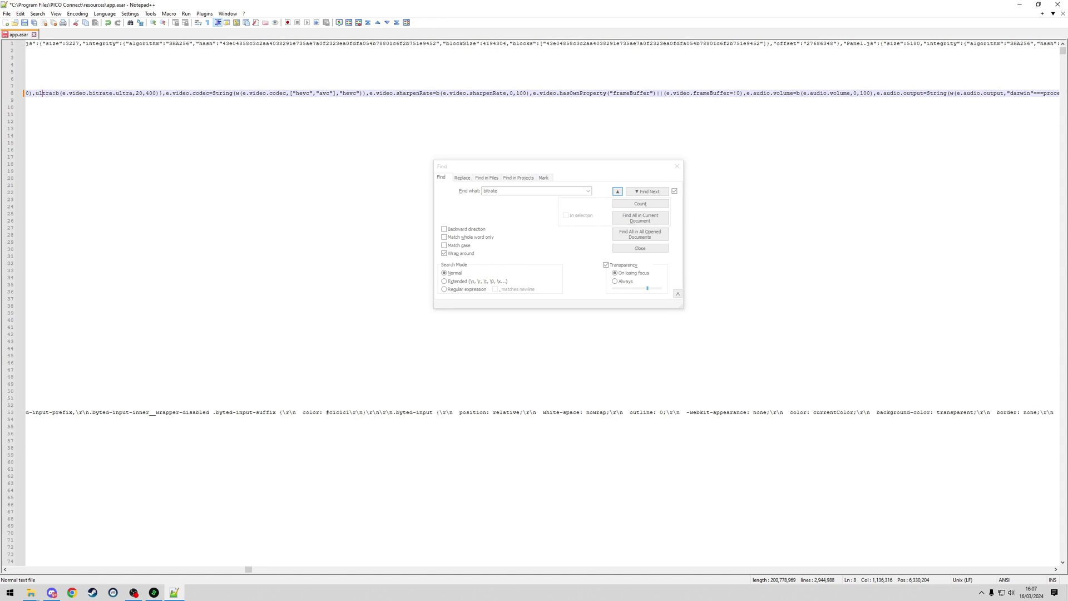
key(Left)
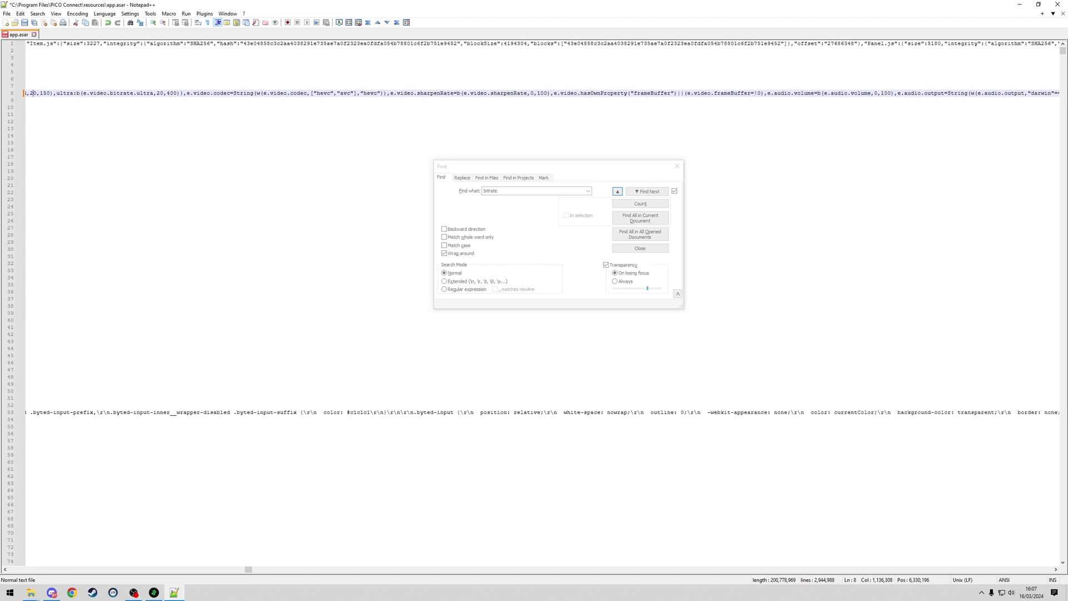
key(Left)
key(Left)
key(Left)
key(Left)
key(Left)
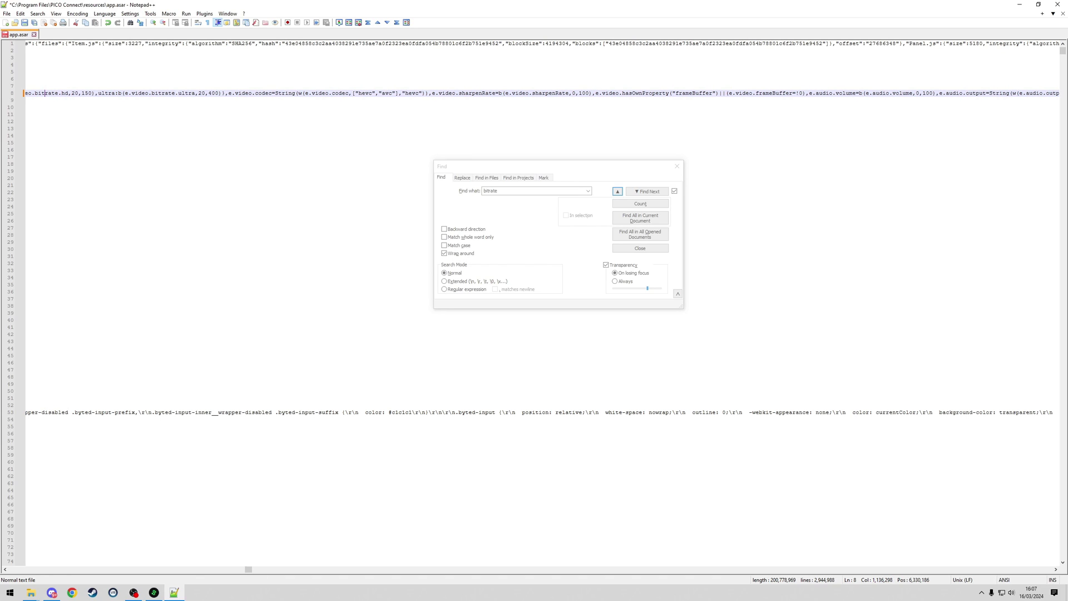
key(Left)
key(Left)
key(Left)
key(Left)
key(Left)
key(Left)
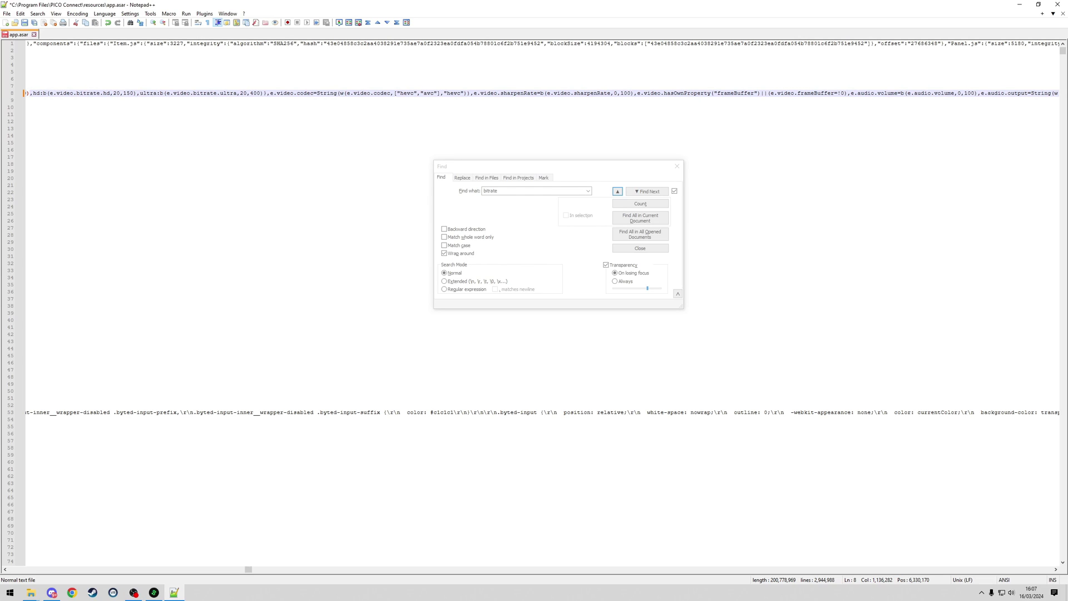
Continue back along the line to examine the minimum and maximum limits of bitrate.sd, and resume the backward bitrate search
click(69, 93)
key(Left)
key(Left)
key(Left)
key(Left)
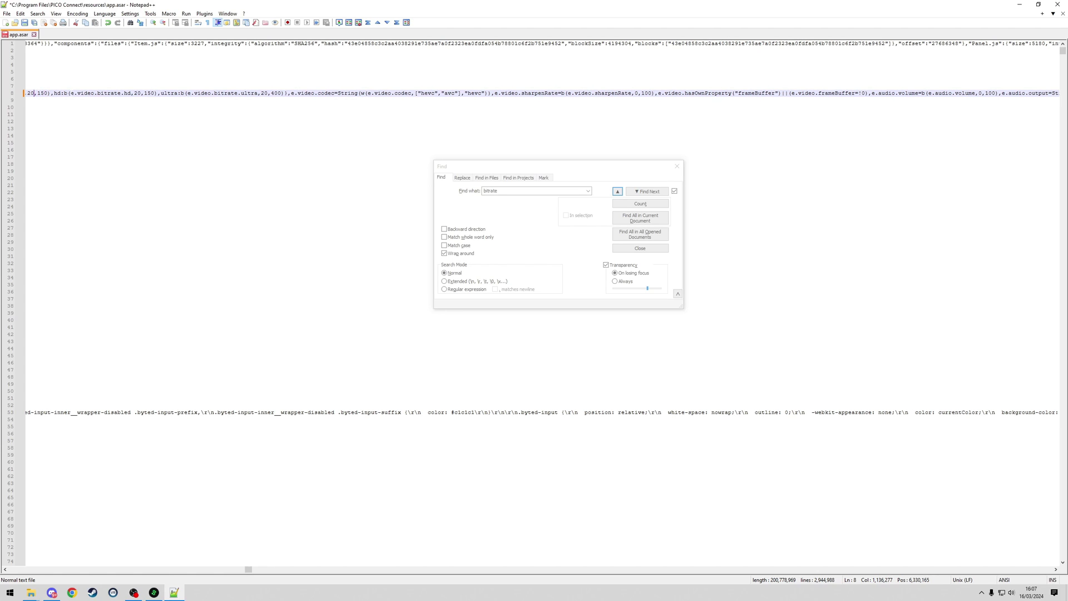
key(Left)
key(Left)
key(Left)
key(Left)
key(Left)
key(Left)
key(Left)
key(Left)
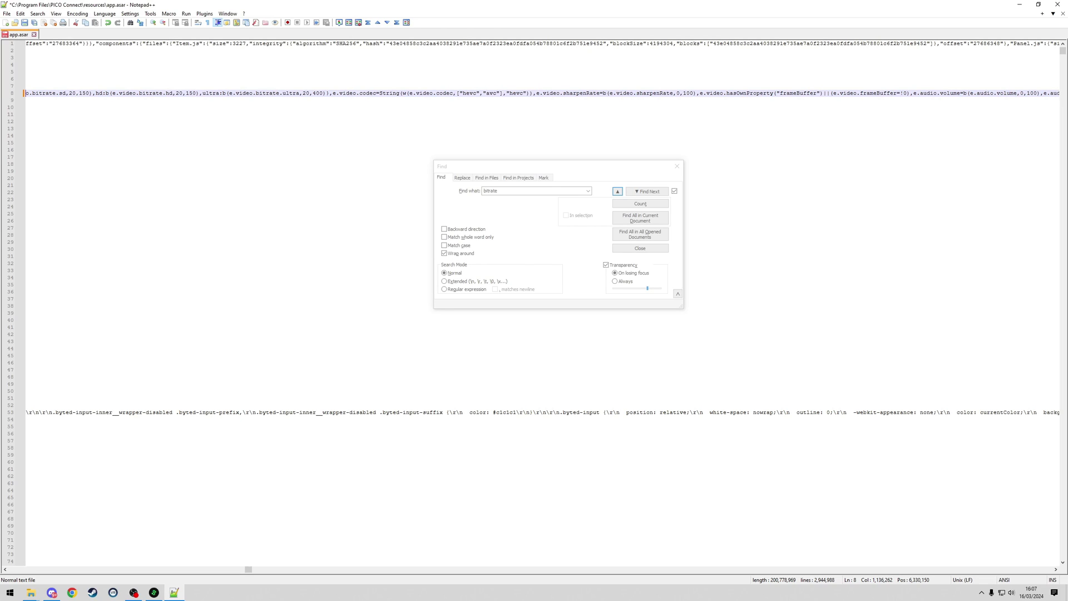
drag(76, 93, 65, 93)
click(82, 92)
click(619, 192)
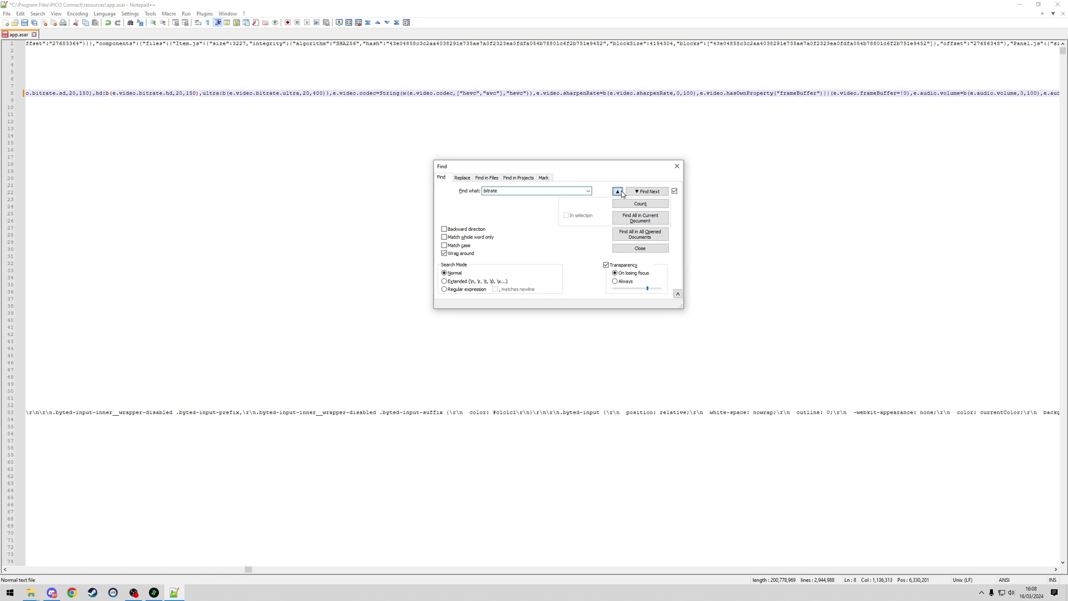
Search backwards through app.asar for bitrate until the default bitrate values for smooth, sd, hd and ultra are reached
click(621, 195)
click(622, 195)
click(621, 195)
click(622, 195)
click(622, 194)
click(621, 196)
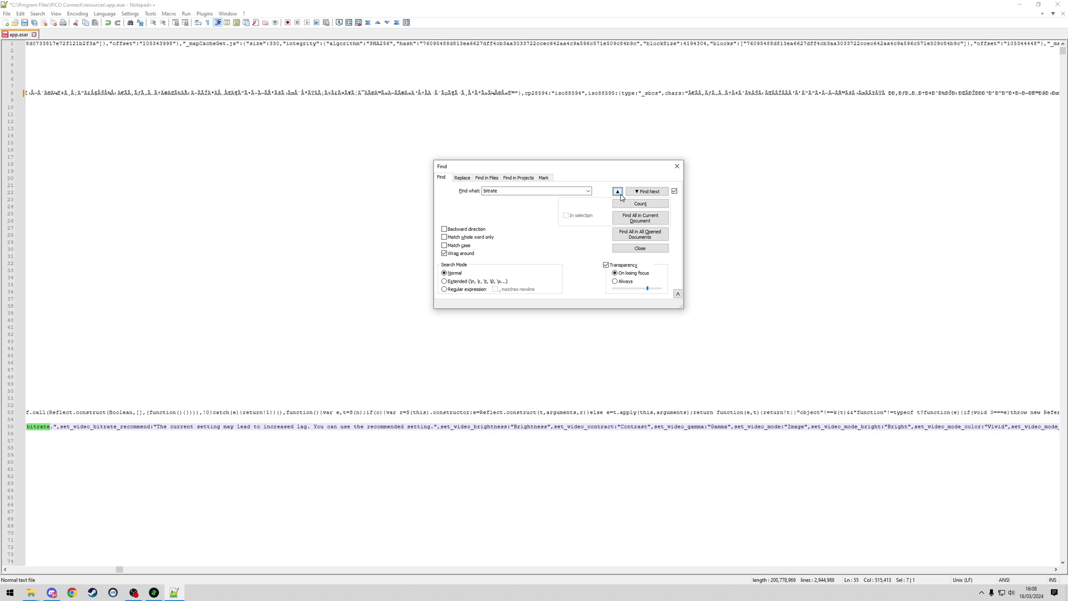
click(621, 195)
click(622, 195)
click(621, 194)
click(622, 195)
click(622, 196)
click(623, 195)
click(618, 192)
click(618, 192)
click(619, 191)
click(619, 192)
click(618, 192)
click(618, 191)
click(618, 191)
click(619, 192)
click(618, 191)
click(618, 191)
click(619, 191)
click(618, 192)
click(621, 193)
click(621, 193)
click(621, 193)
click(621, 193)
click(621, 193)
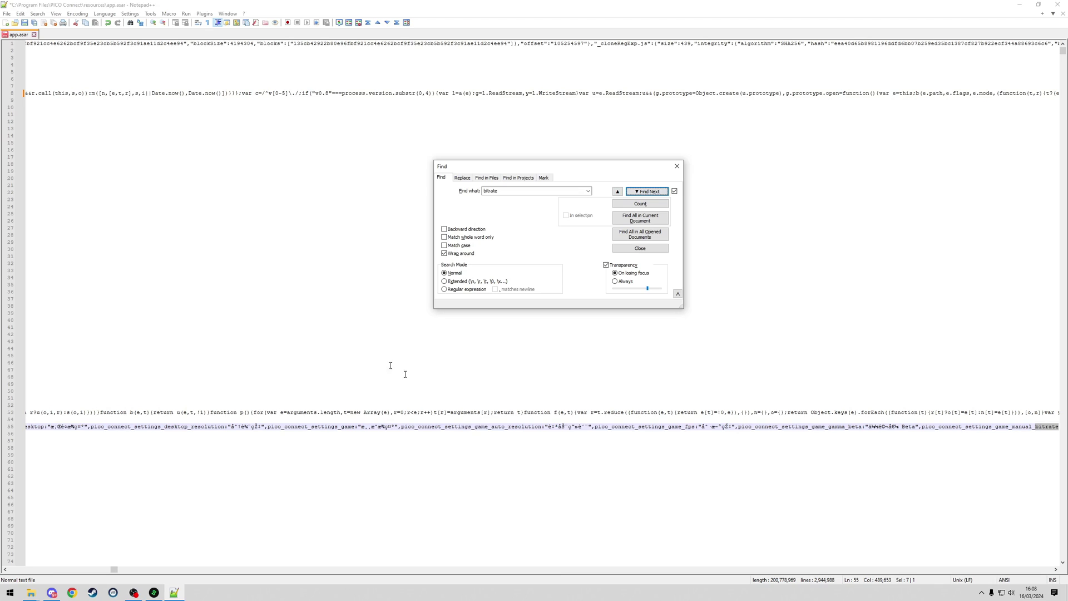
click(618, 192)
click(618, 192)
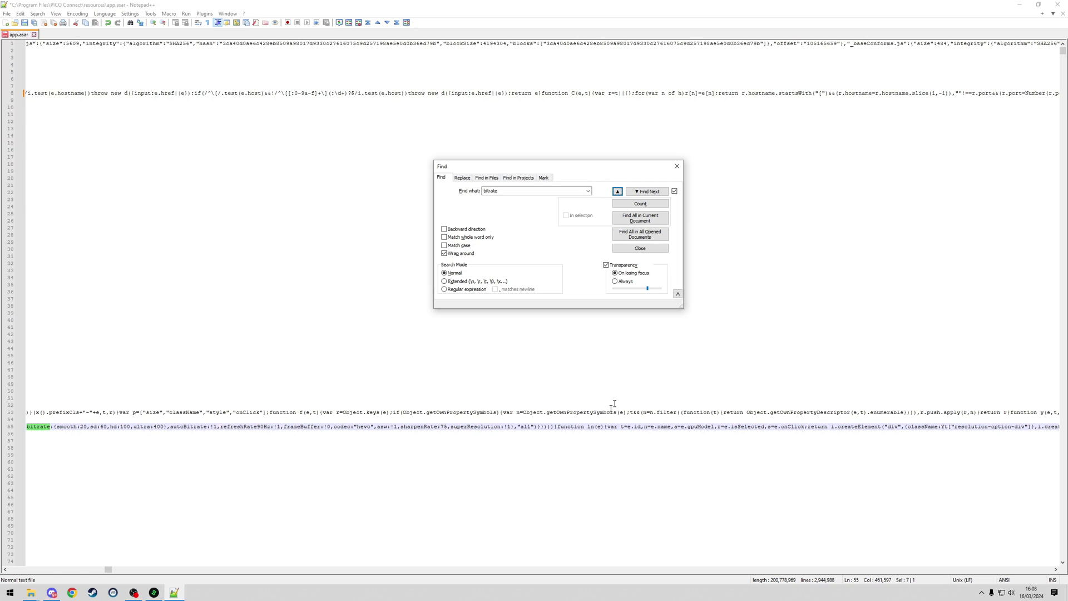
Close the search, save the edited app.asar and exit Notepad++
click(677, 166)
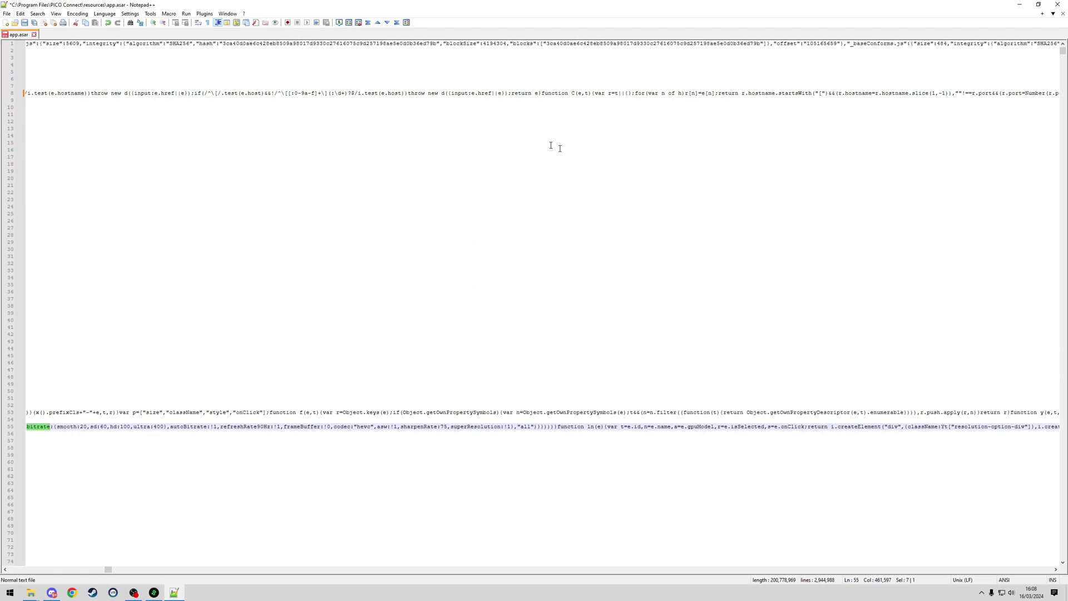
click(7, 13)
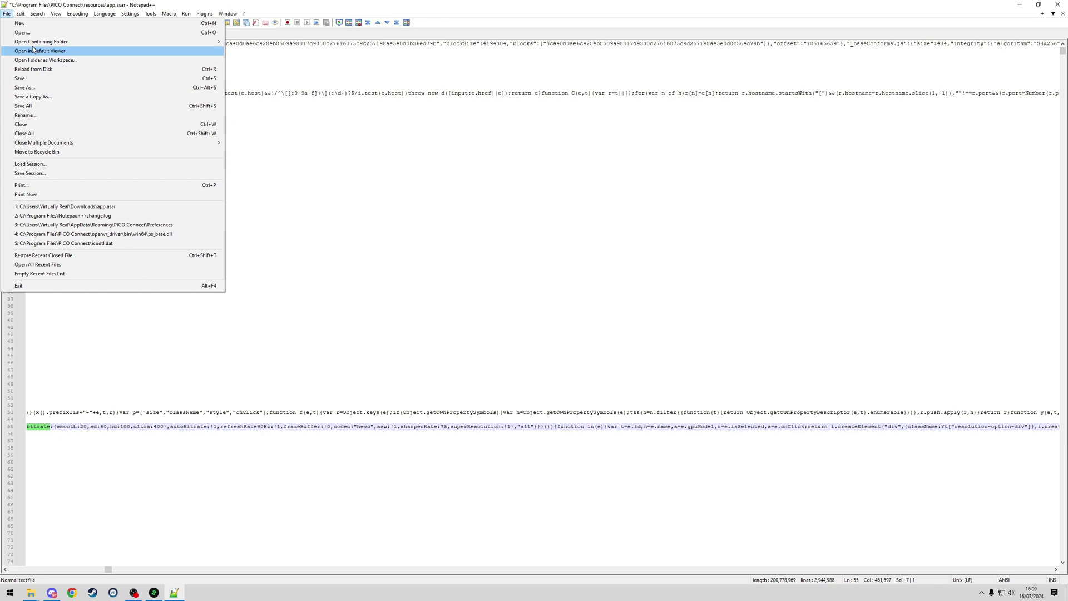
click(11, 81)
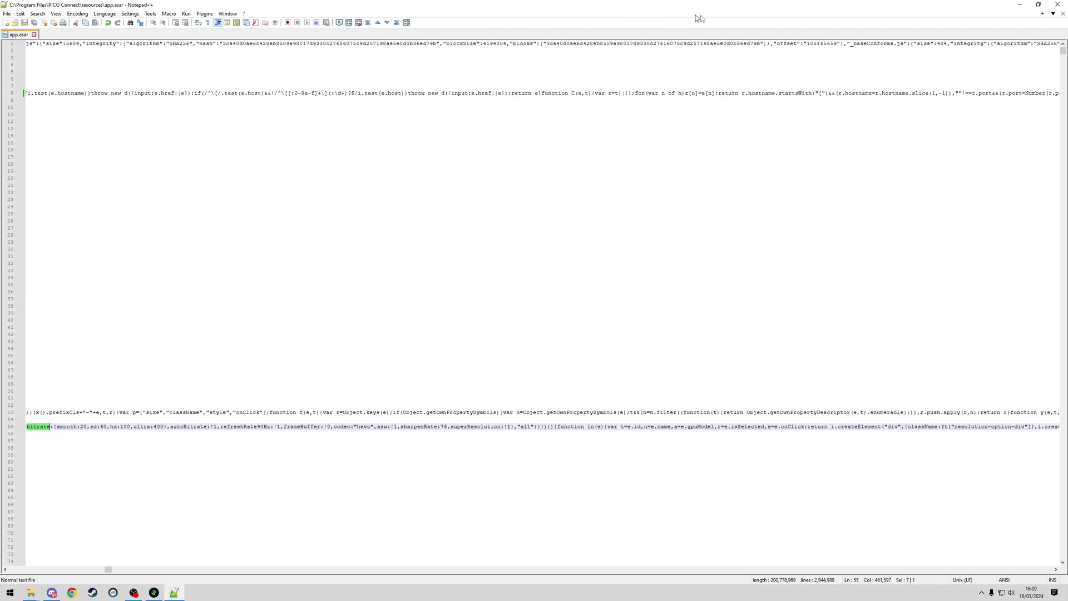
click(1060, 7)
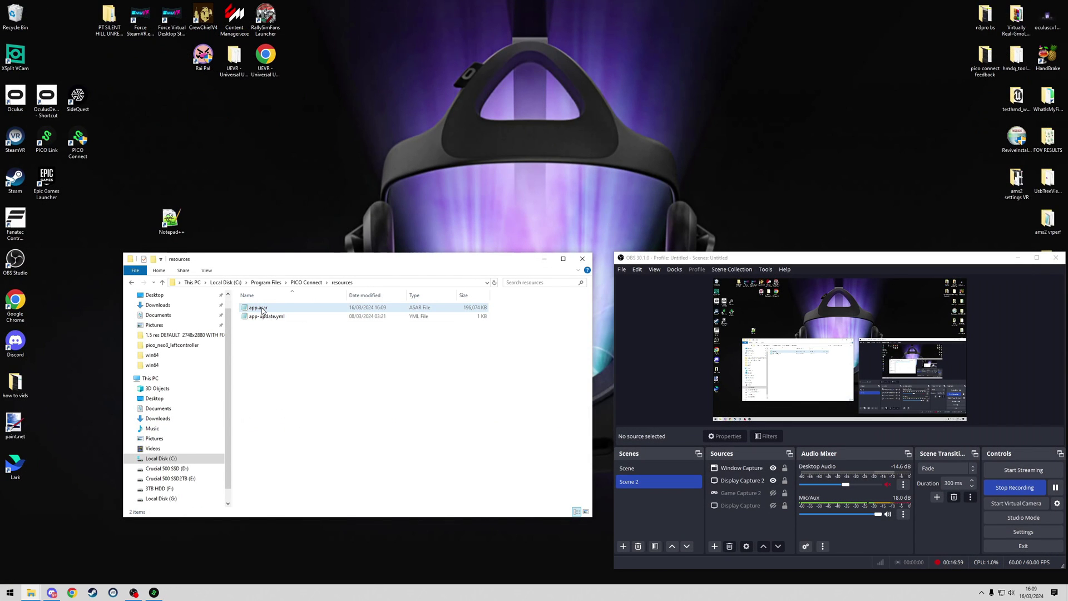
click(330, 310)
drag(375, 259, 398, 133)
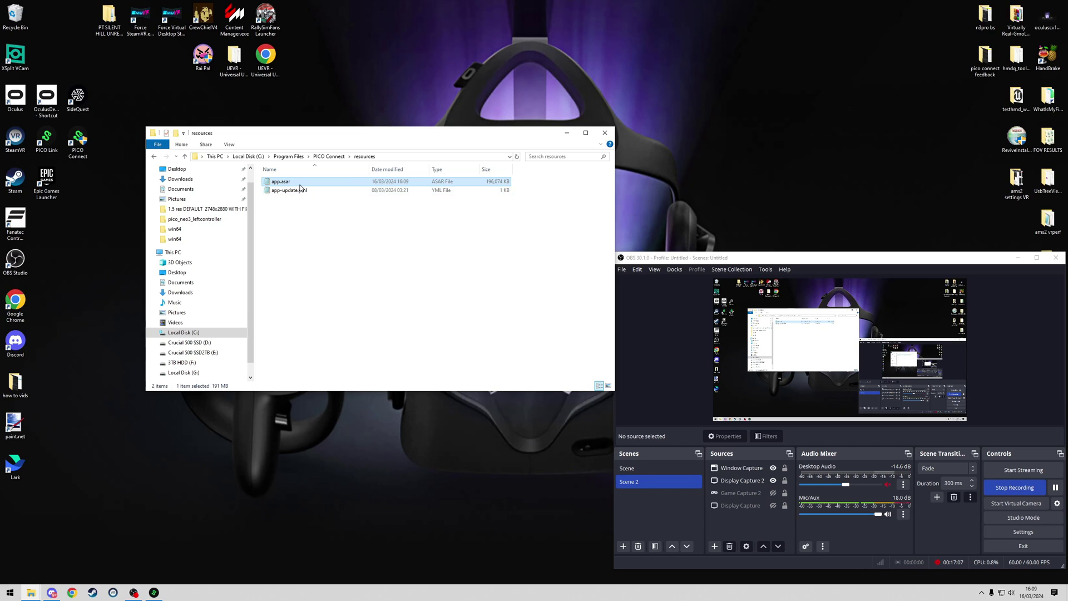
drag(439, 138, 405, 139)
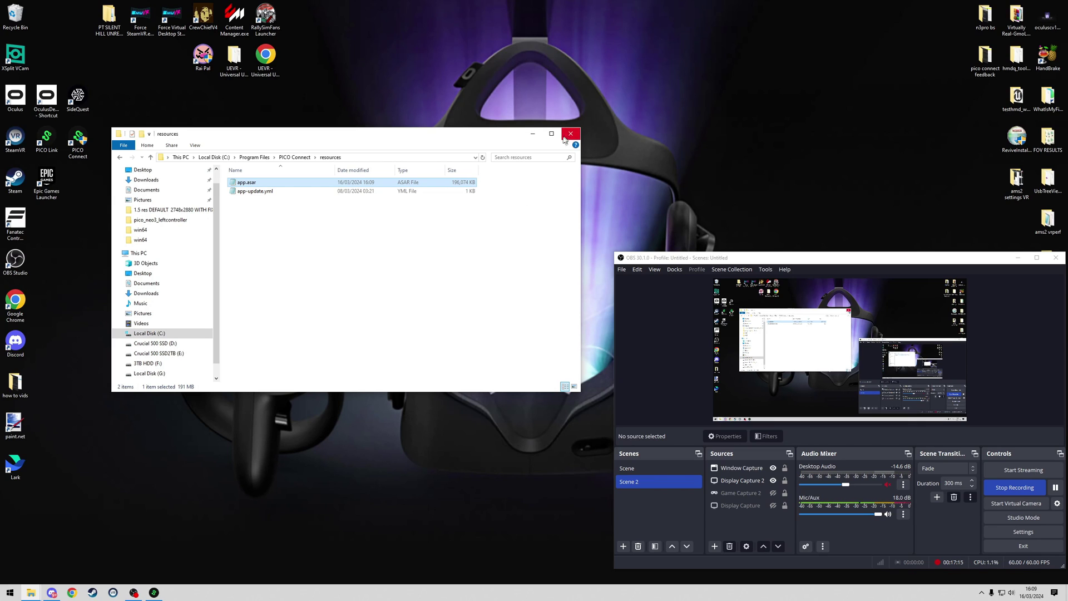
drag(408, 143, 427, 194)
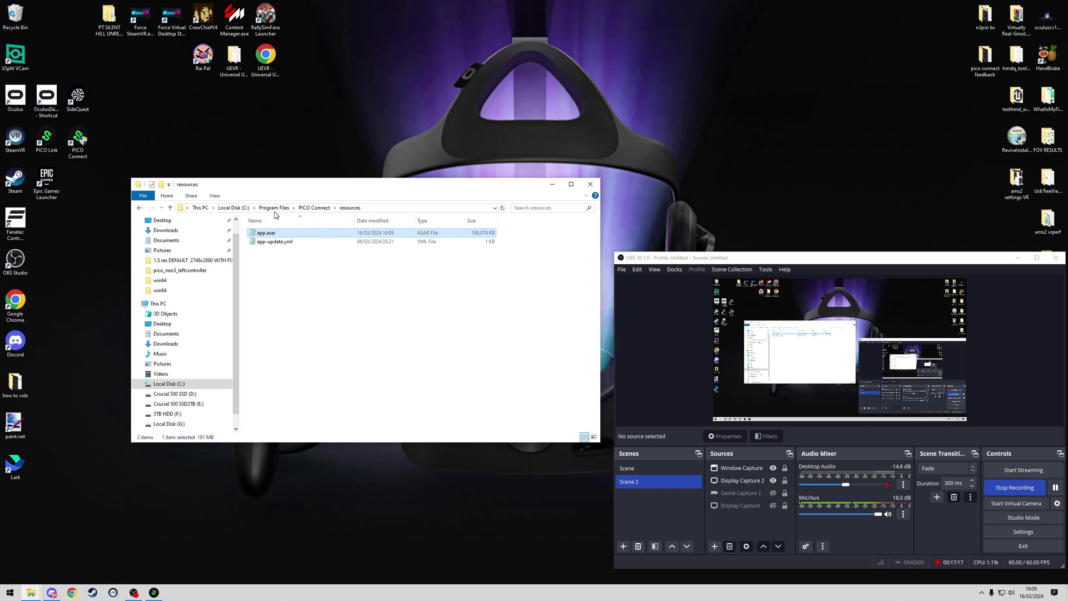
Browse from drive C: through Program Files into the PICO Connect folder to view its contents
click(234, 208)
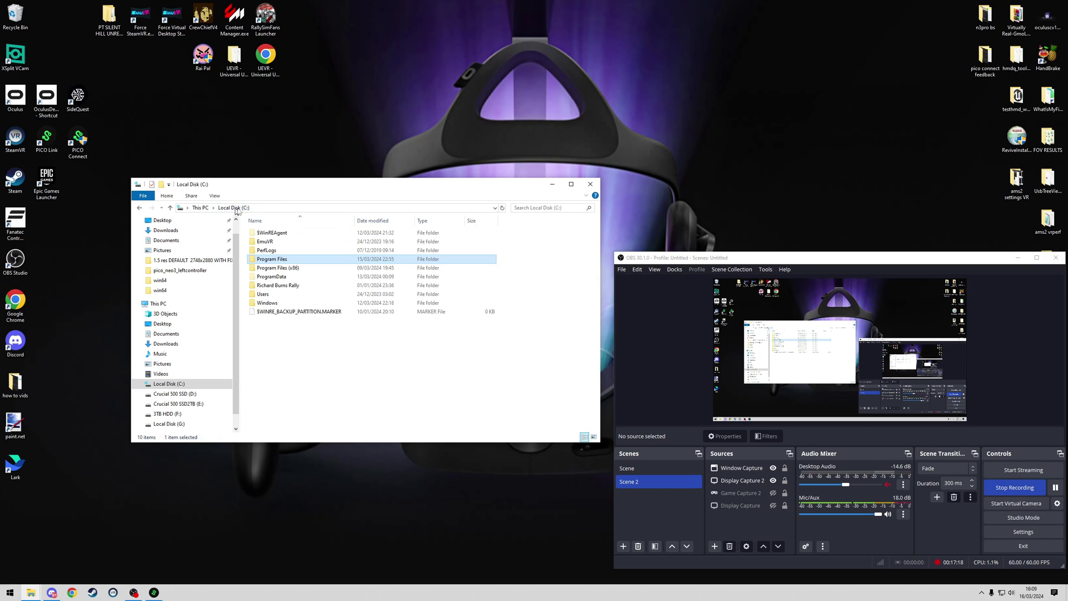
double_click(271, 259)
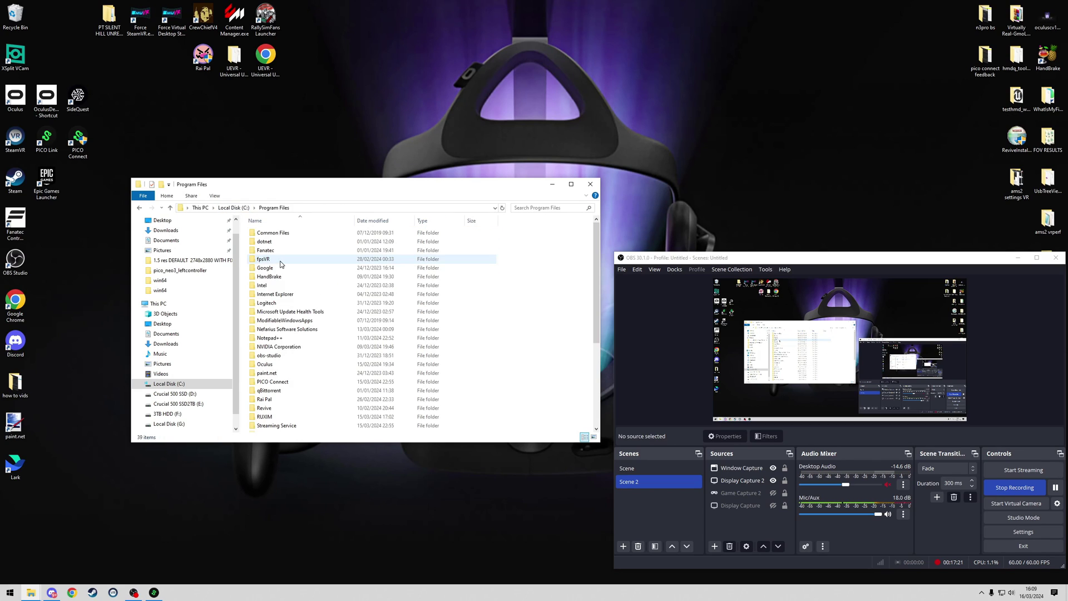
scroll(267, 306, down, 5)
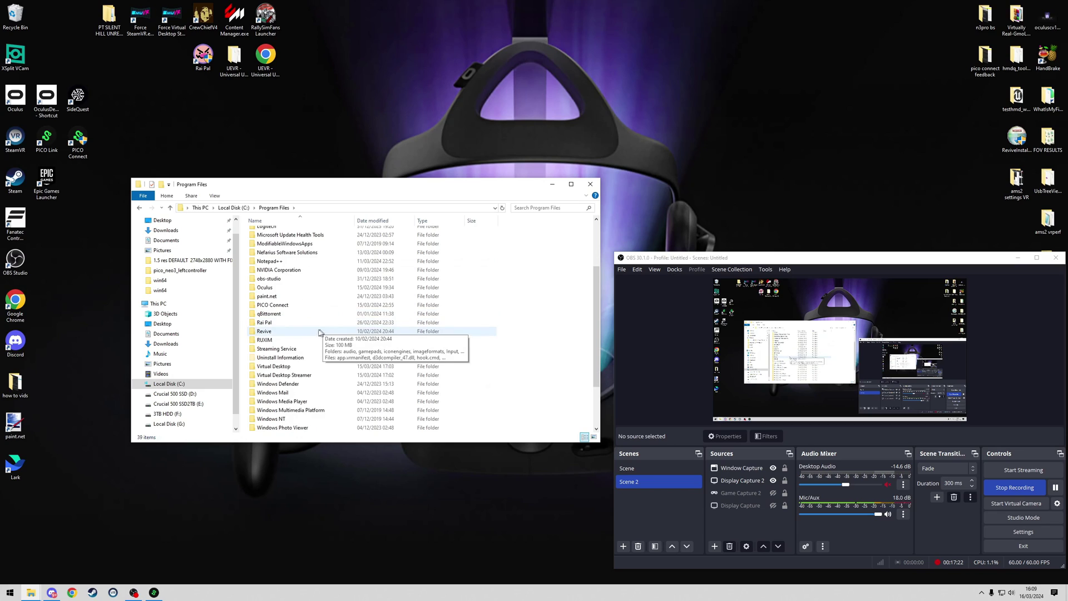
double_click(270, 306)
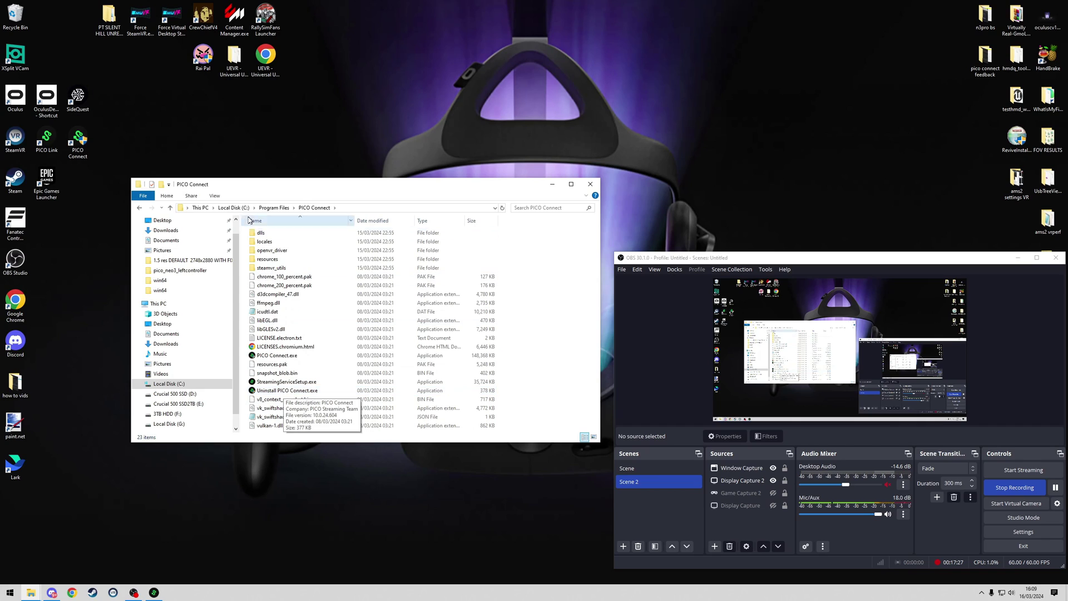
Return to Program Files, examine the files in the Streaming Service folder, and go back out of it
key(alt+Left)
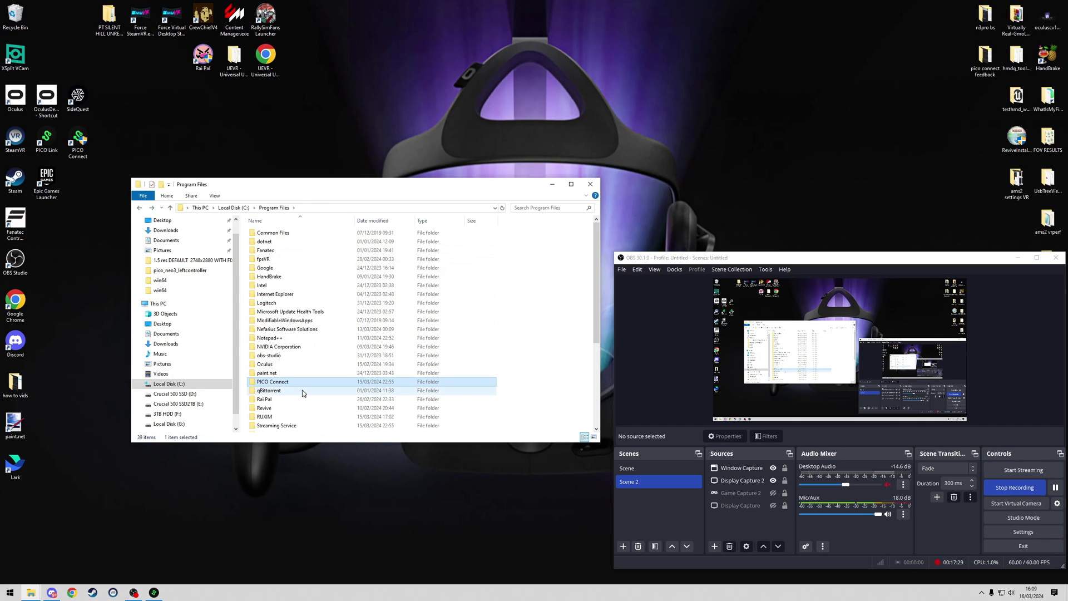
scroll(290, 401, down, 1)
click(280, 403)
double_click(280, 403)
scroll(286, 395, down, 1)
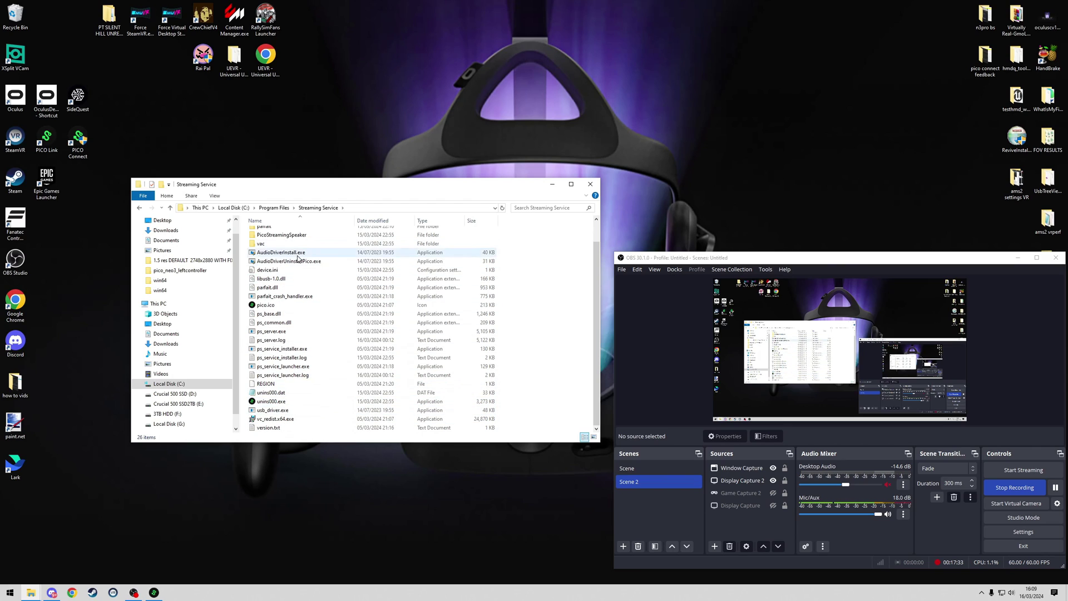
click(140, 208)
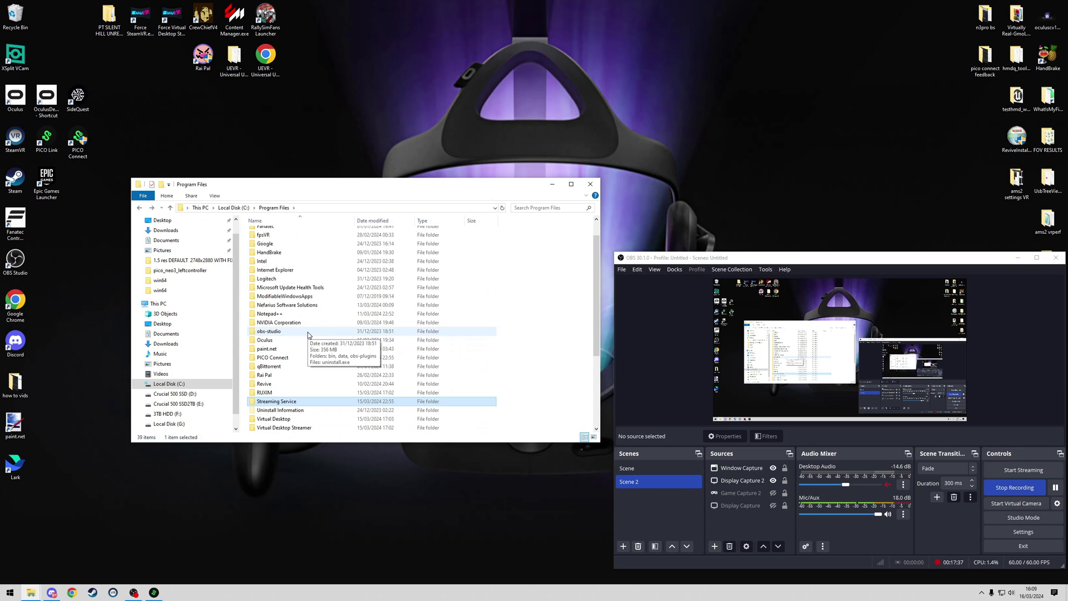
Go back to drive C: and open the current user's profile folder inside Users
click(233, 208)
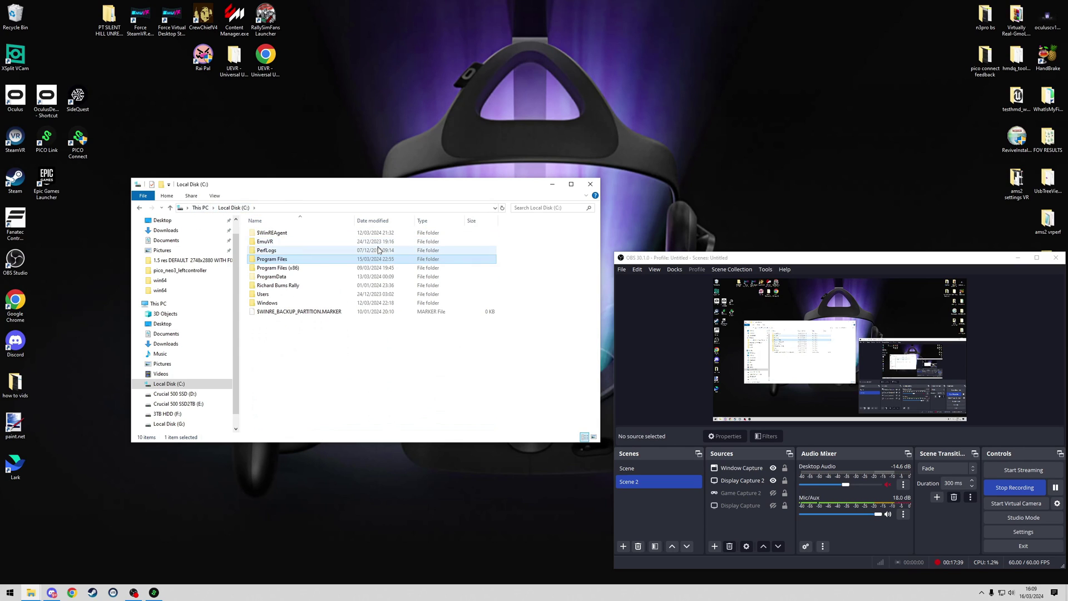
drag(431, 192, 444, 142)
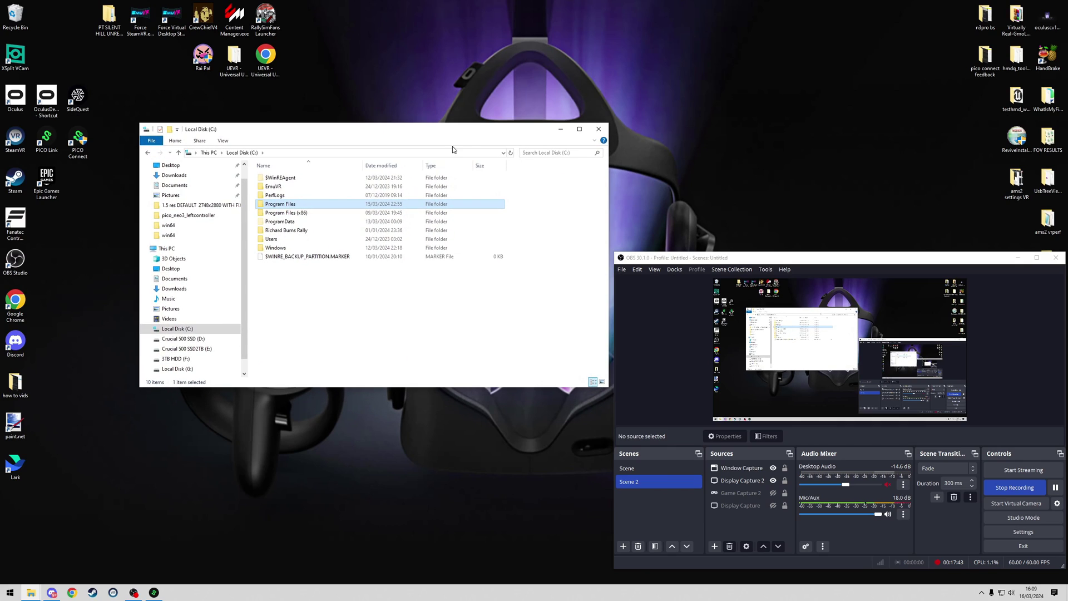
double_click(280, 243)
click(287, 197)
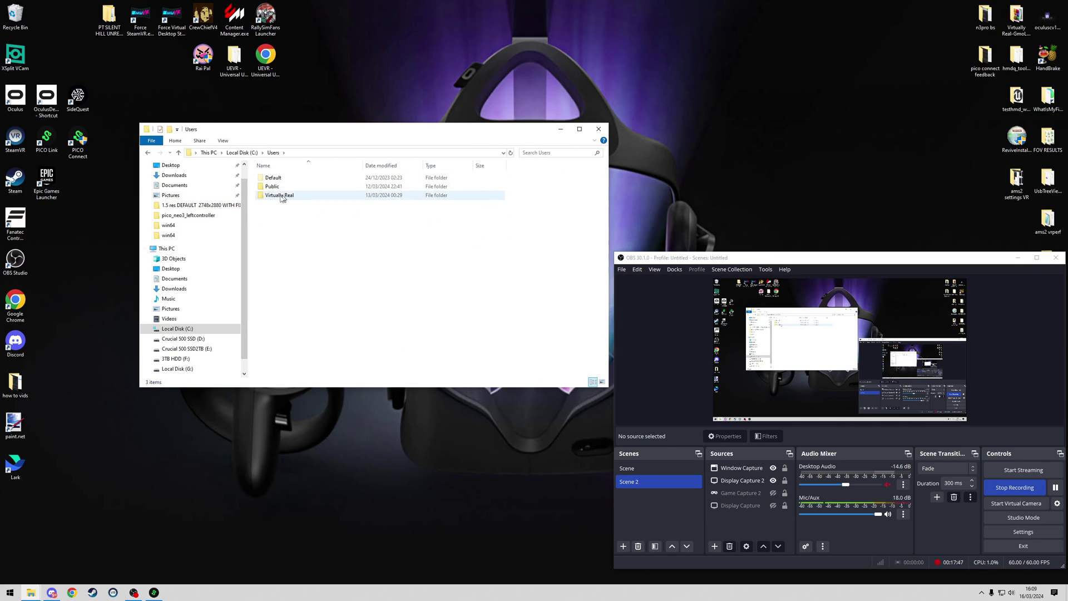
double_click(286, 198)
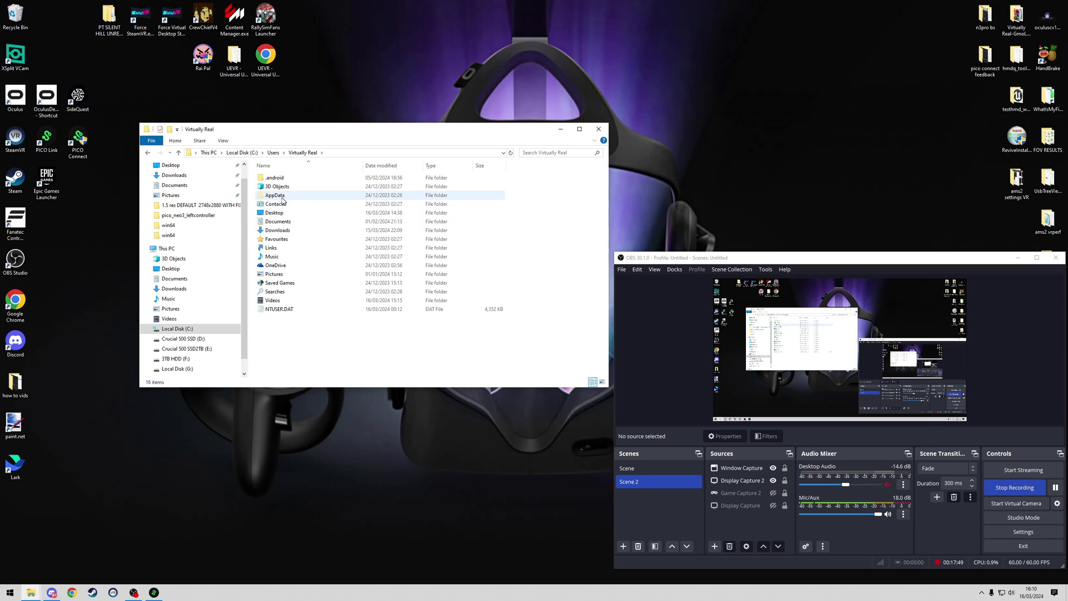
Check that hidden items are set to show, and open the PICO Connect folder under AppData\Roaming
click(222, 141)
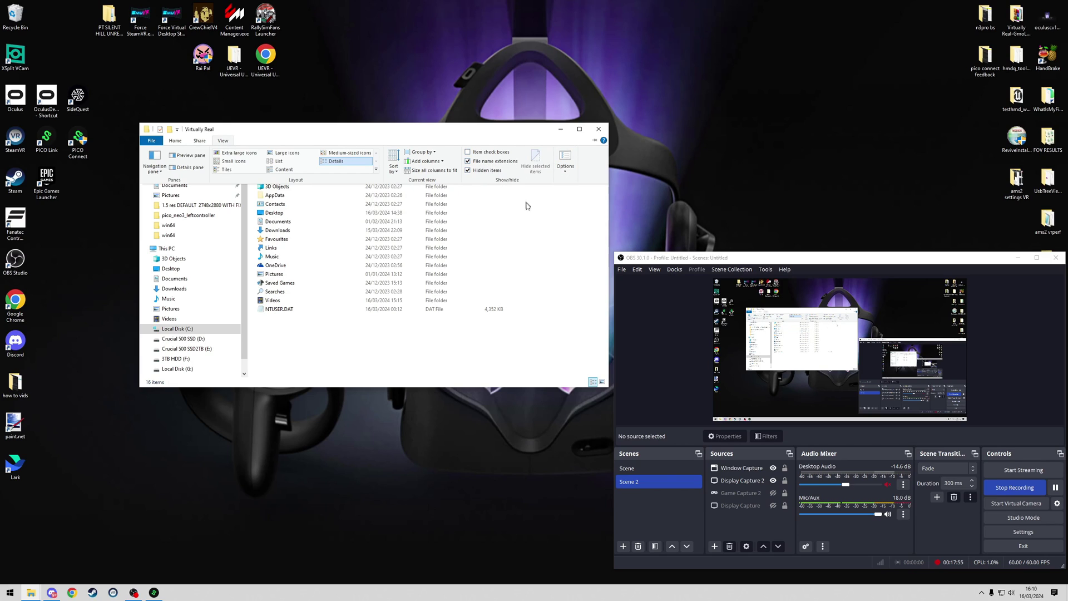
click(556, 319)
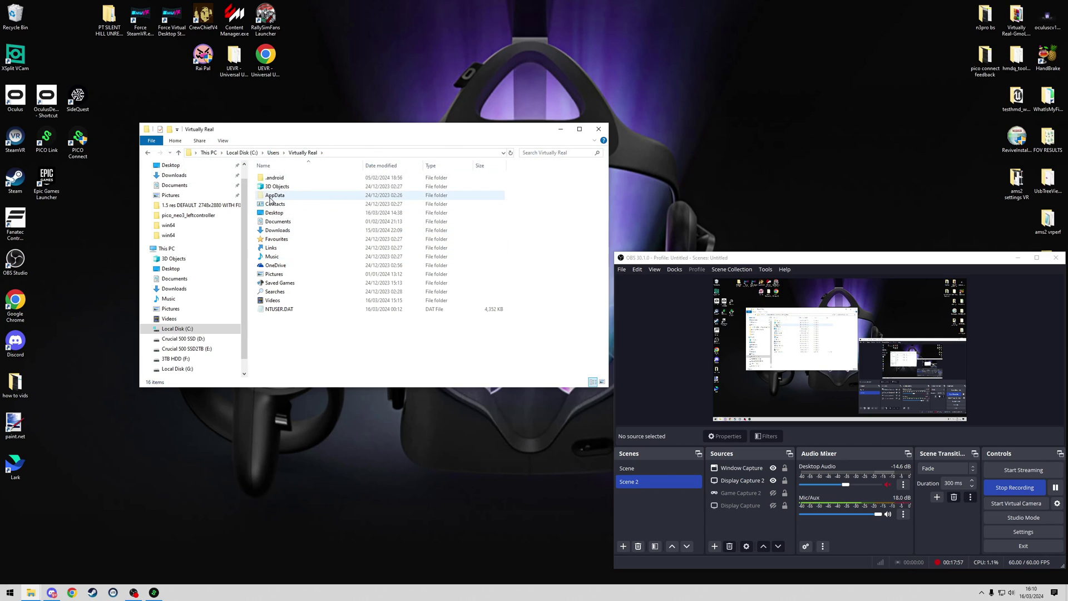
double_click(279, 197)
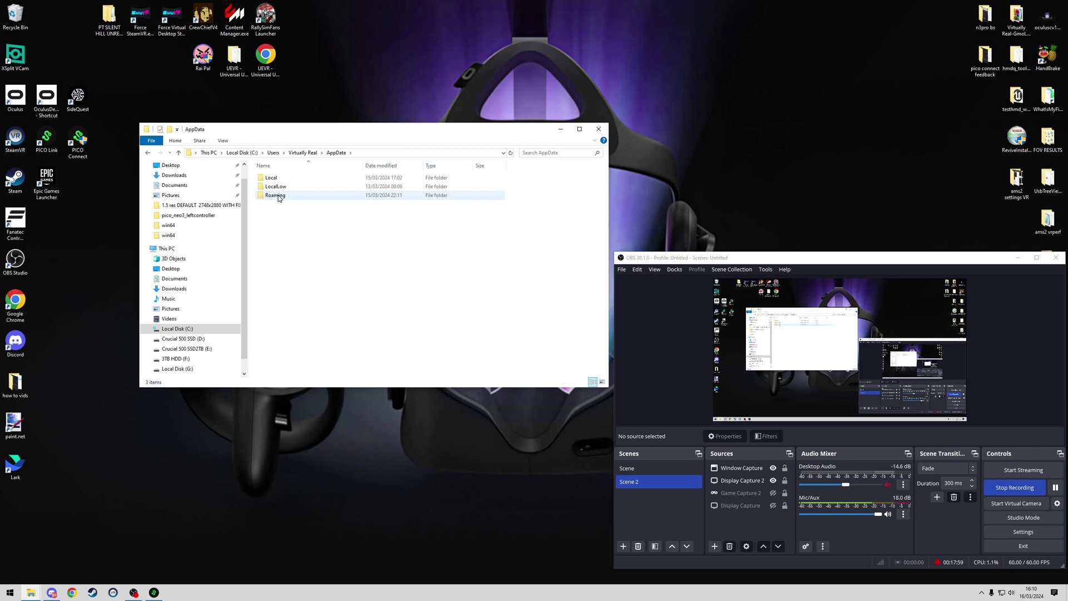
double_click(275, 195)
scroll(293, 303, down, 1)
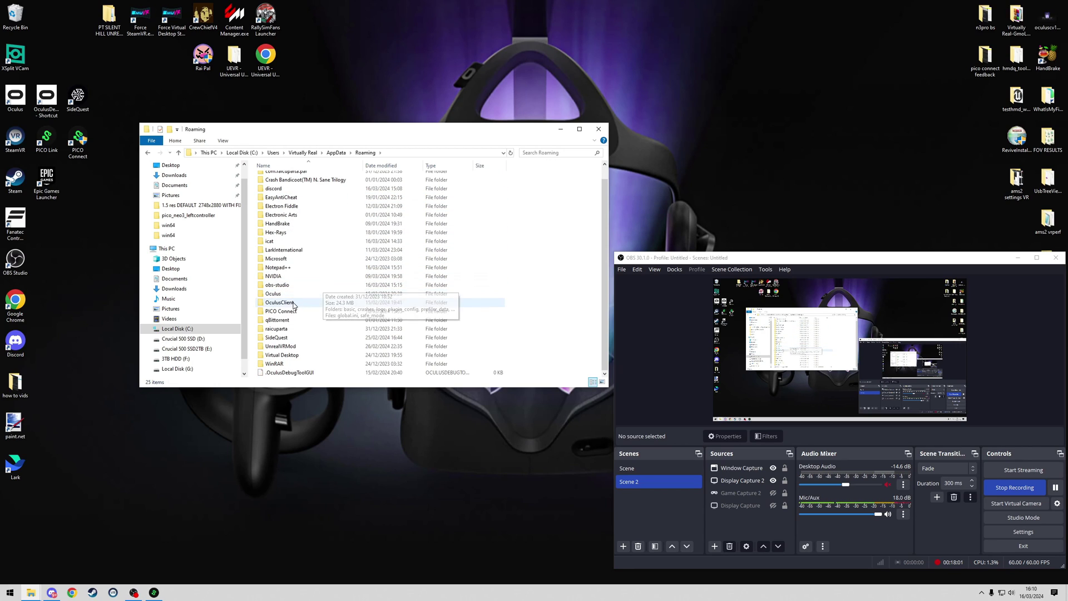
double_click(294, 316)
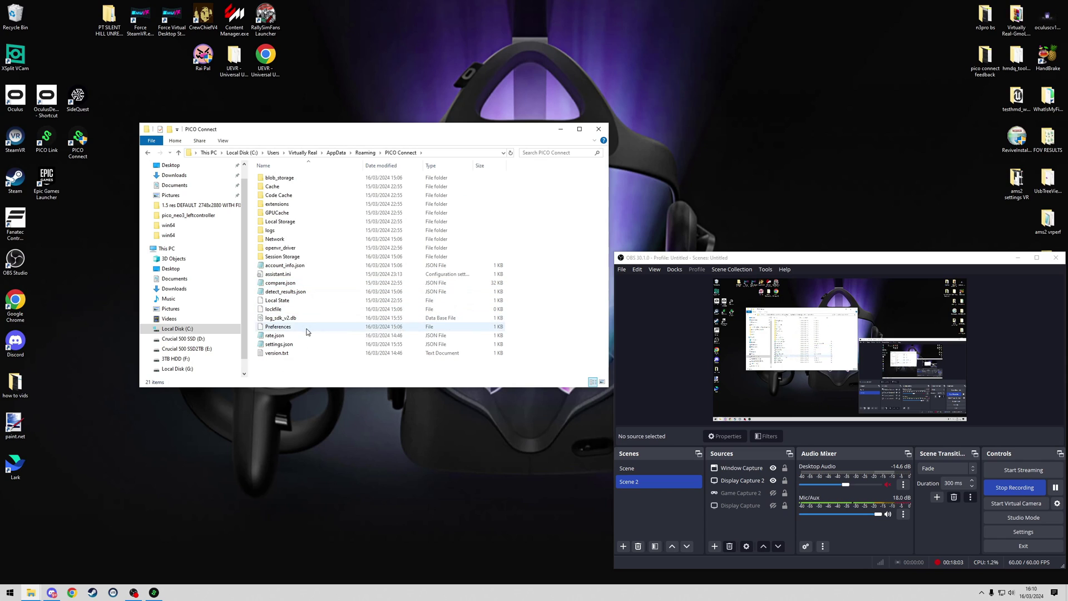
Examine the contents of settings.json in Notepad, and look at the file's security permissions in its properties
double_click(288, 346)
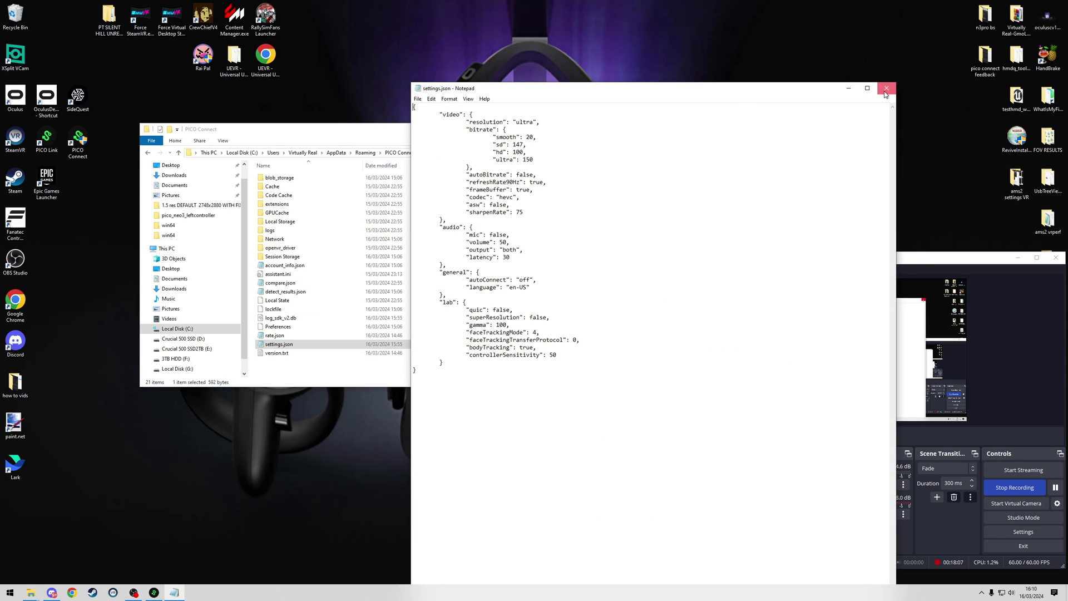
key(alt+F4)
right_click(285, 346)
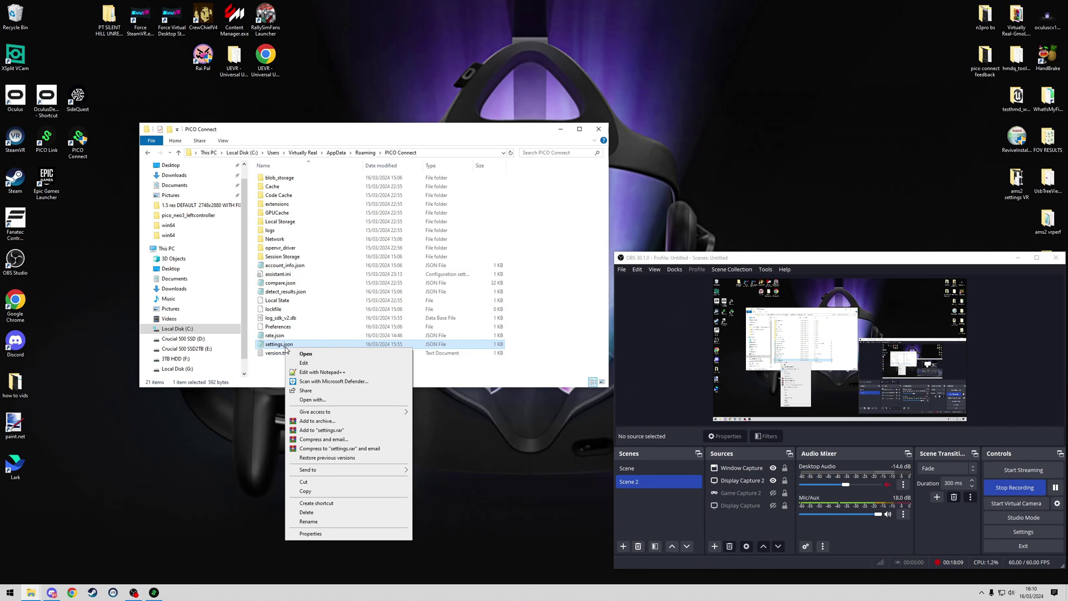
click(313, 537)
click(322, 368)
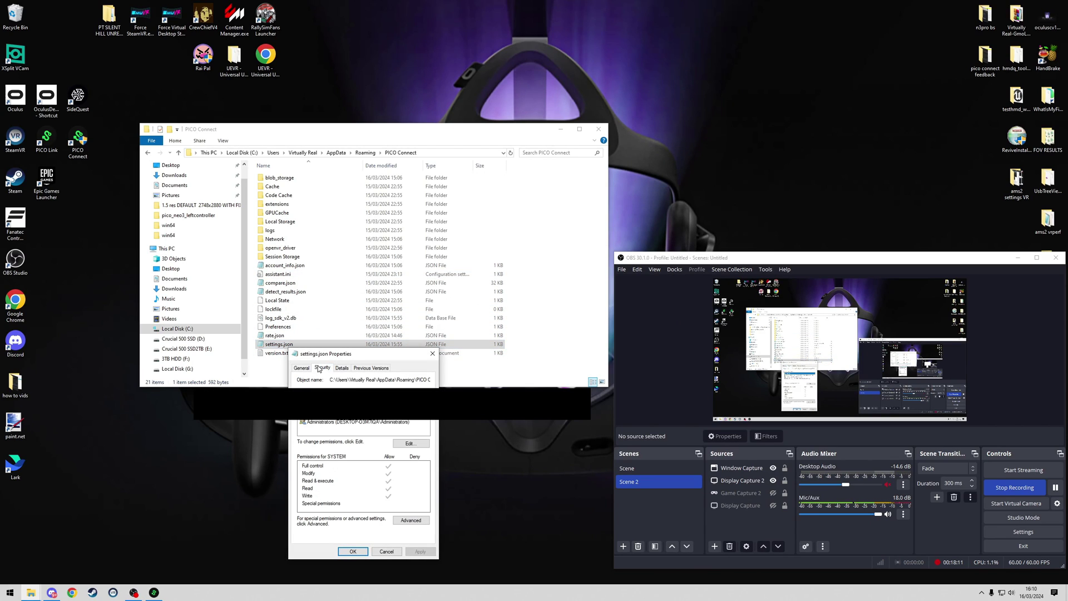
click(432, 354)
Reopen settings.json in Notepad, and switch to PICO Connect to compare its Game resolution, bitrate and refresh rate settings
double_click(290, 345)
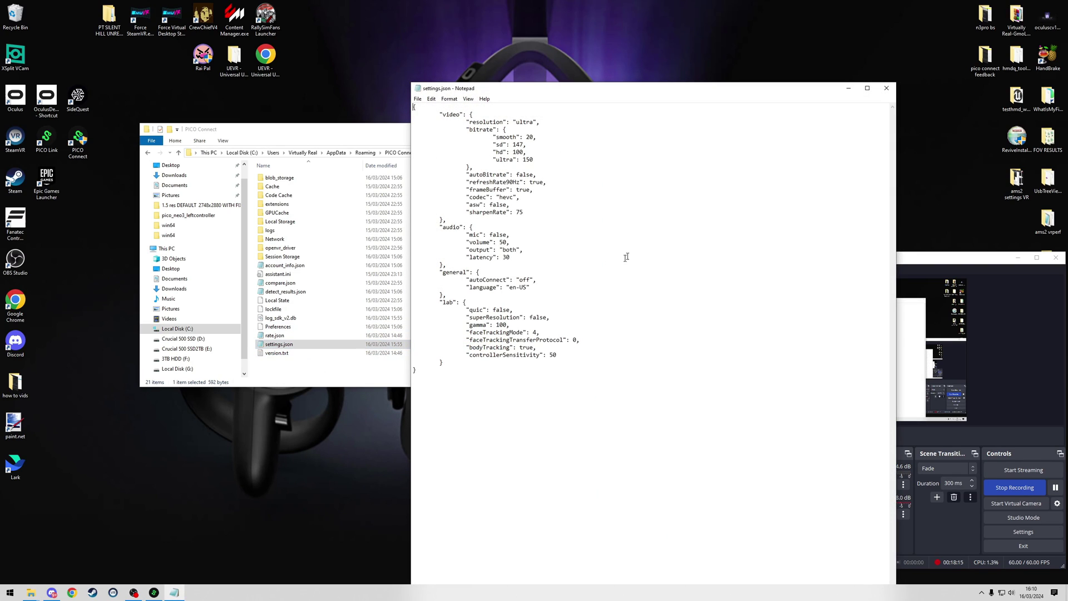
drag(622, 99, 726, 28)
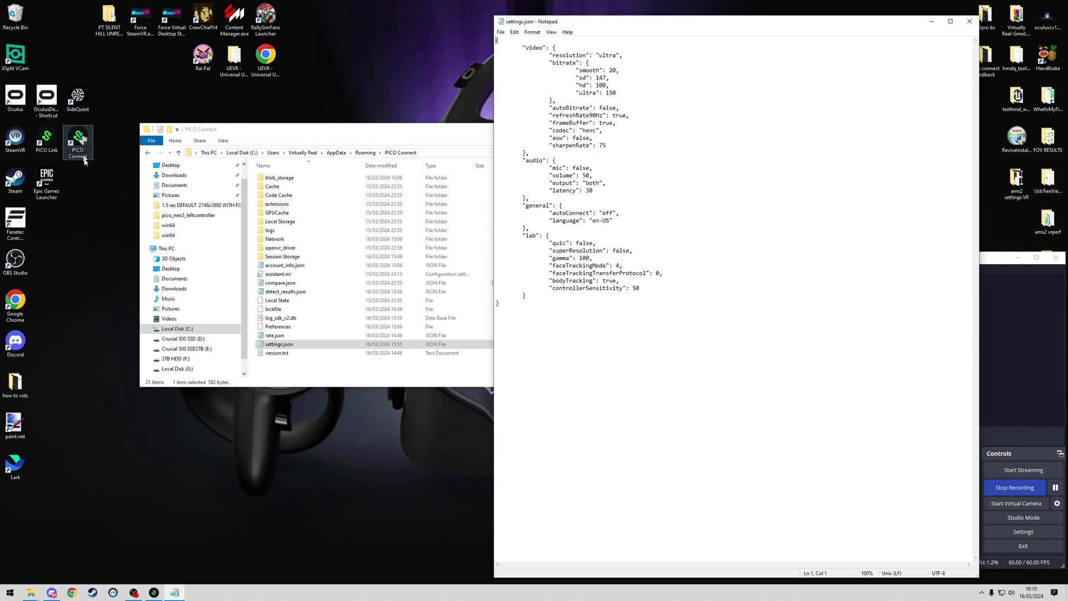
click(154, 594)
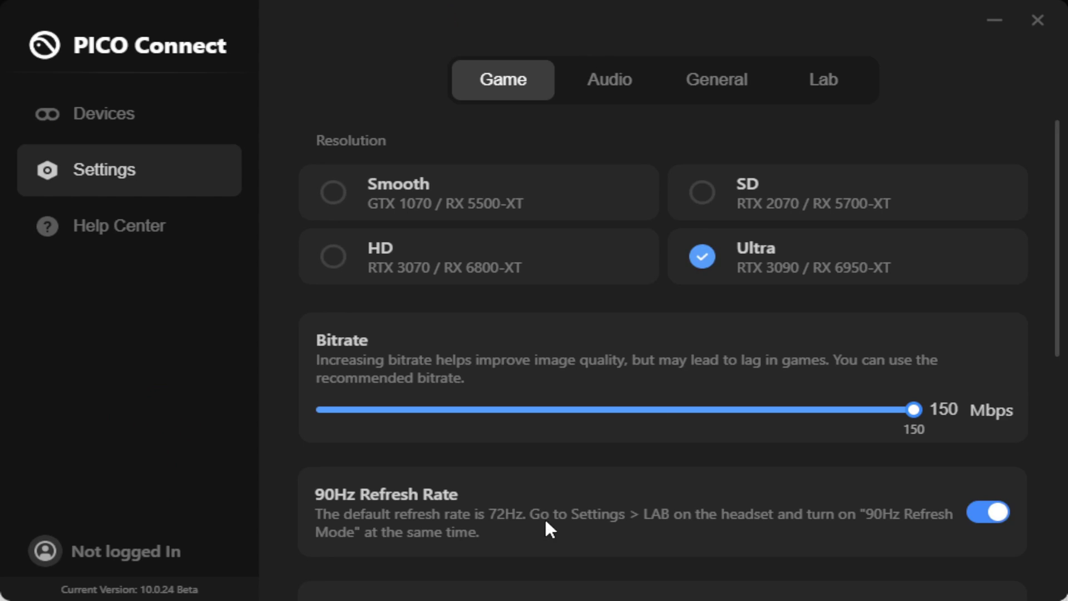
scroll(949, 346, down, 2)
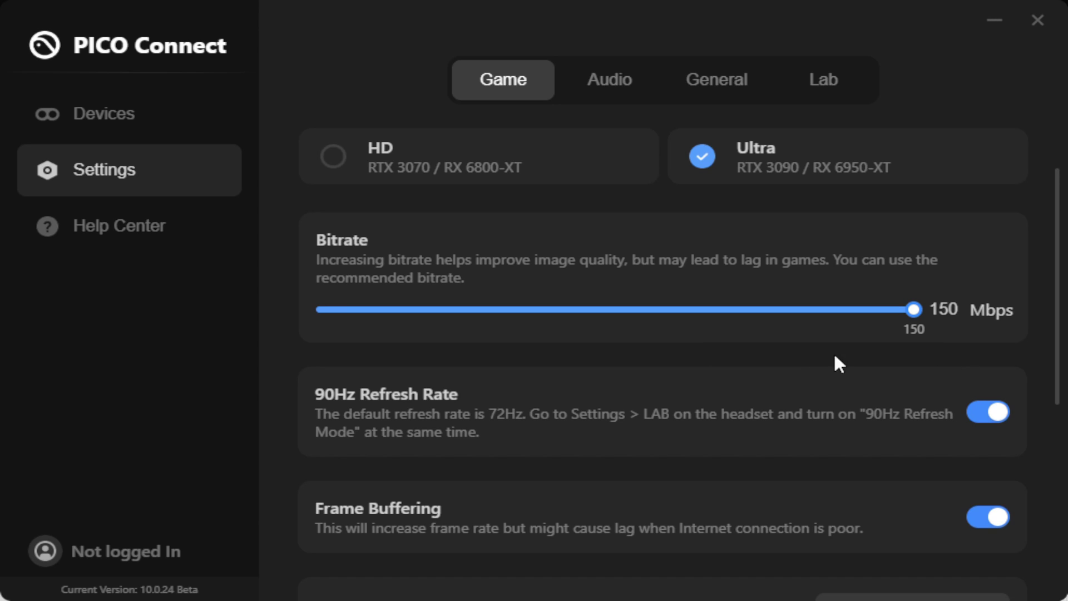
drag(1057, 291, 1057, 250)
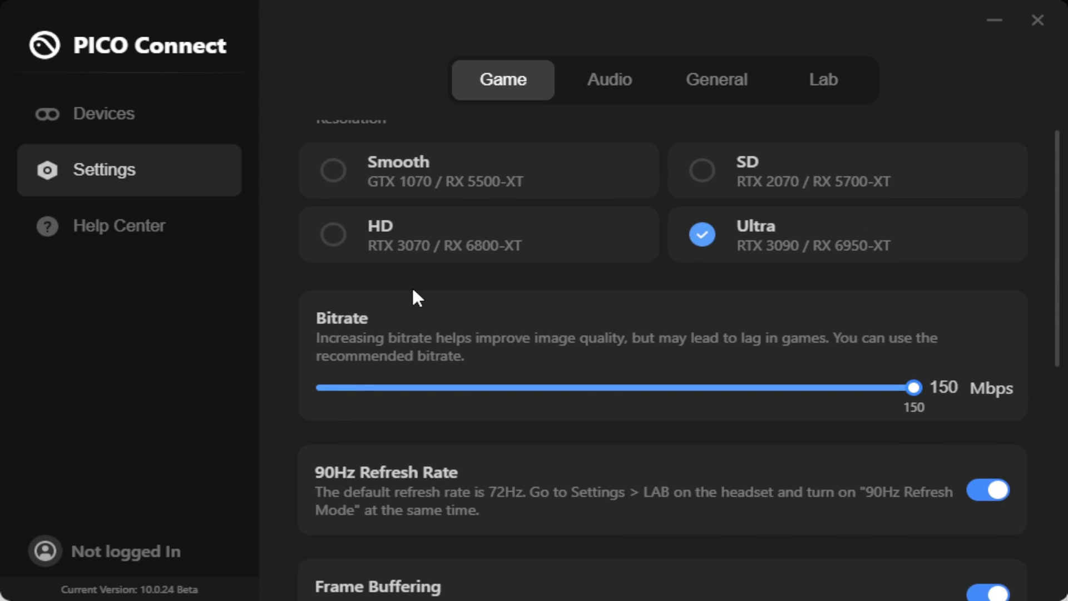
drag(1057, 291, 1041, 271)
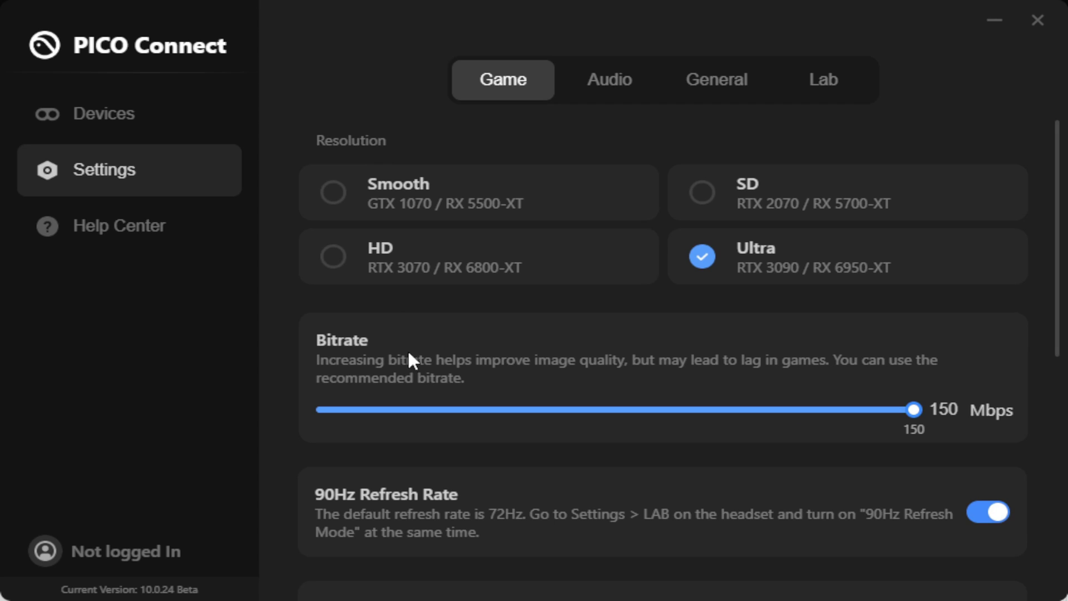
Try the AVC (H.264) codec in the Game settings, and switch it back to HEVC (H.265)
mouse_move(914, 410)
mouse_down()
mouse_move(905, 410)
mouse_move(914, 410)
mouse_up()
scroll(781, 412, down, 1)
scroll(779, 423, down, 5)
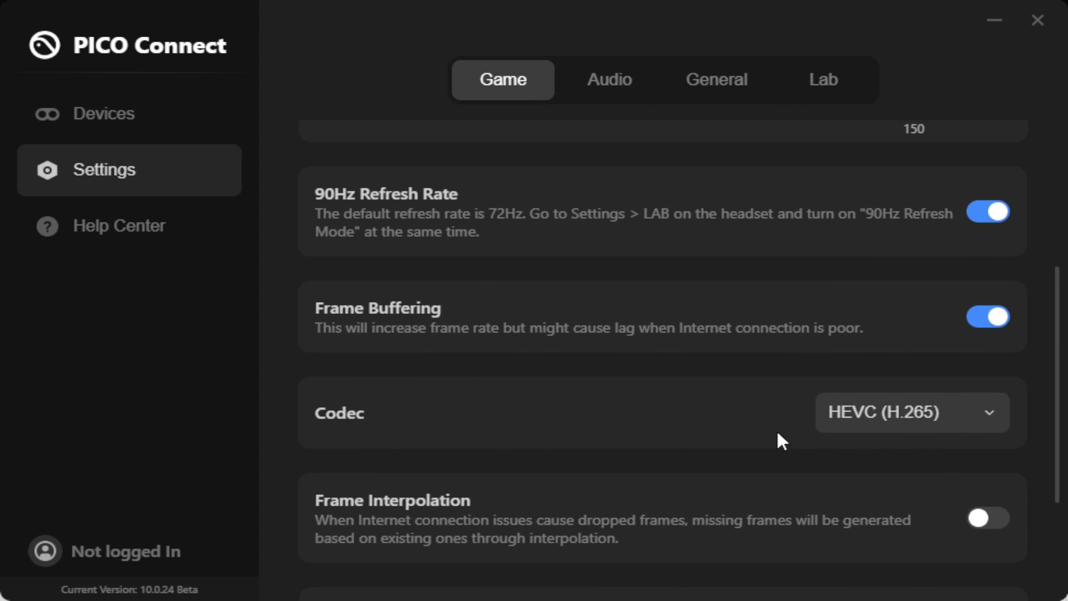
click(942, 426)
click(896, 467)
click(913, 429)
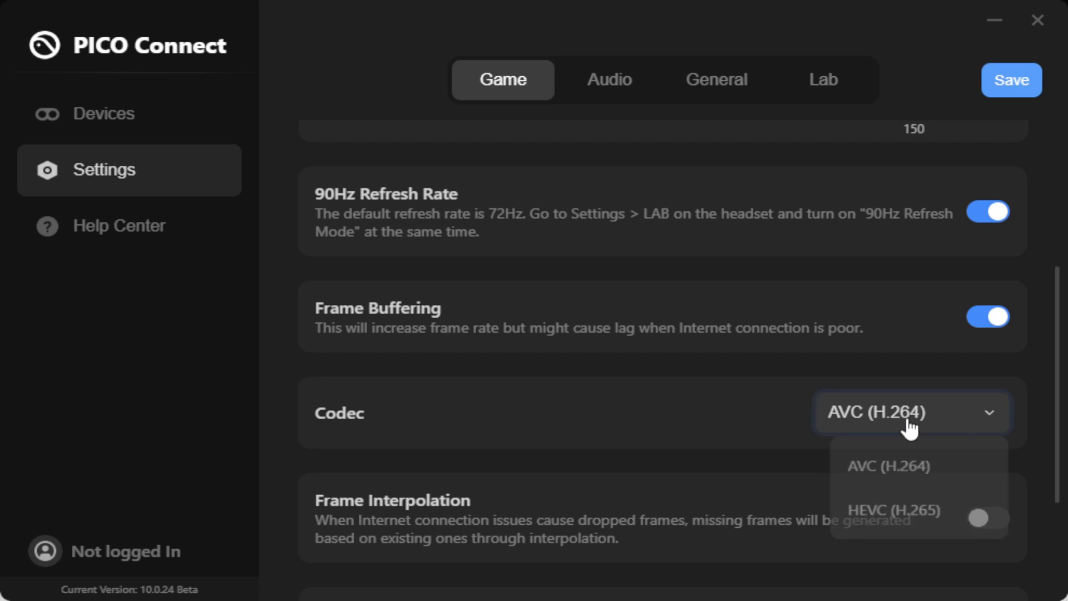
click(917, 509)
scroll(842, 368, up, 5)
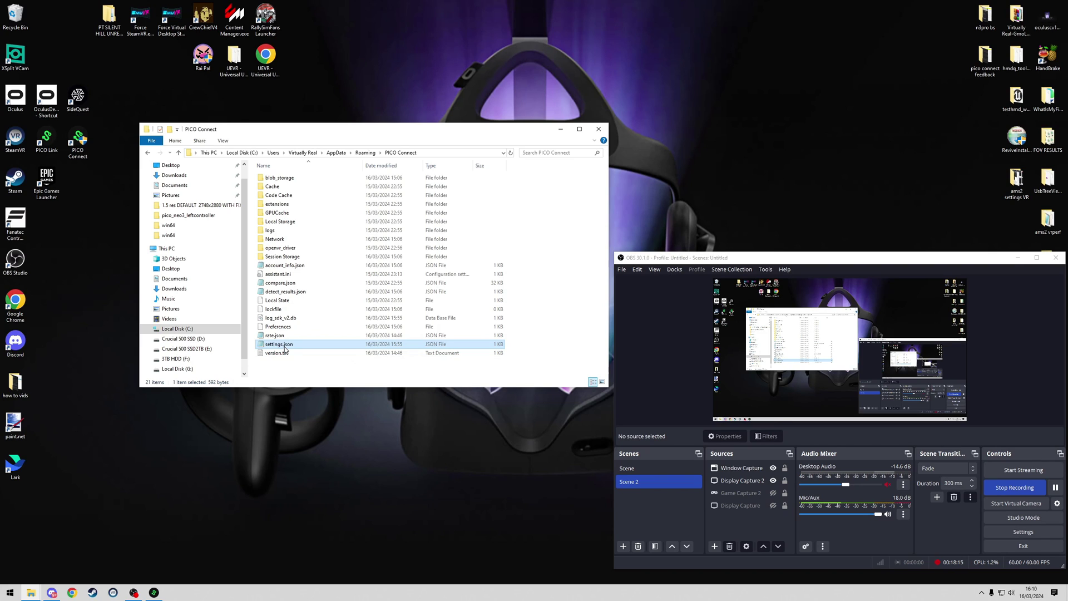
Reopen settings.json in Notepad and move its window clear of the PICO Connect folder
double_click(279, 345)
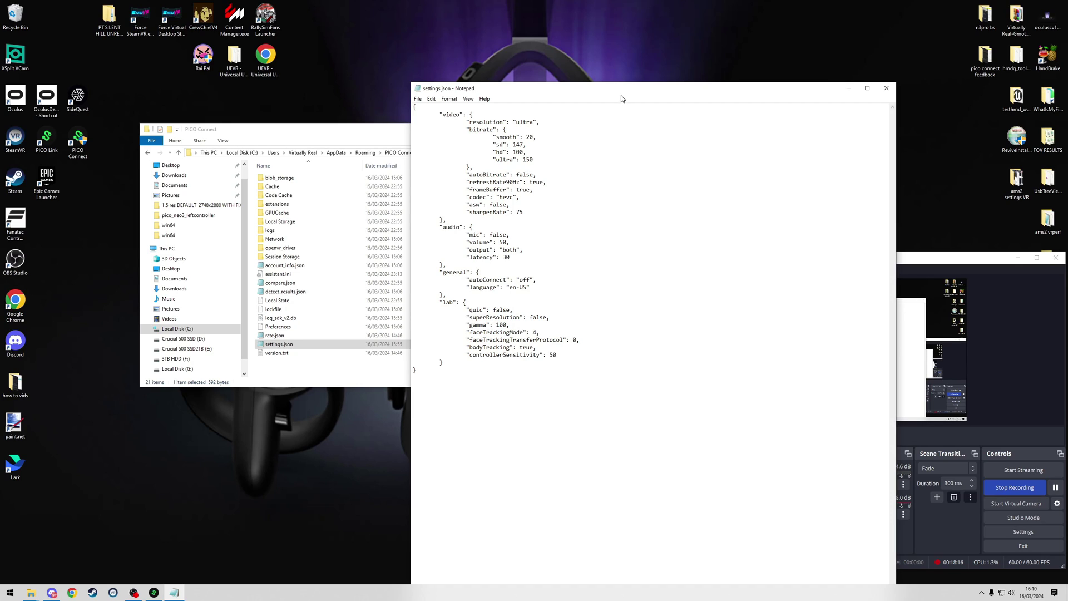
drag(622, 97, 524, 38)
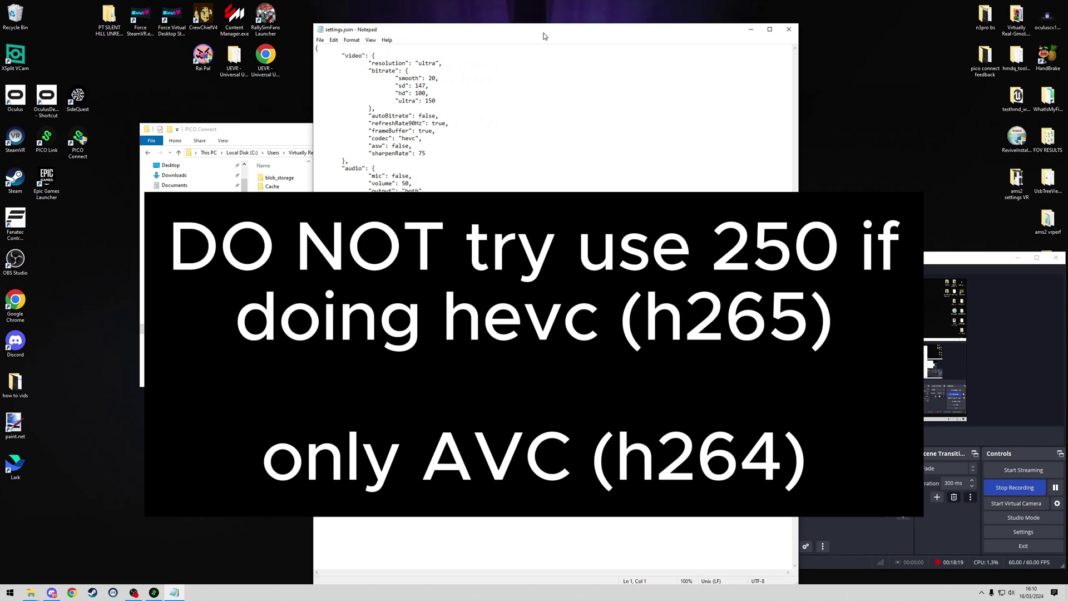
drag(545, 37, 510, 27)
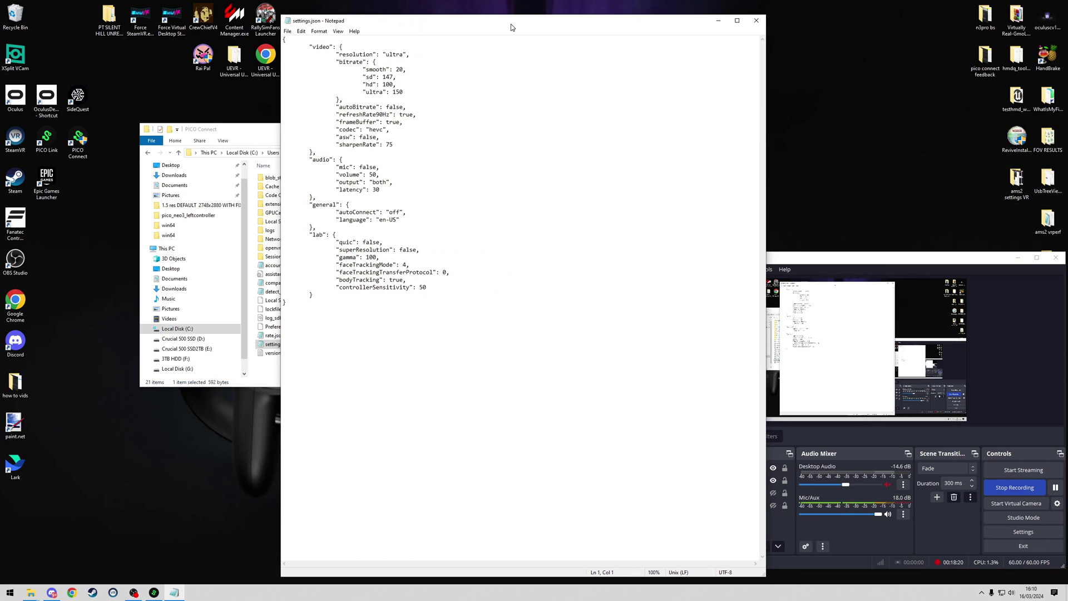
drag(511, 25, 725, 28)
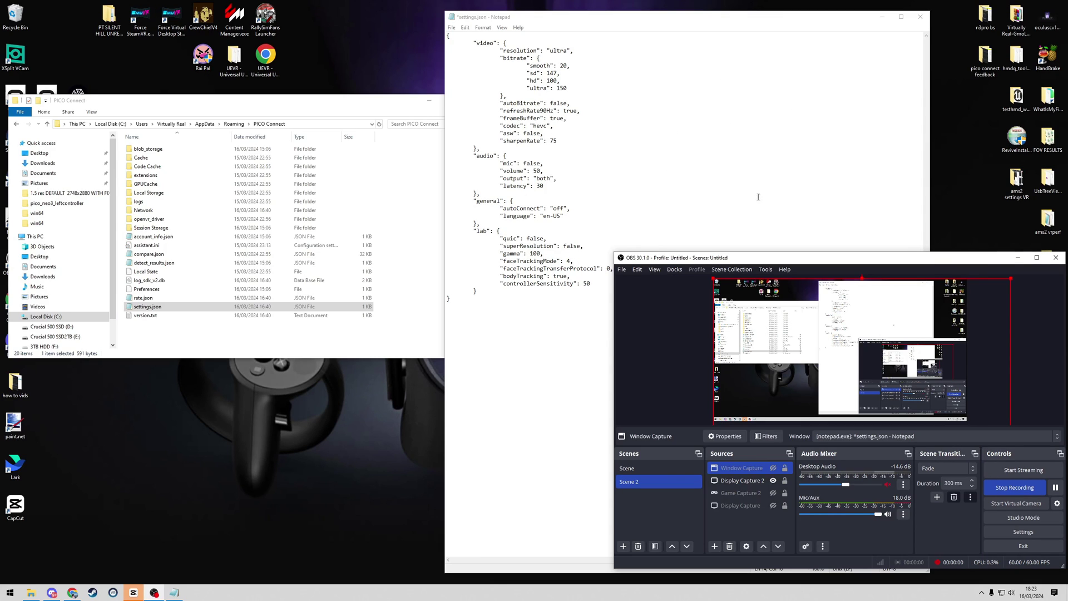
Change the video codec value in settings.json to "avc"
click(568, 18)
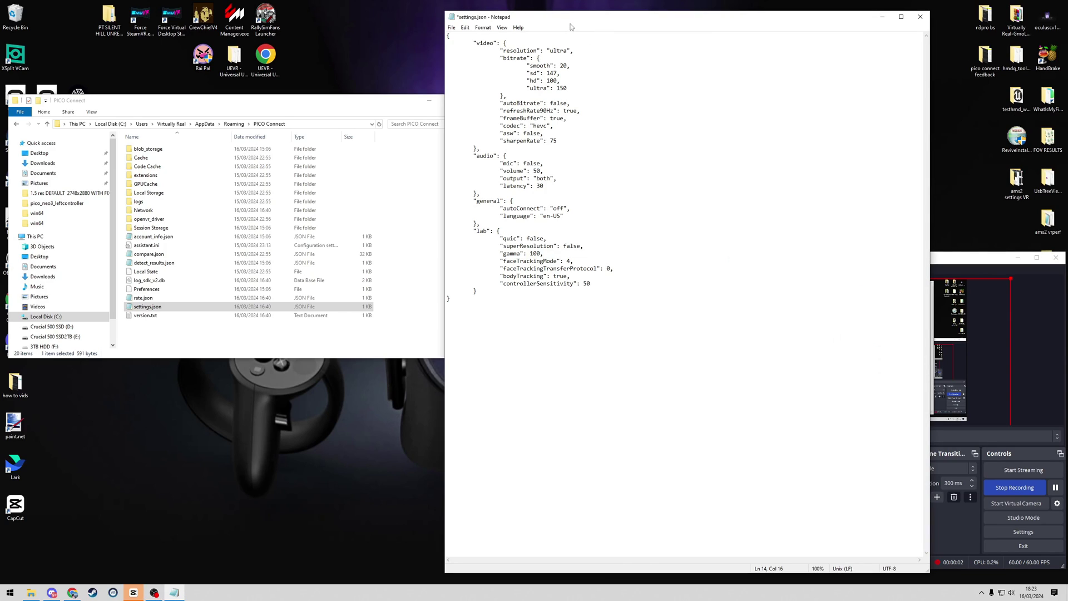
click(547, 126)
key(BackSpace)
key(BackSpace)
key(BackSpace)
key(BackSpace)
text(avc)
Set the ultra bitrate in settings.json to 250 and save the file
click(567, 89)
key(BackSpace)
key(BackSpace)
key(BackSpace)
text(250)
click(451, 27)
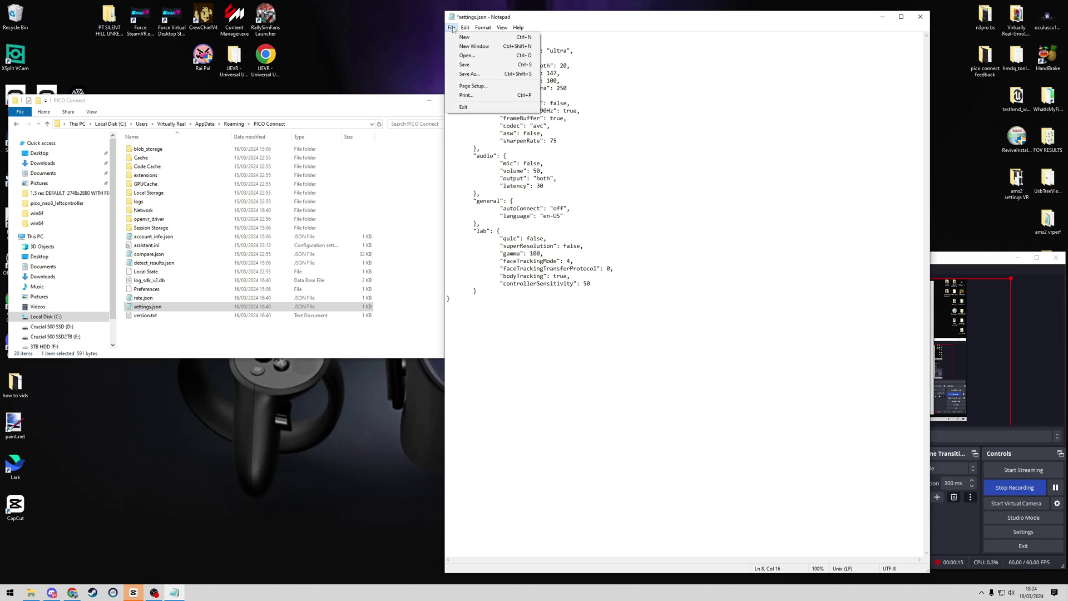
click(464, 65)
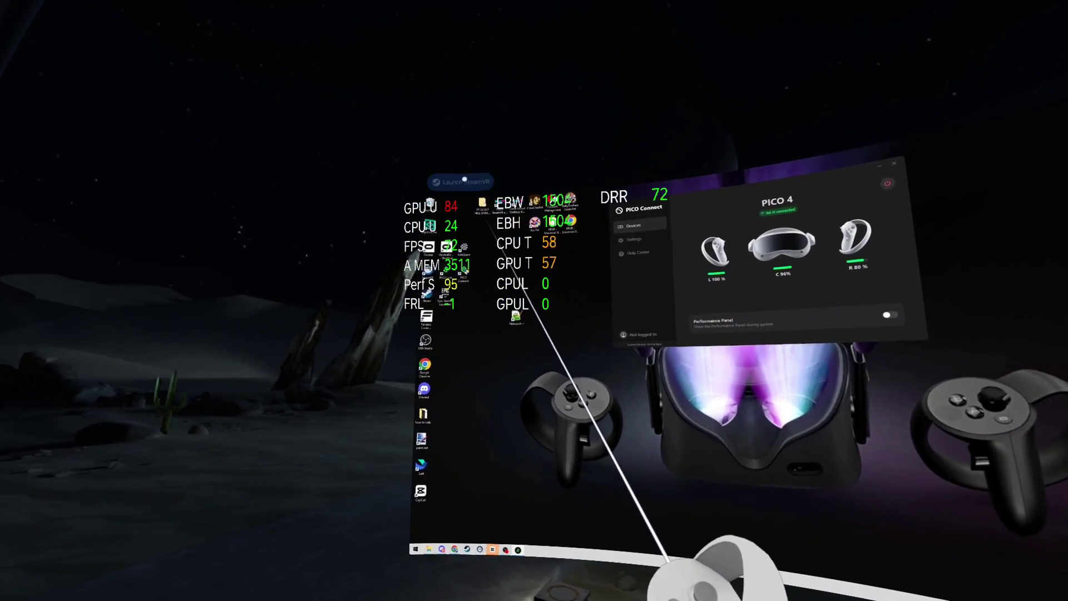
Launch SteamVR from the headset's desktop view and open its settings alongside PICO Connect
click(465, 179)
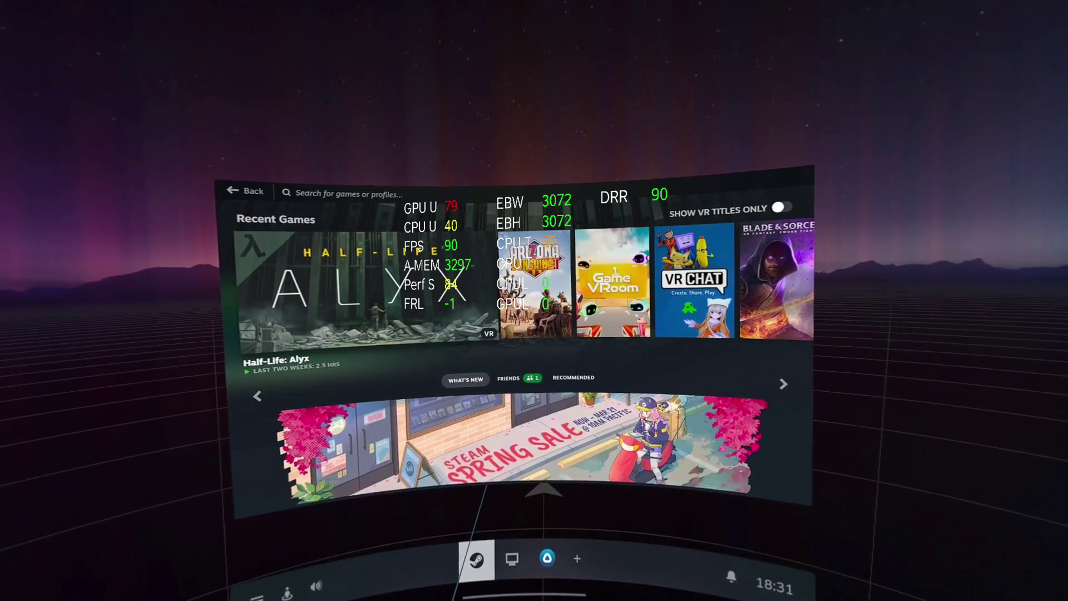
click(263, 597)
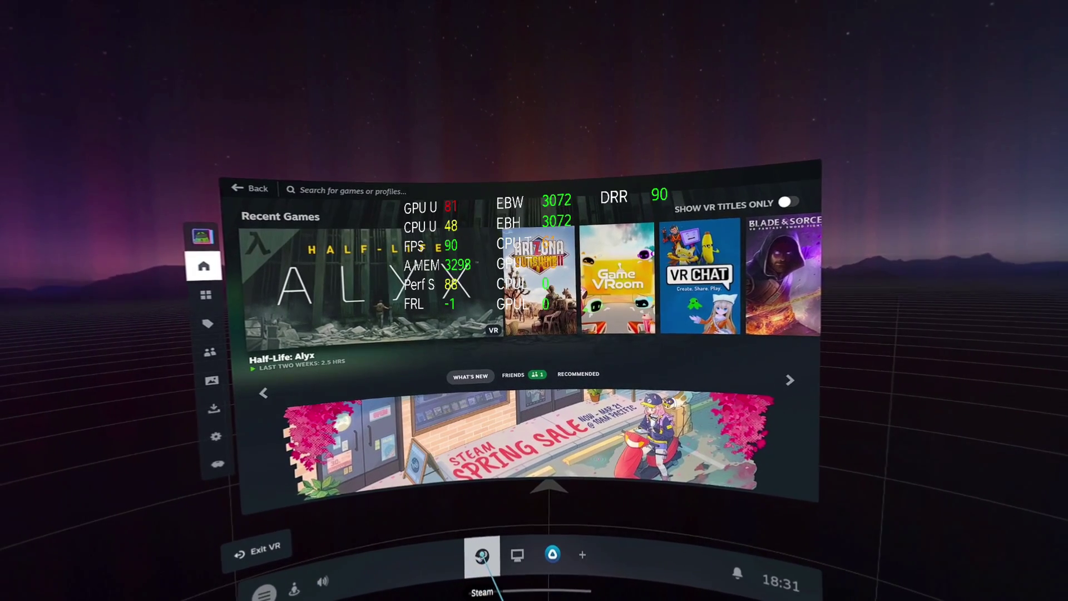
click(218, 464)
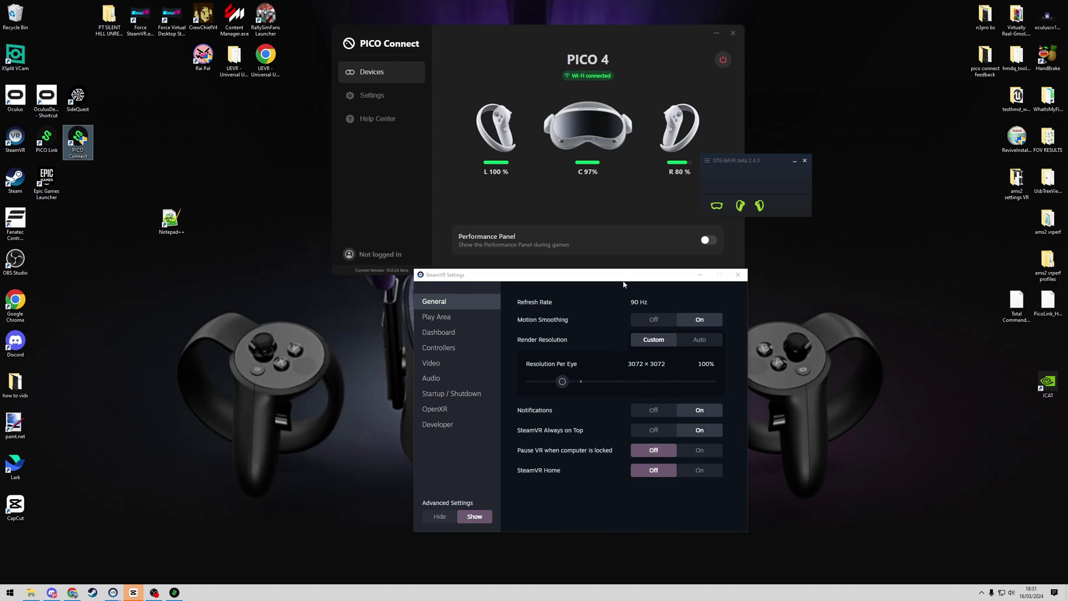
click(605, 247)
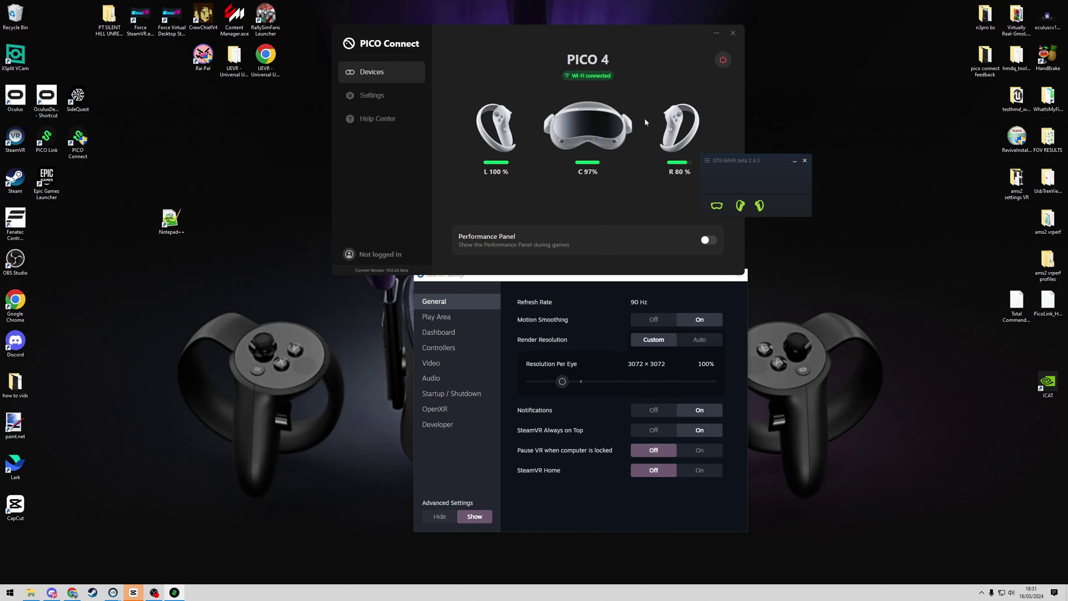